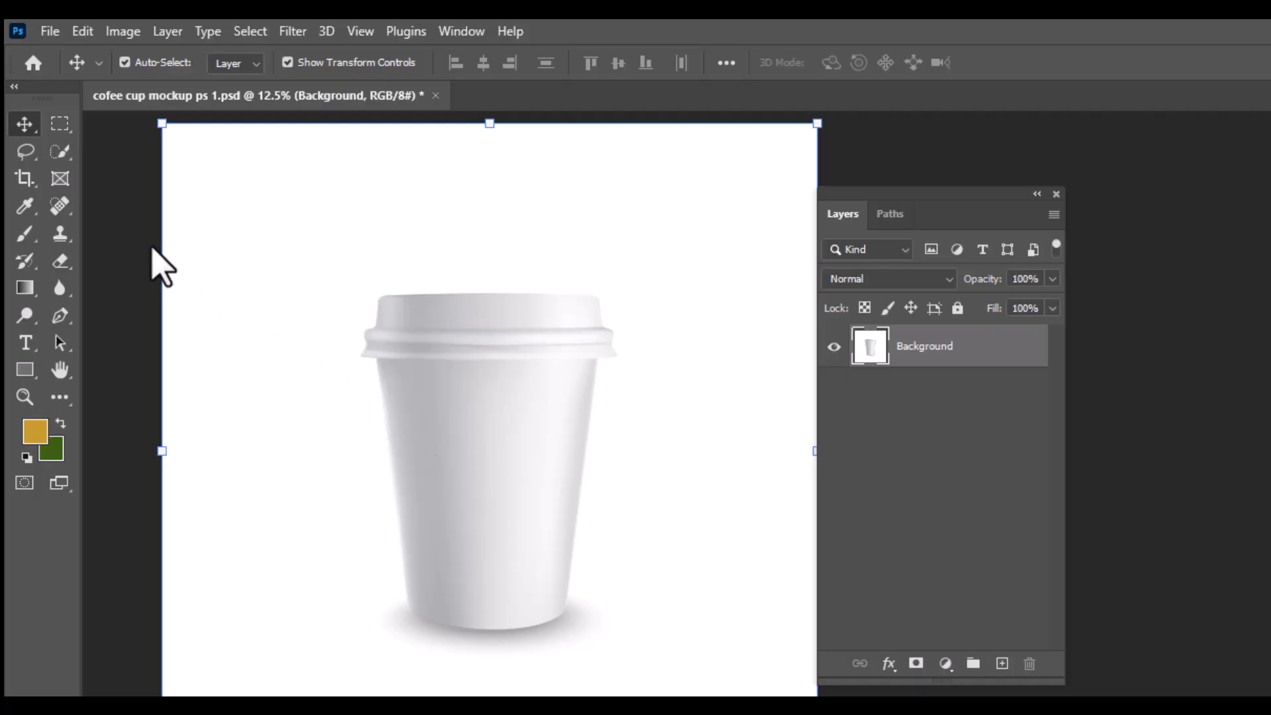
Select the whole coffee cup with the Quick Selection tool and mask out the white area around it
click(59, 152)
mouse_move(406, 312)
mouse_down()
mouse_move(549, 346)
mouse_move(514, 454)
mouse_up()
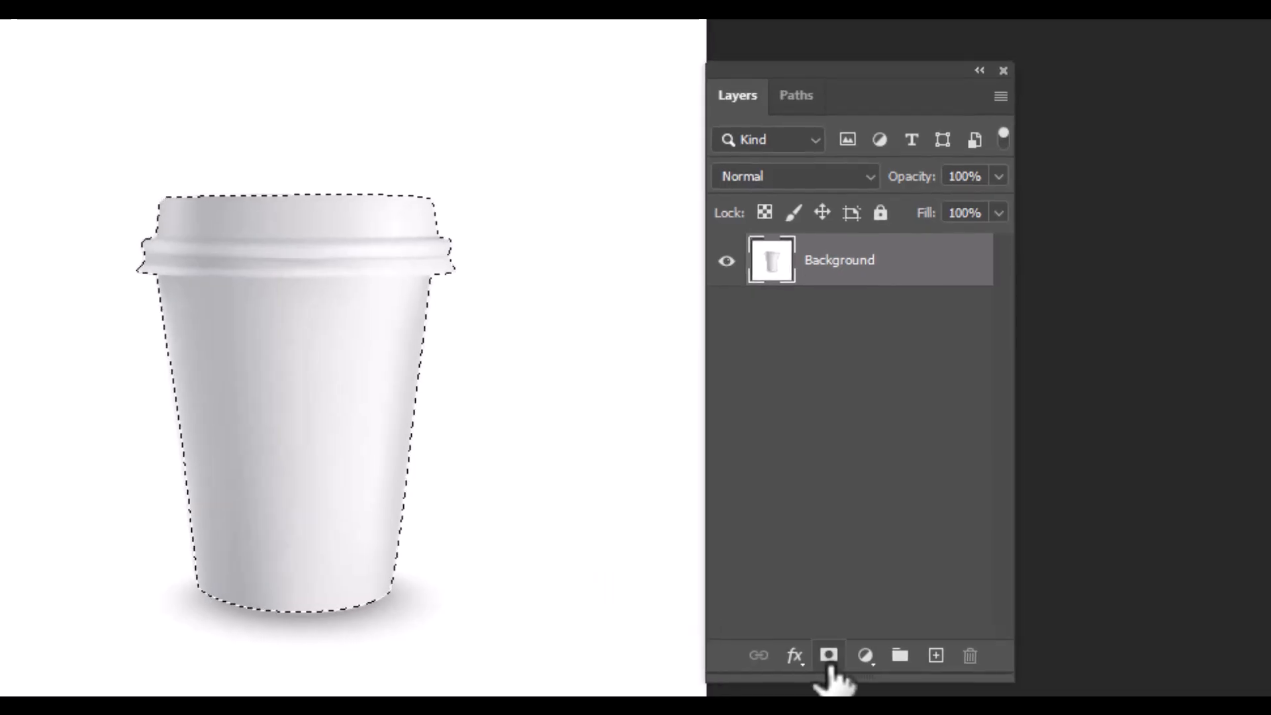
click(827, 664)
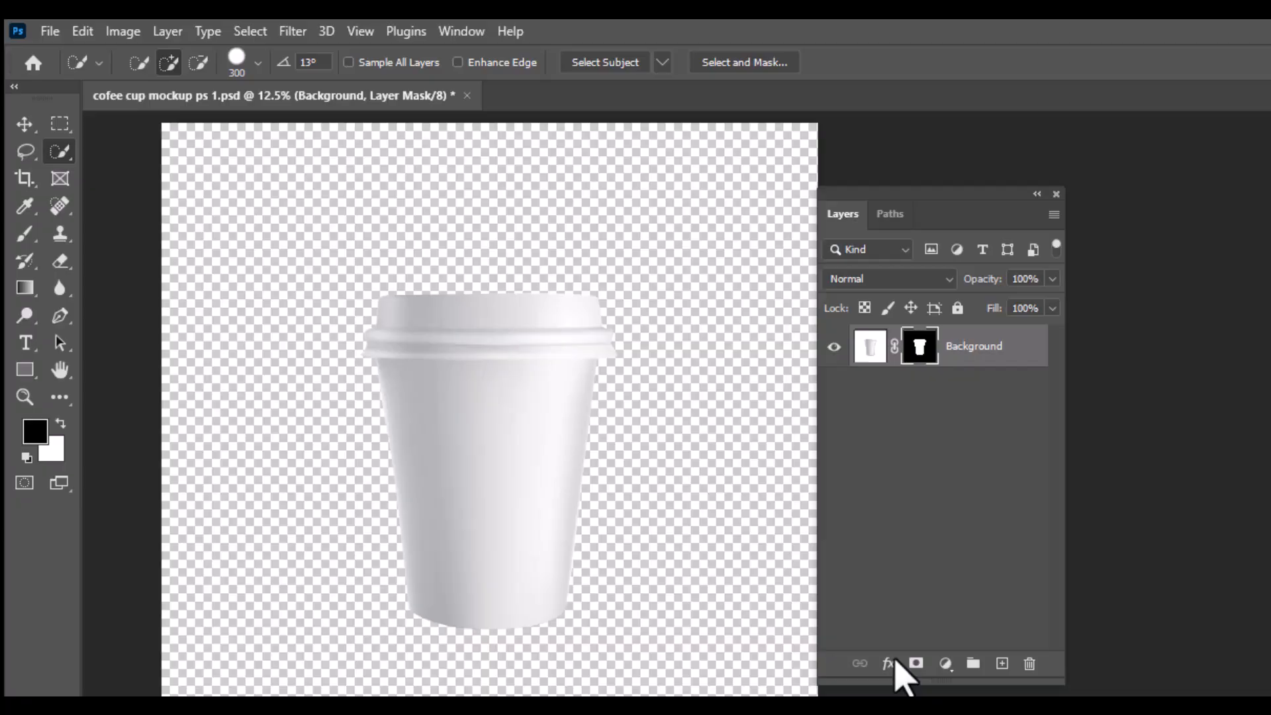
click(25, 124)
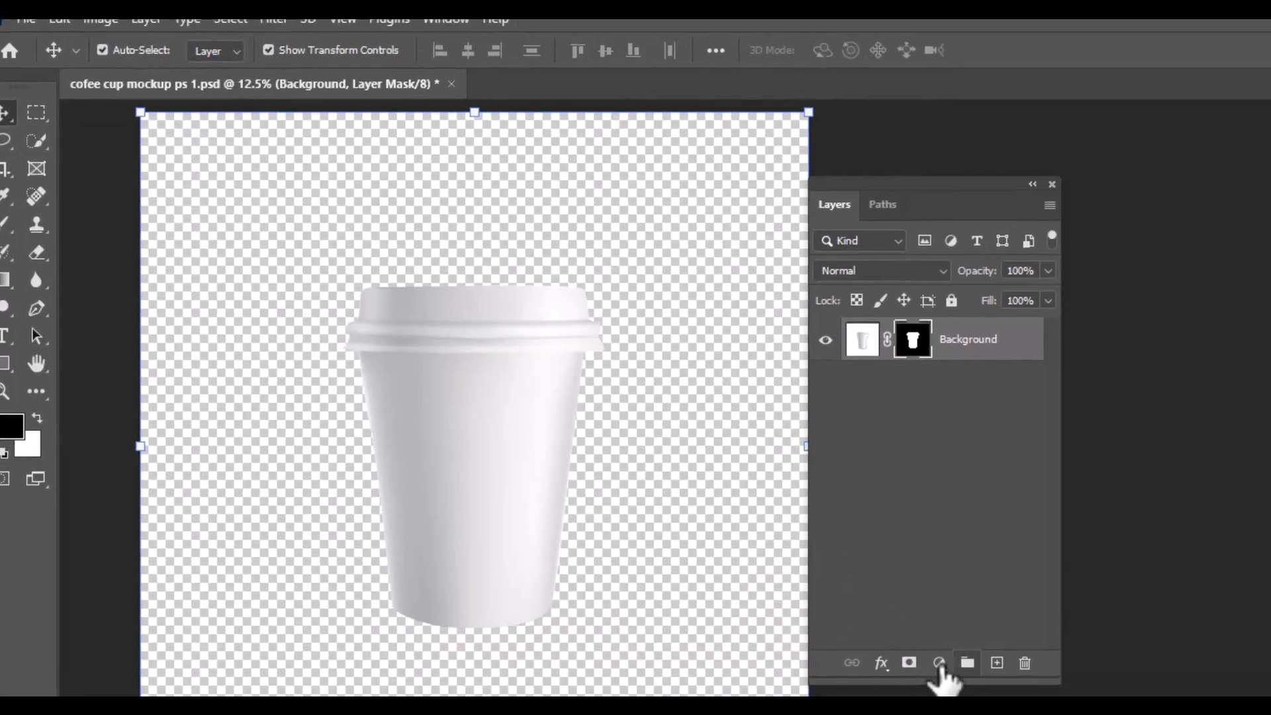
Add a golden-yellow Solid Color fill layer and place it beneath the masked cup layer
click(945, 664)
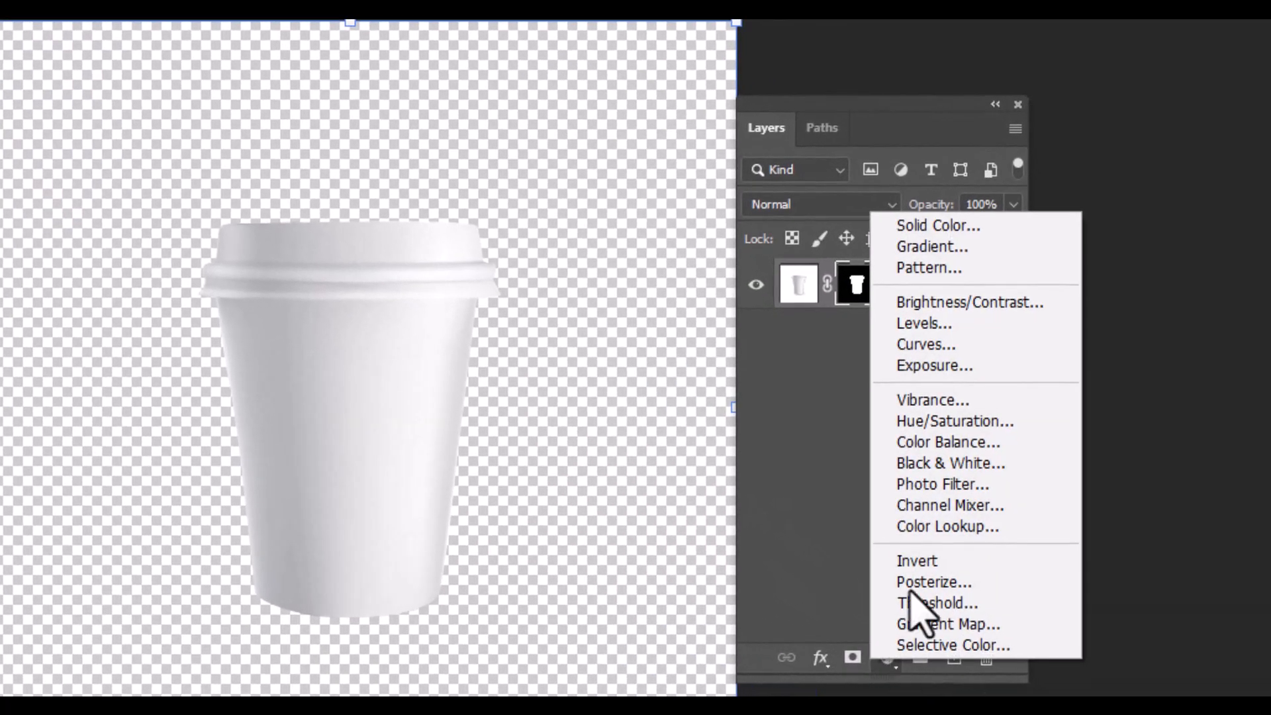
click(1057, 297)
click(920, 111)
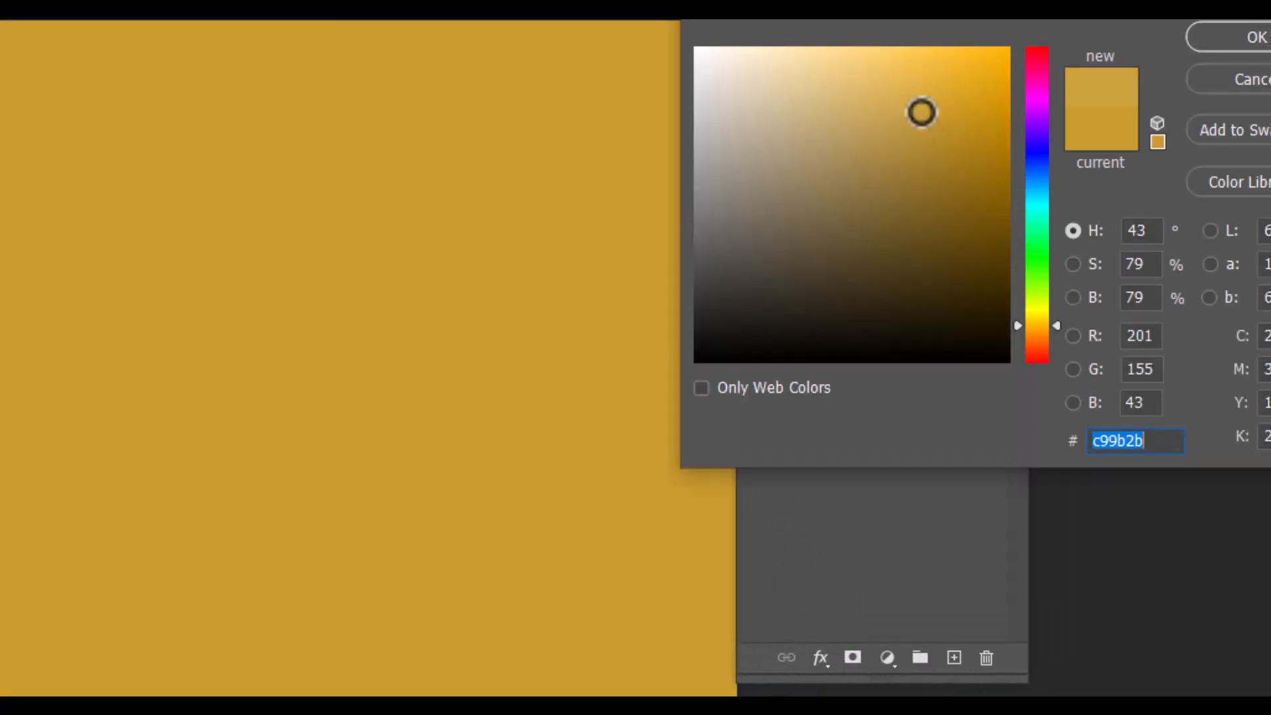
click(1241, 37)
drag(973, 284, 940, 361)
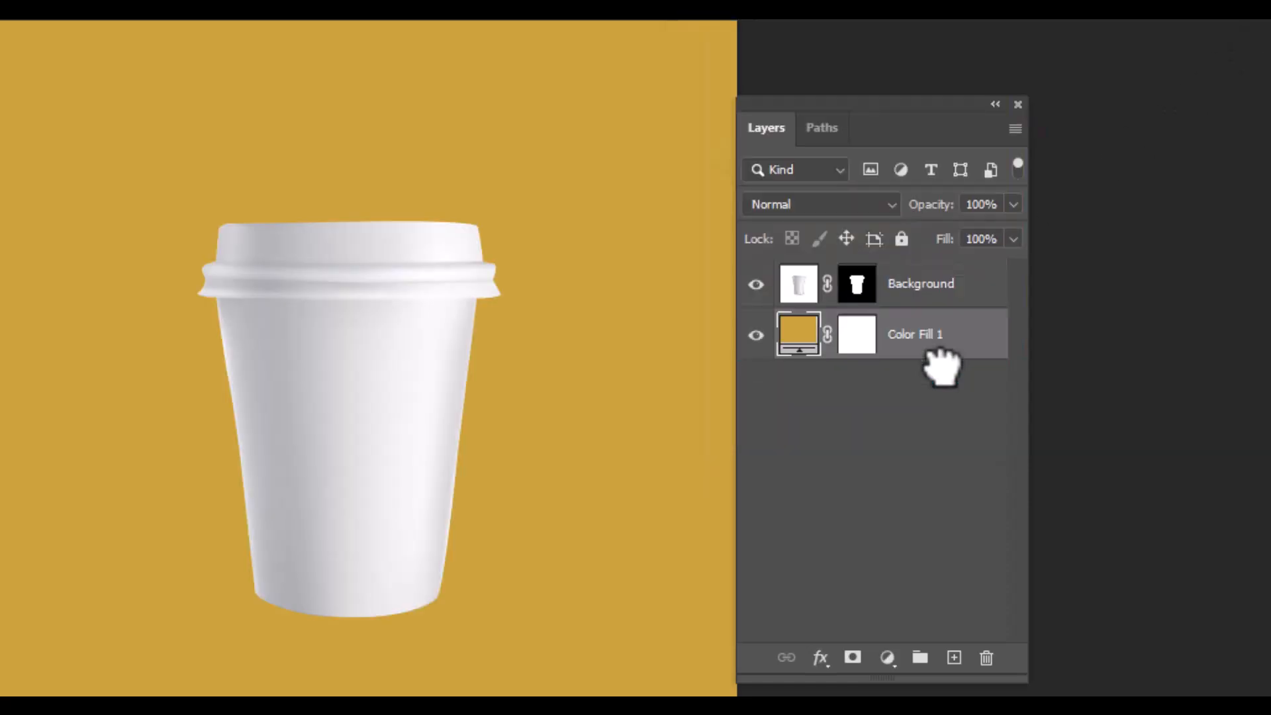
Check the cup image with its layer mask disabled and re-enabled, and duplicate the cup layer
shift+click(858, 290)
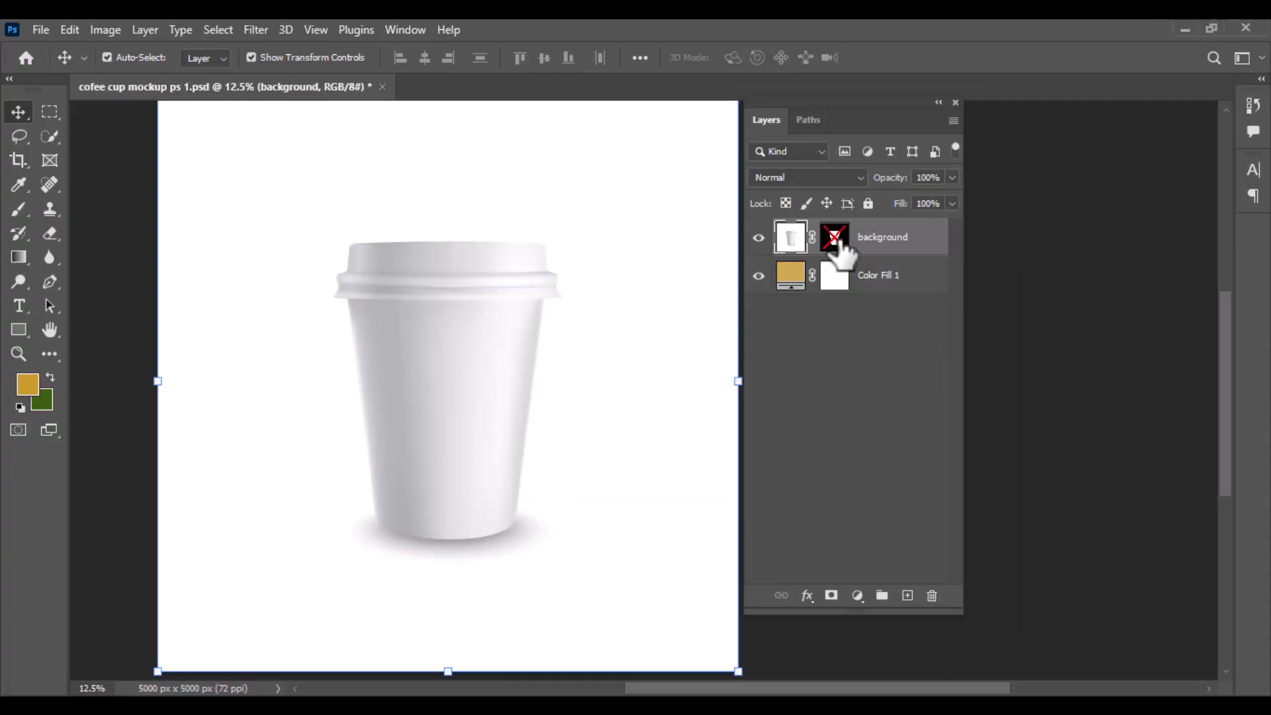
shift+click(835, 239)
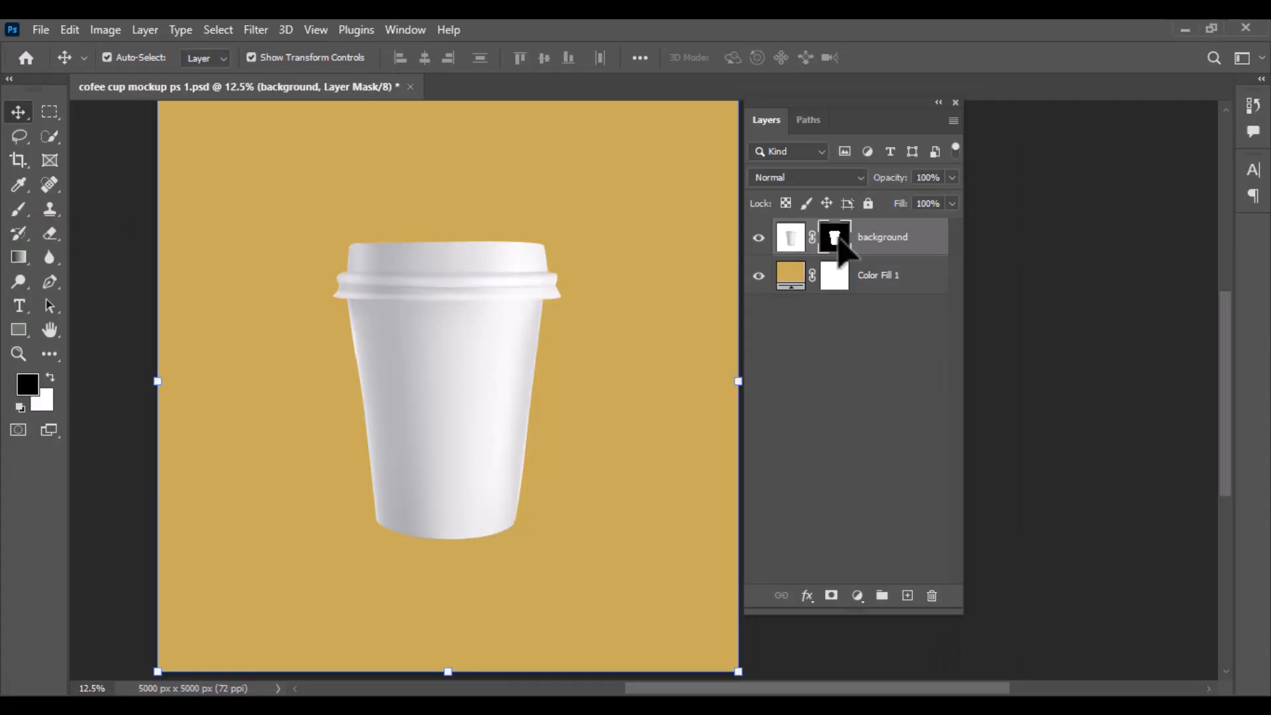
click(934, 244)
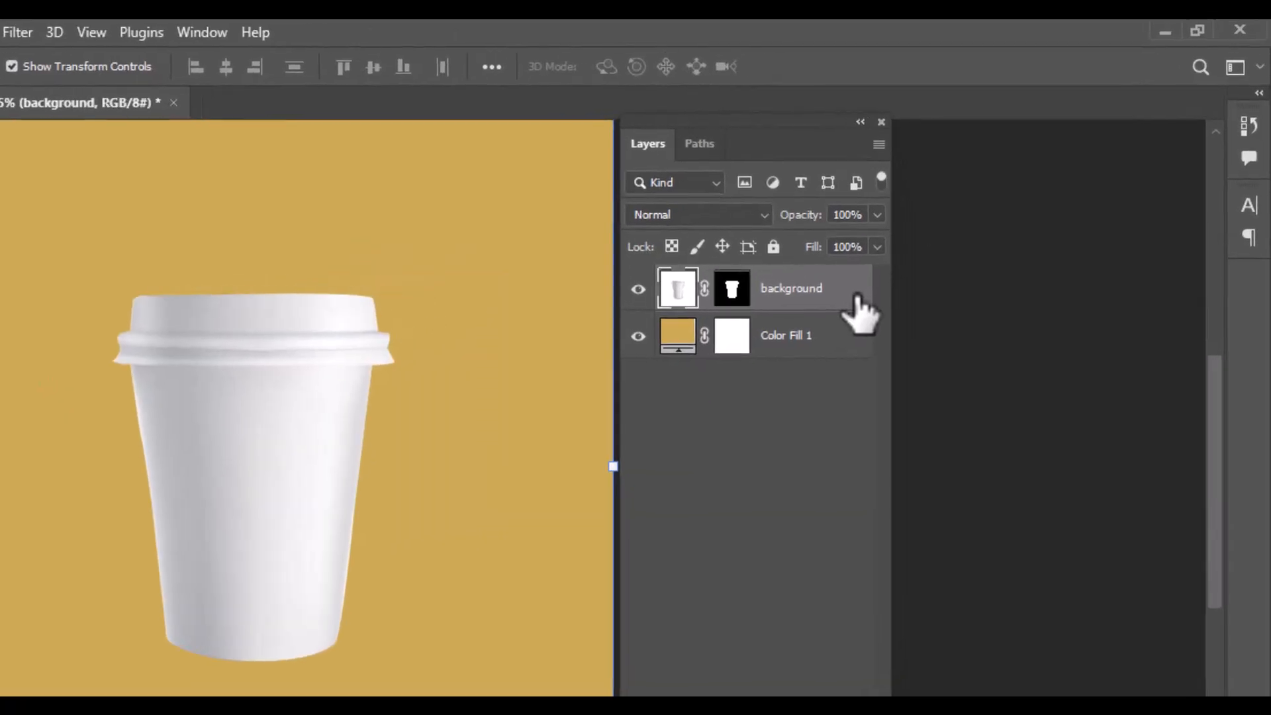
key(ctrl+j)
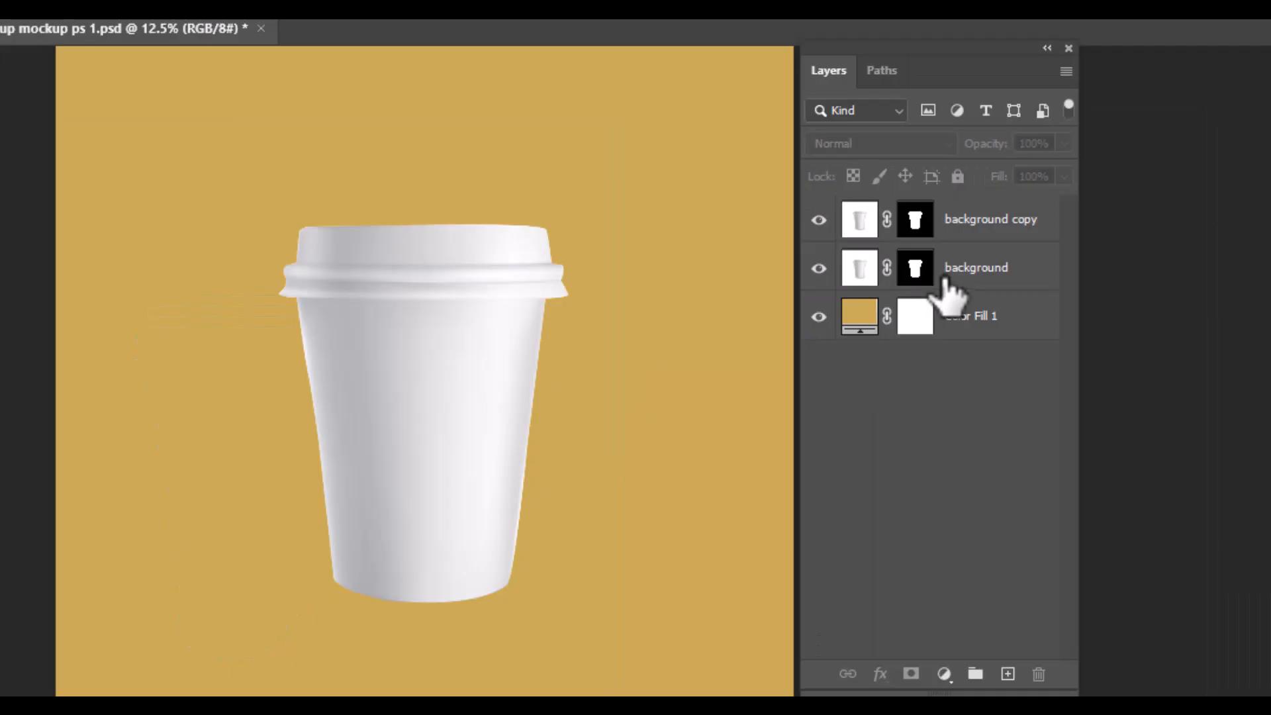
Invert the mask of the lower cup layer and set that layer's blend mode to Multiply
click(762, 344)
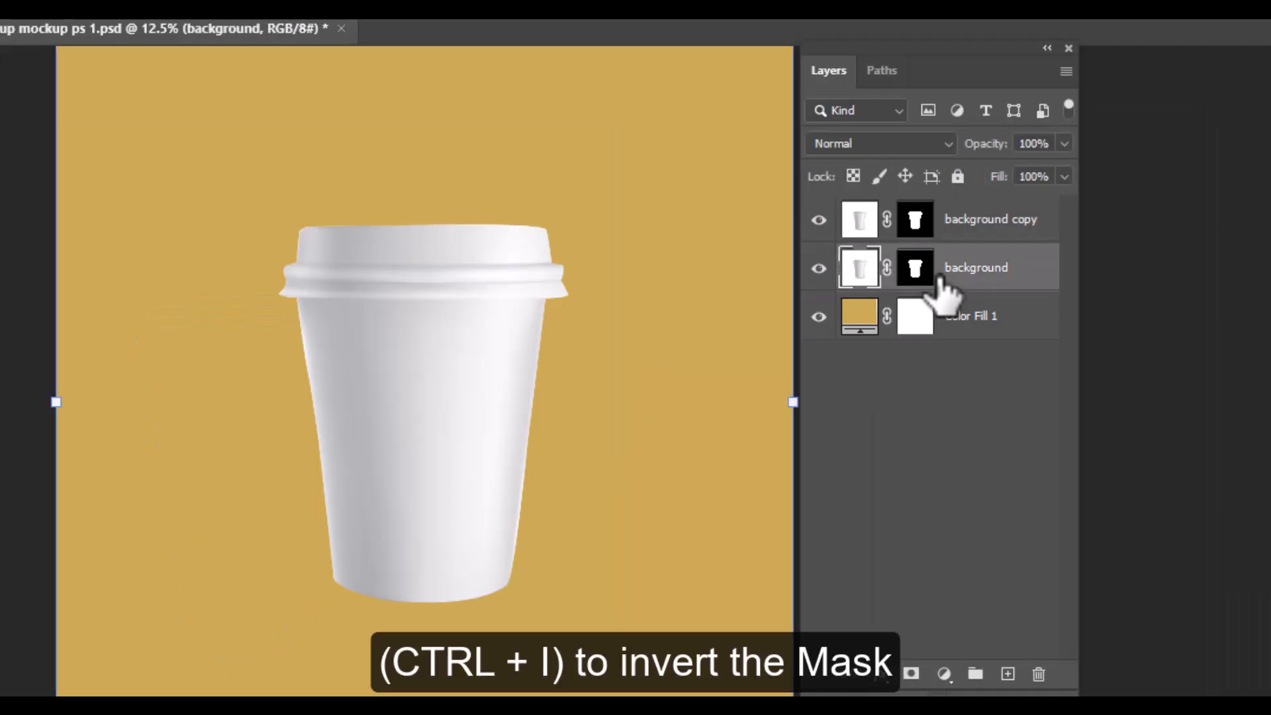
click(916, 268)
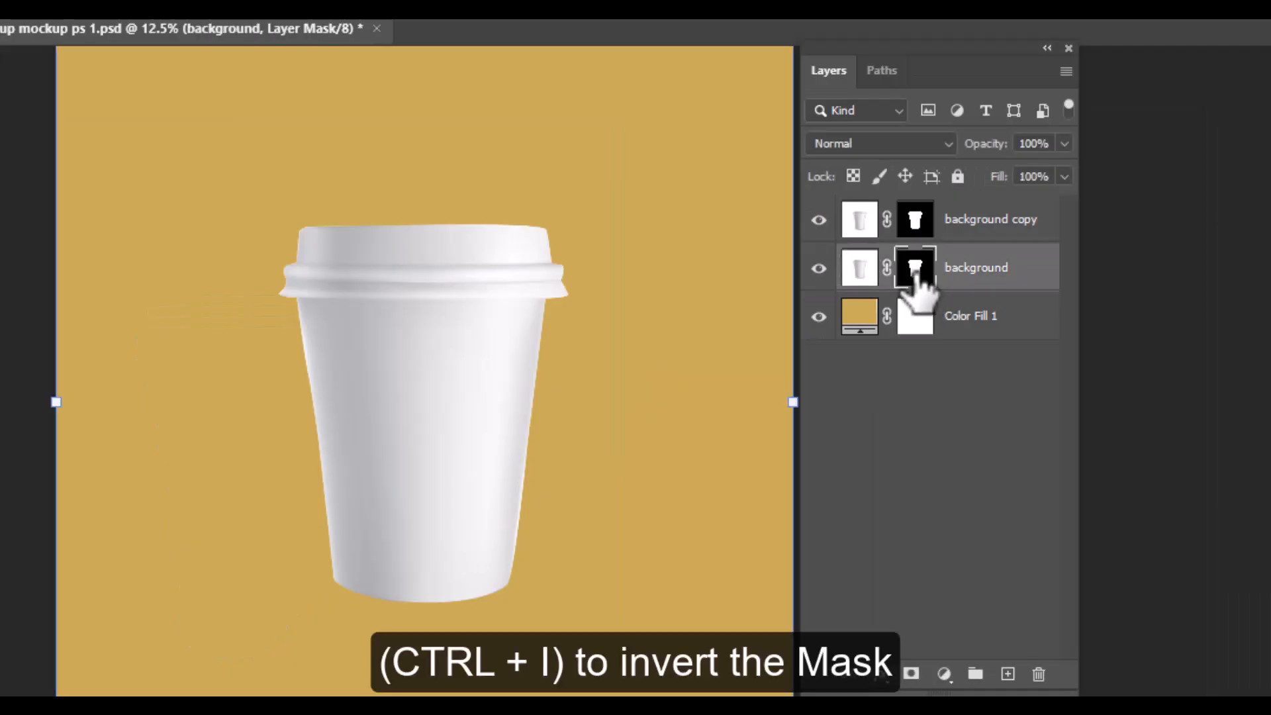
key(ctrl+i)
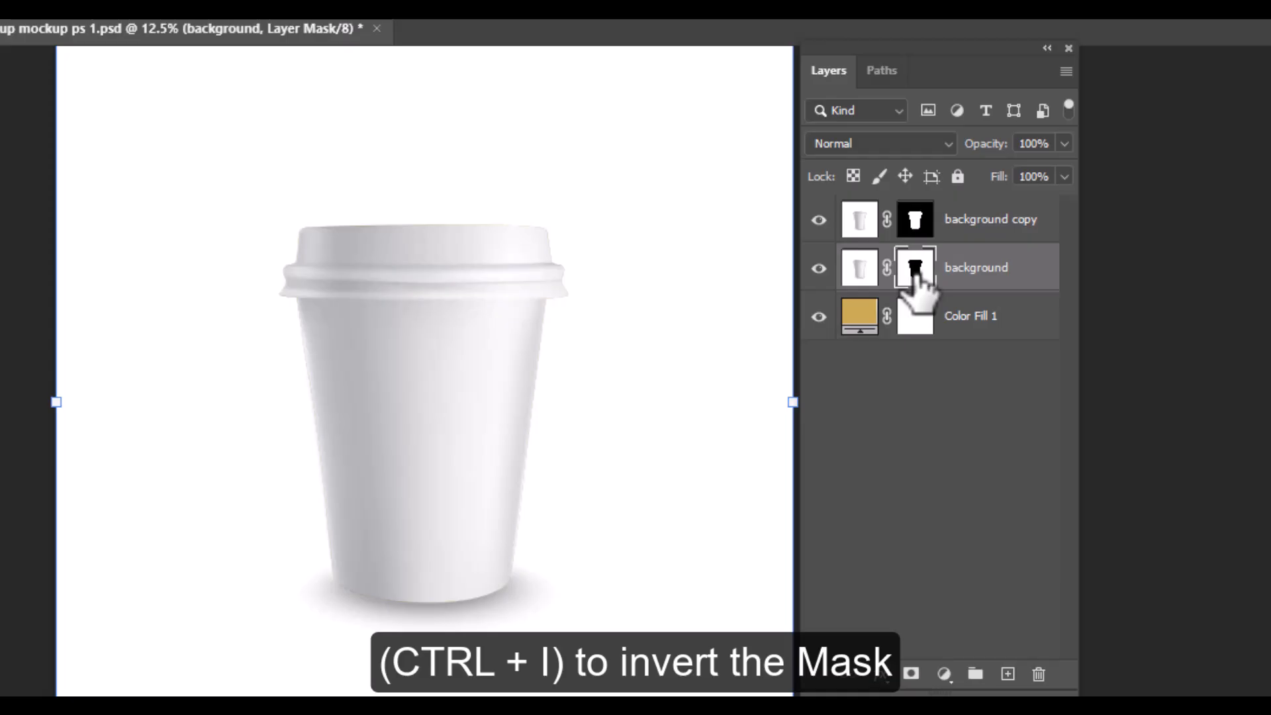
click(859, 268)
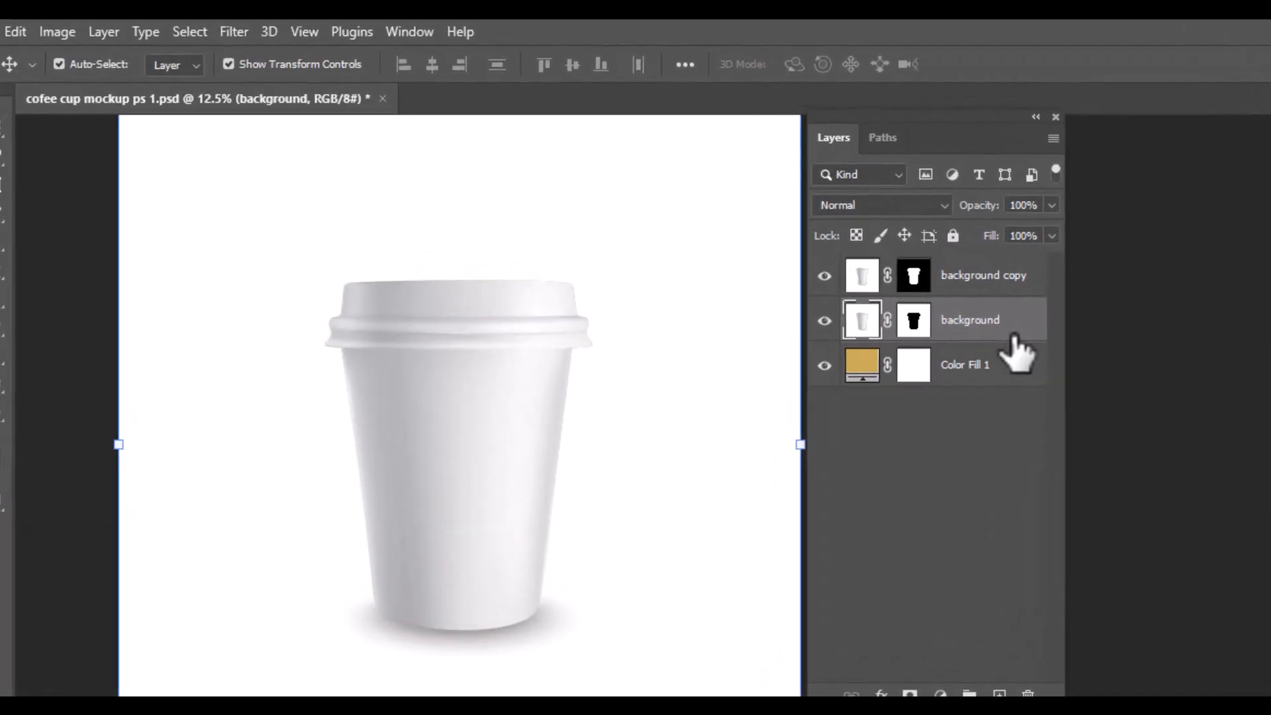
click(914, 206)
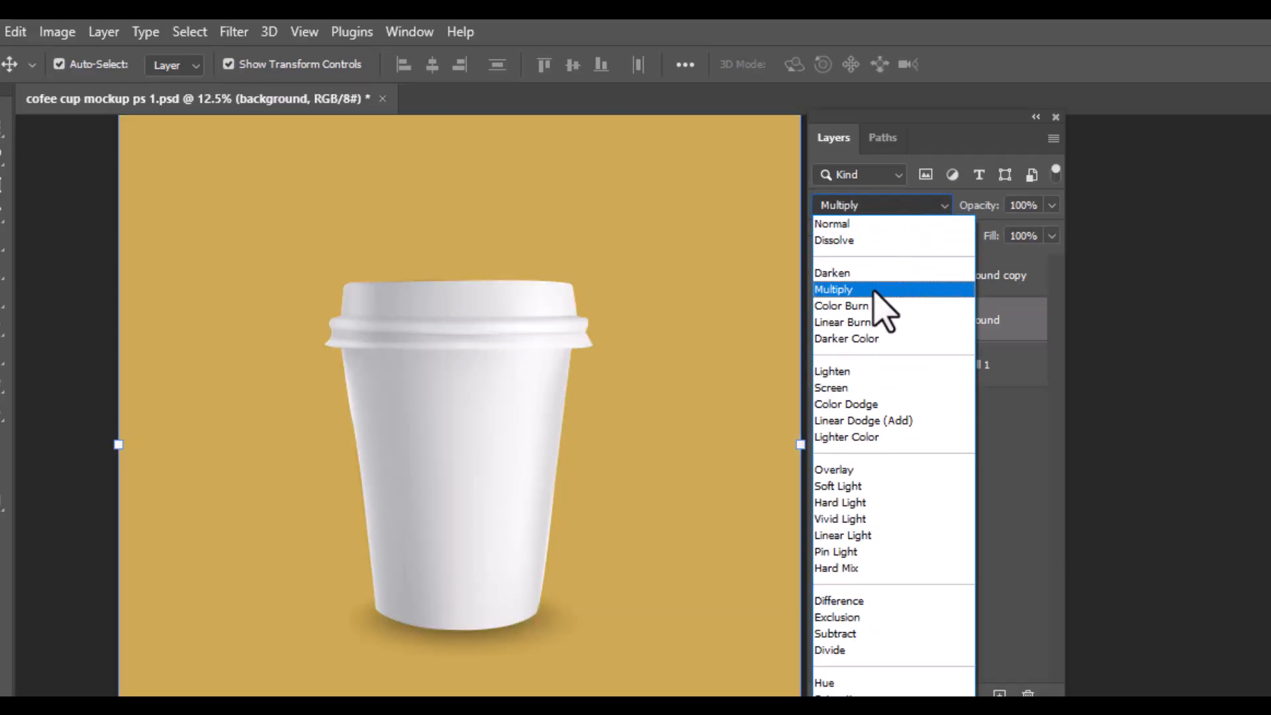
click(861, 289)
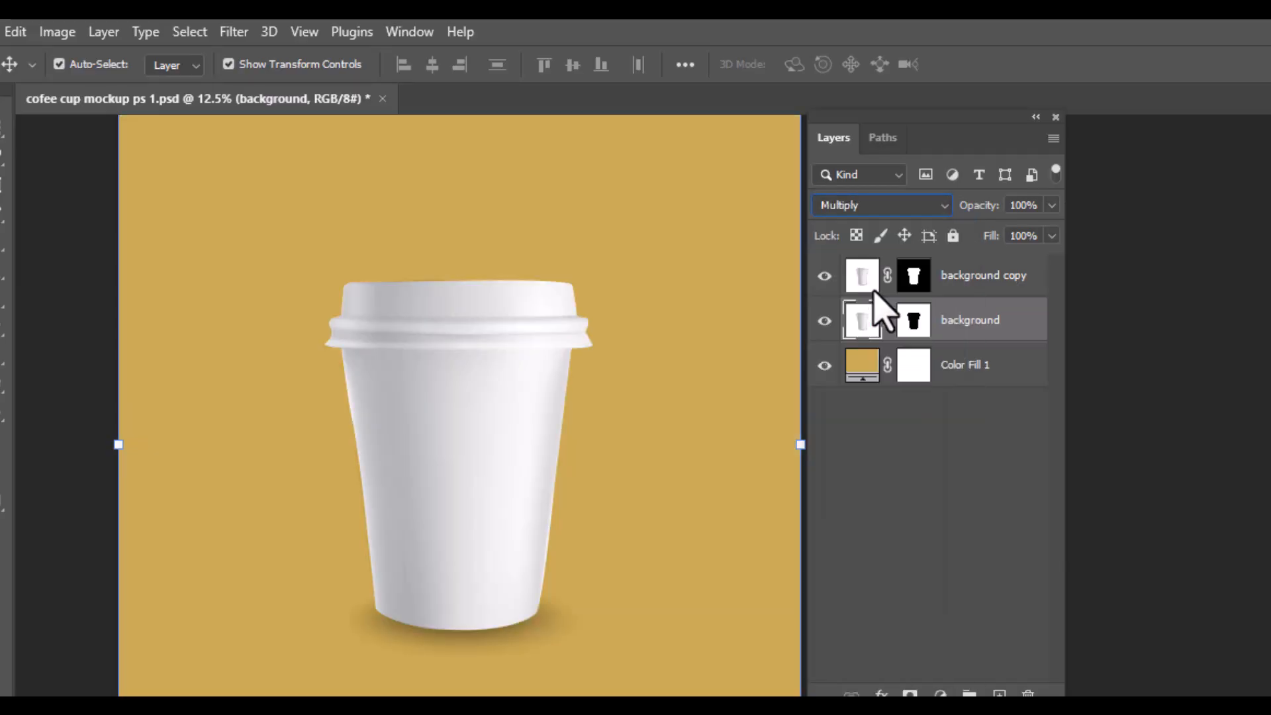
Rename the Multiply layer as Shadow and the cup copy above it as background
double_click(992, 261)
text(Shado)
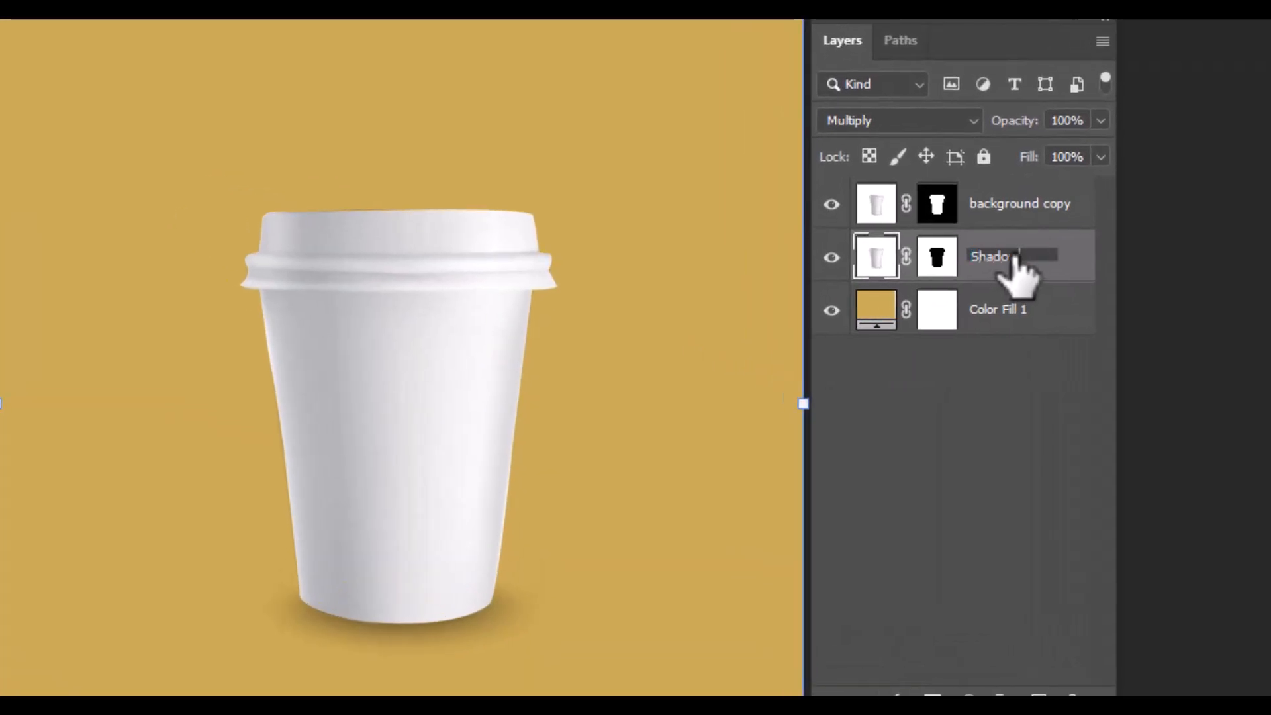
text(w)
key(Return)
double_click(1045, 204)
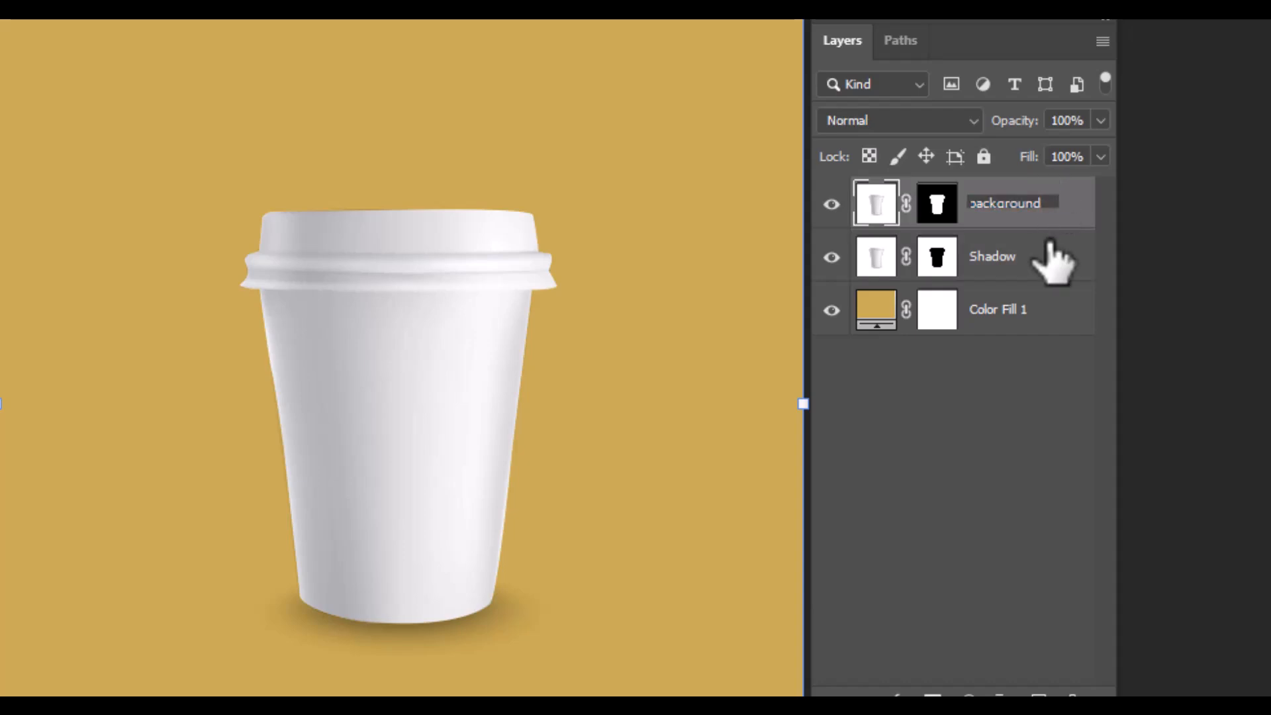
key(Return)
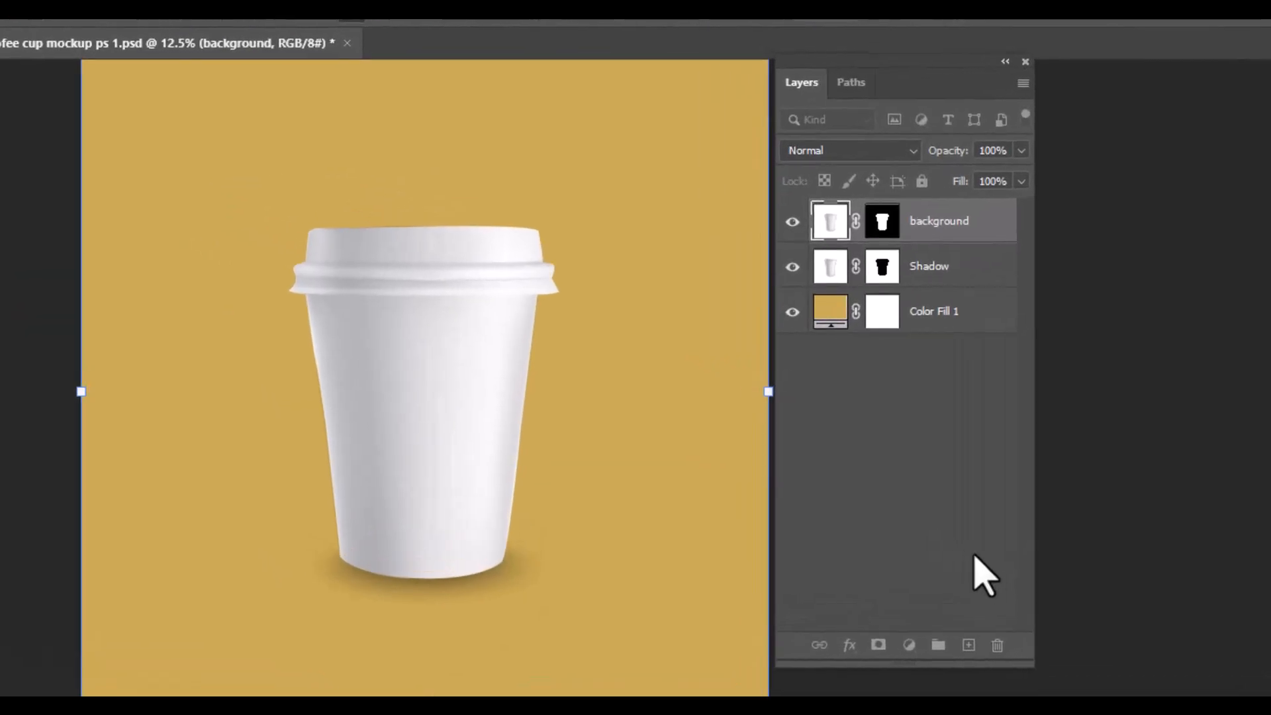
Toggle the cup layer's visibility to check the shadow, and rename the color fill layer as "change BG color"
click(835, 201)
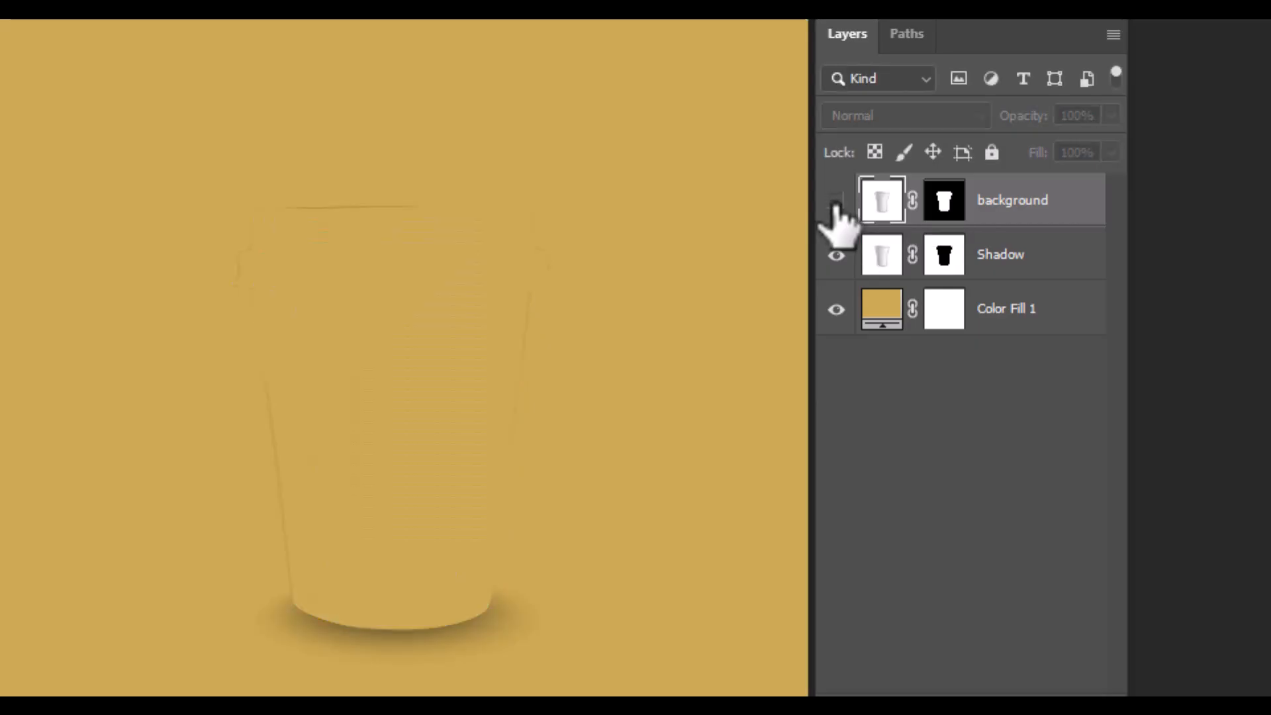
click(835, 201)
double_click(1001, 310)
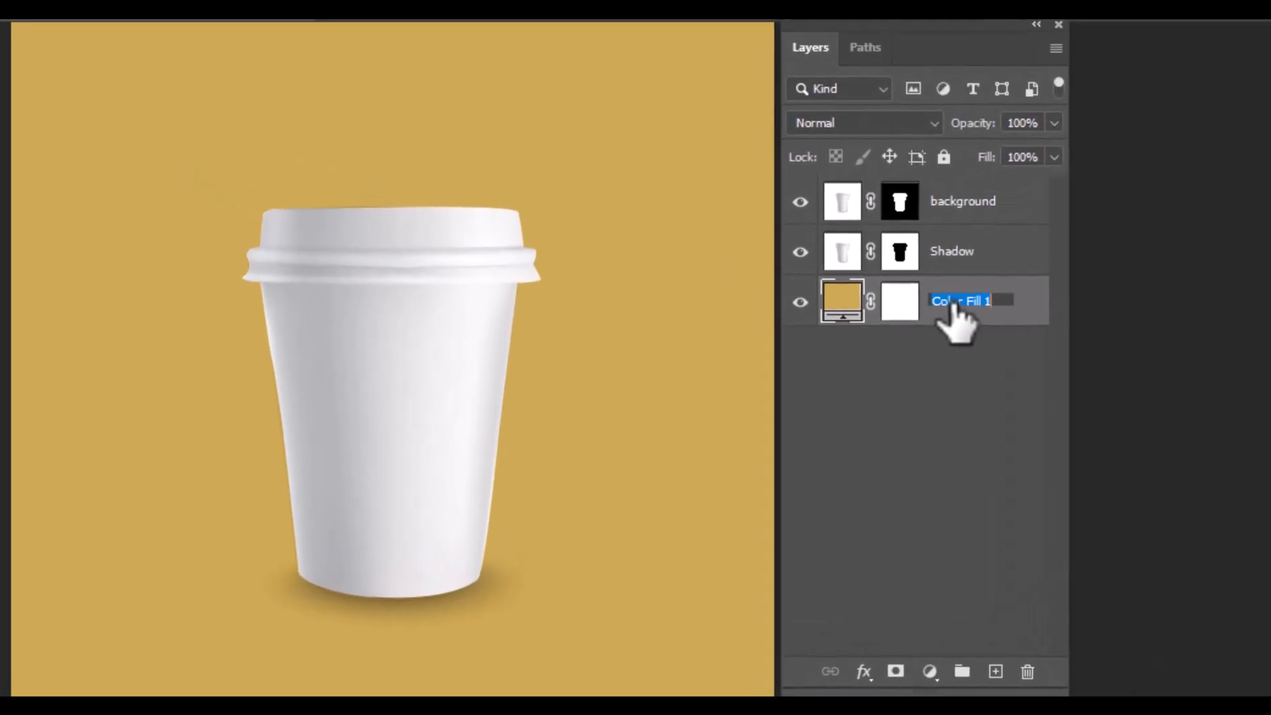
text(change BG color)
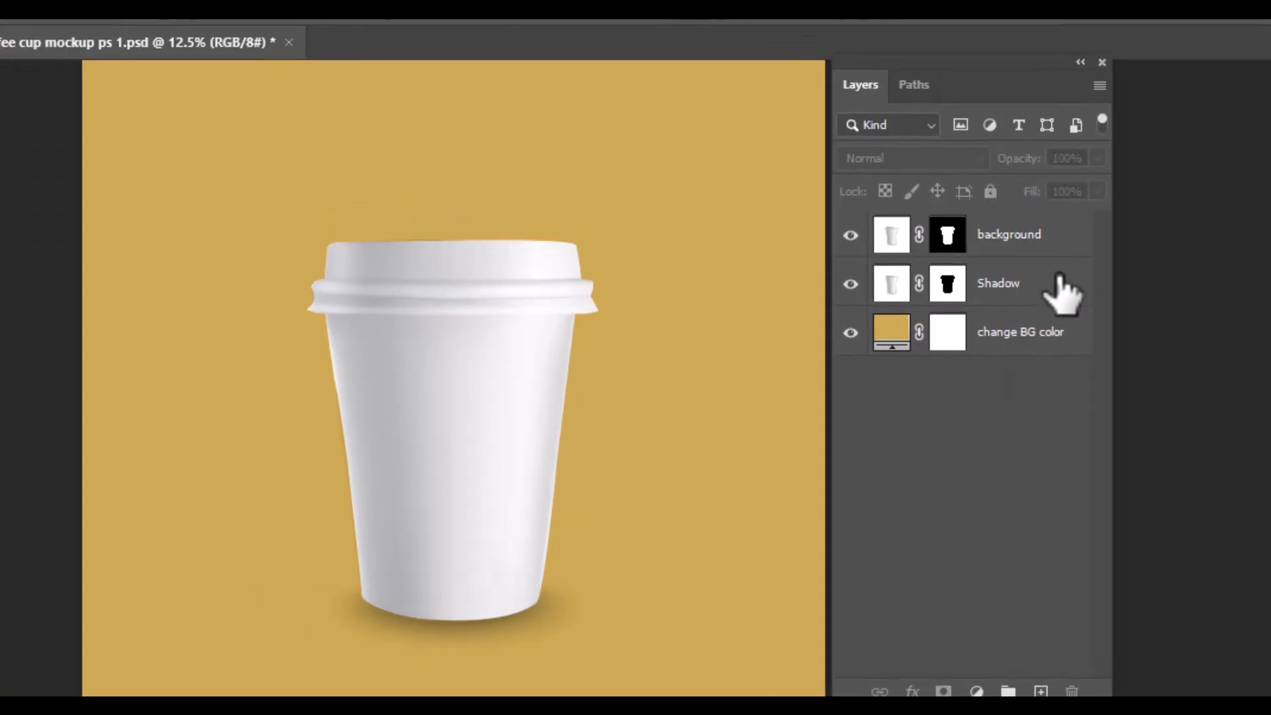
Group the Shadow and "change BG color" layers and name the group Background
click(1013, 249)
ctrl+click(998, 305)
key(ctrl+g)
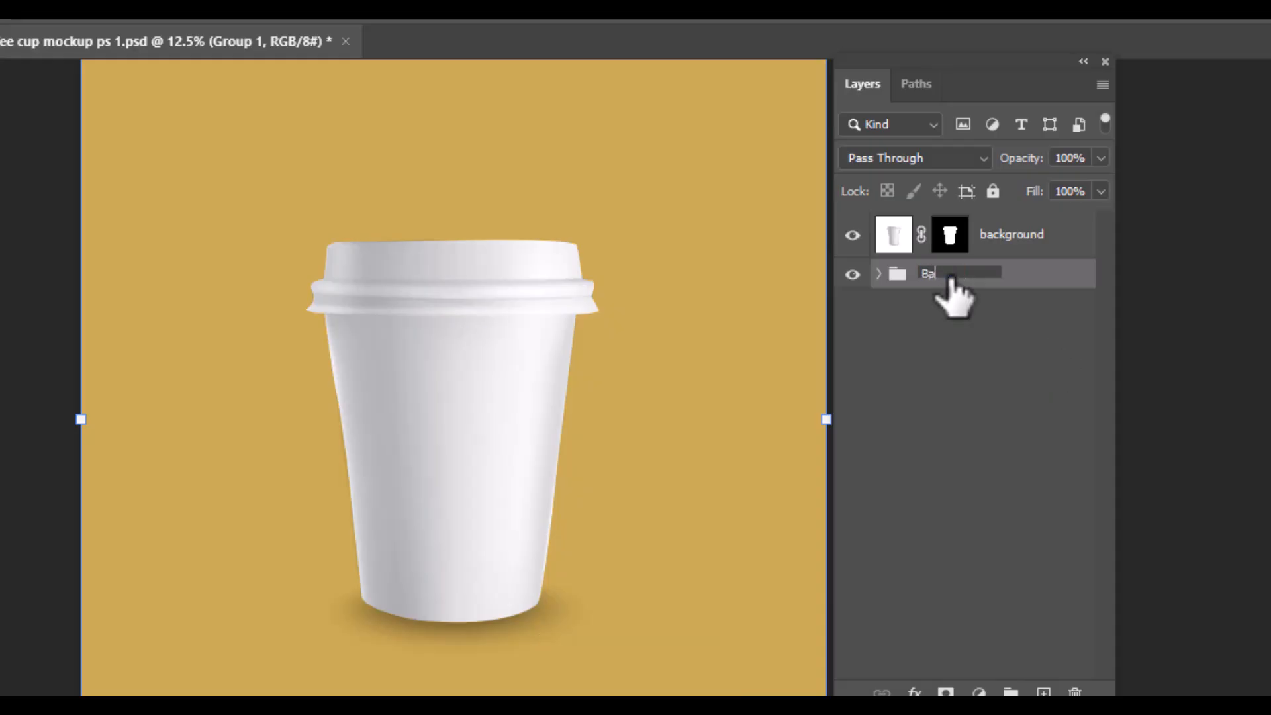
text(ound)
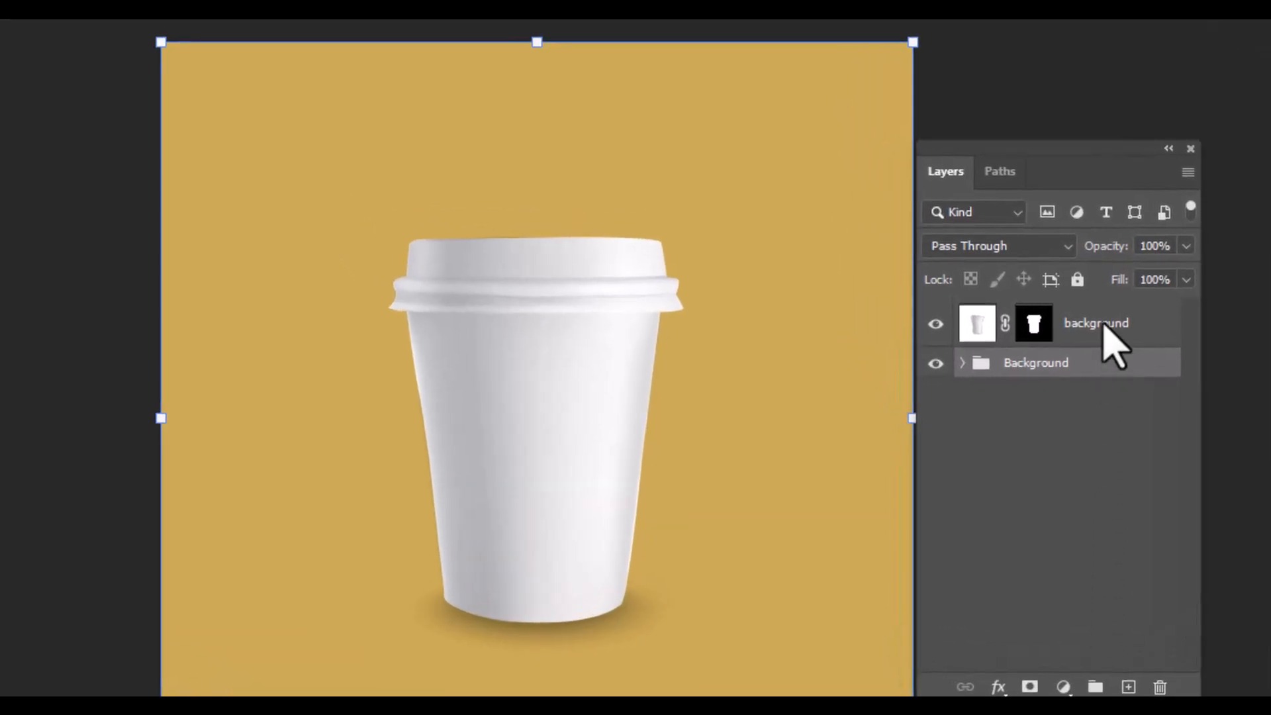
Duplicate the cup layer, naming the lower one Body and the upper copy Lid
click(1104, 327)
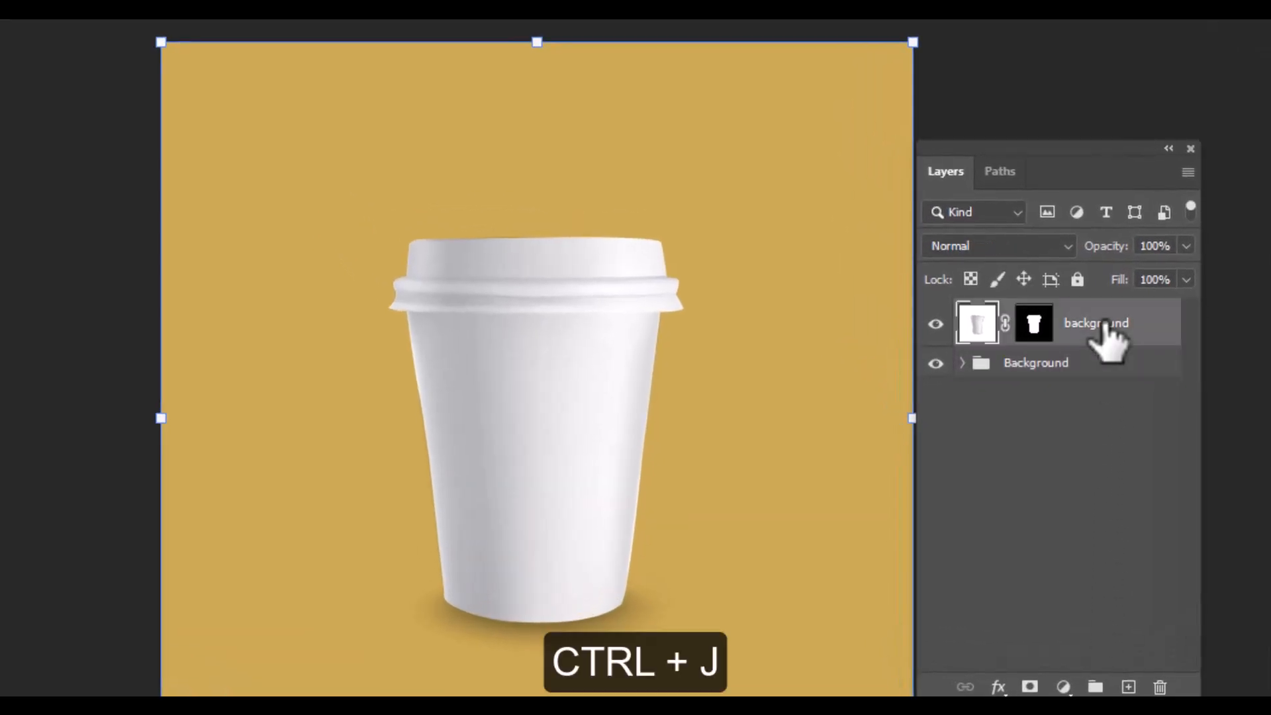
key(ctrl+j)
click(1113, 374)
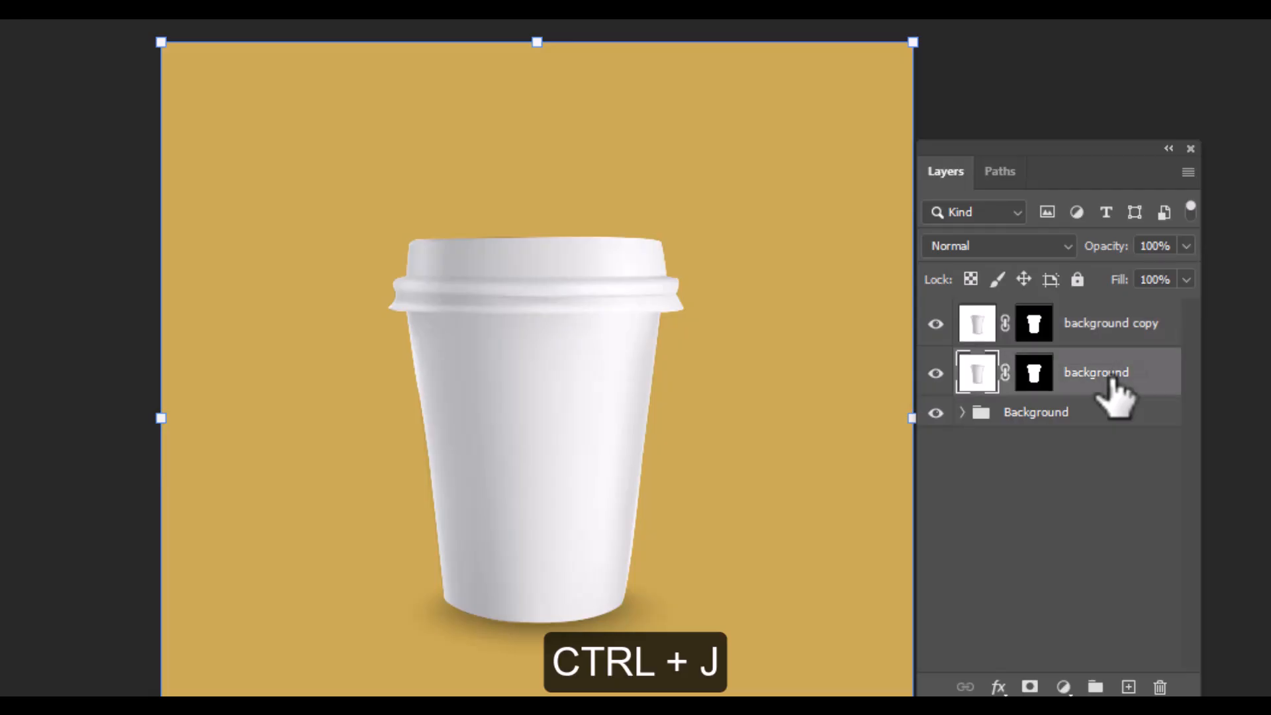
double_click(1112, 374)
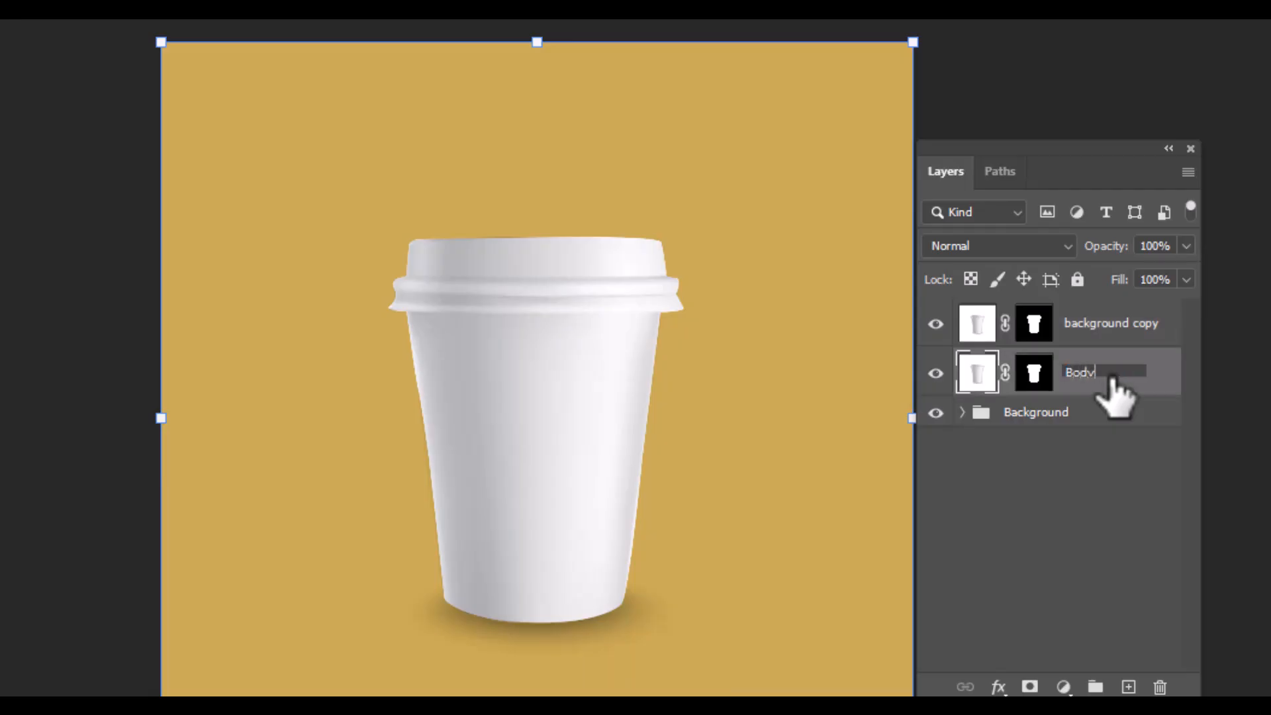
double_click(1093, 325)
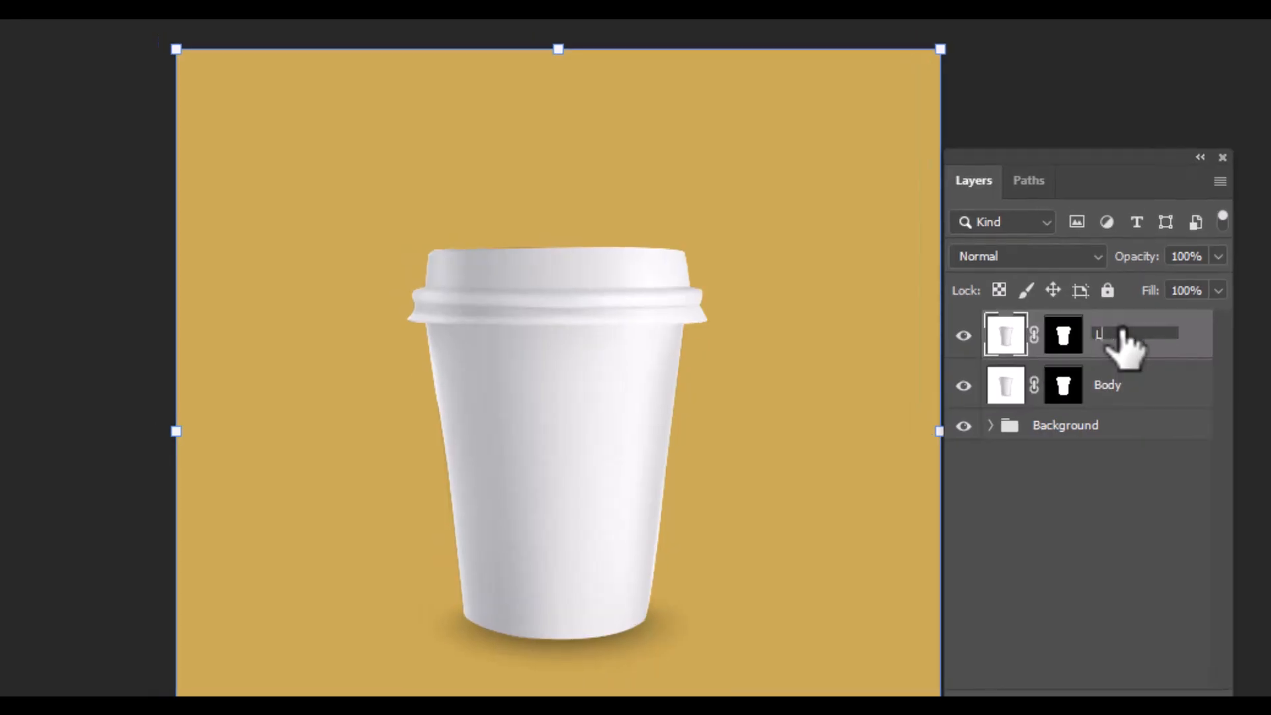
click(1151, 560)
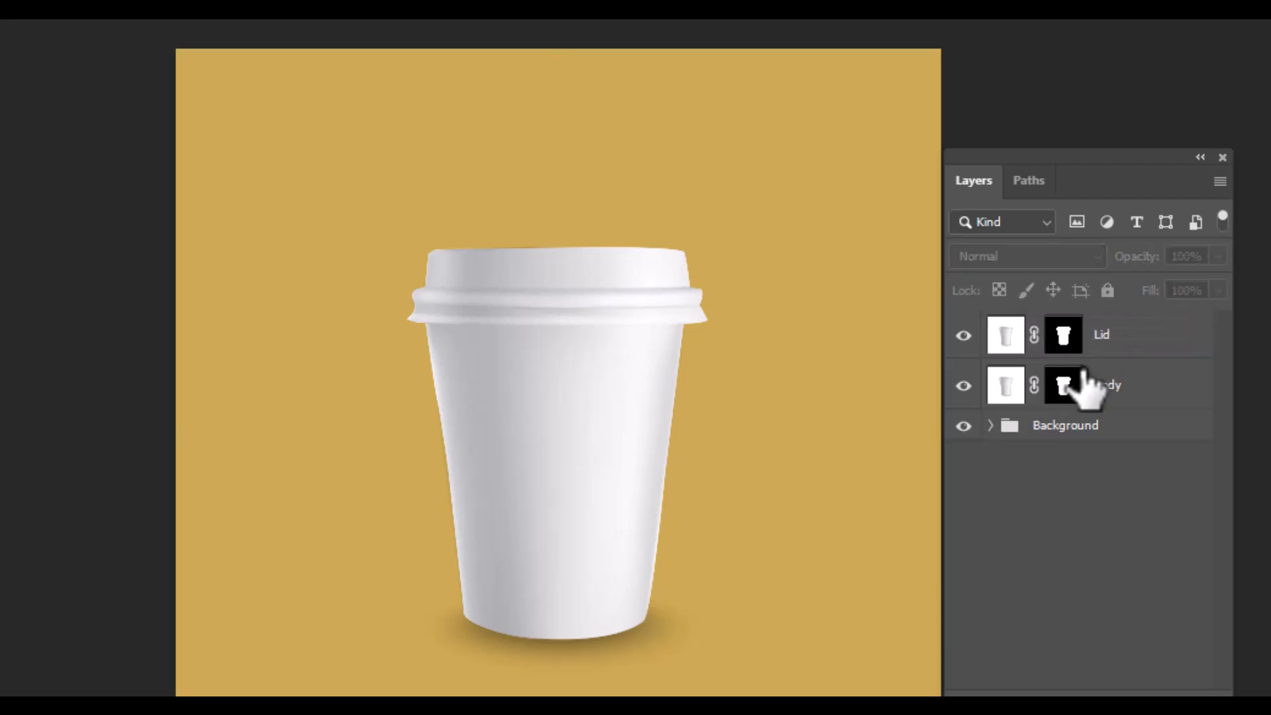
Hide the Lid layer and, with Body selected, trace a Pen tool path along the lower edge of the cup's lid
click(964, 334)
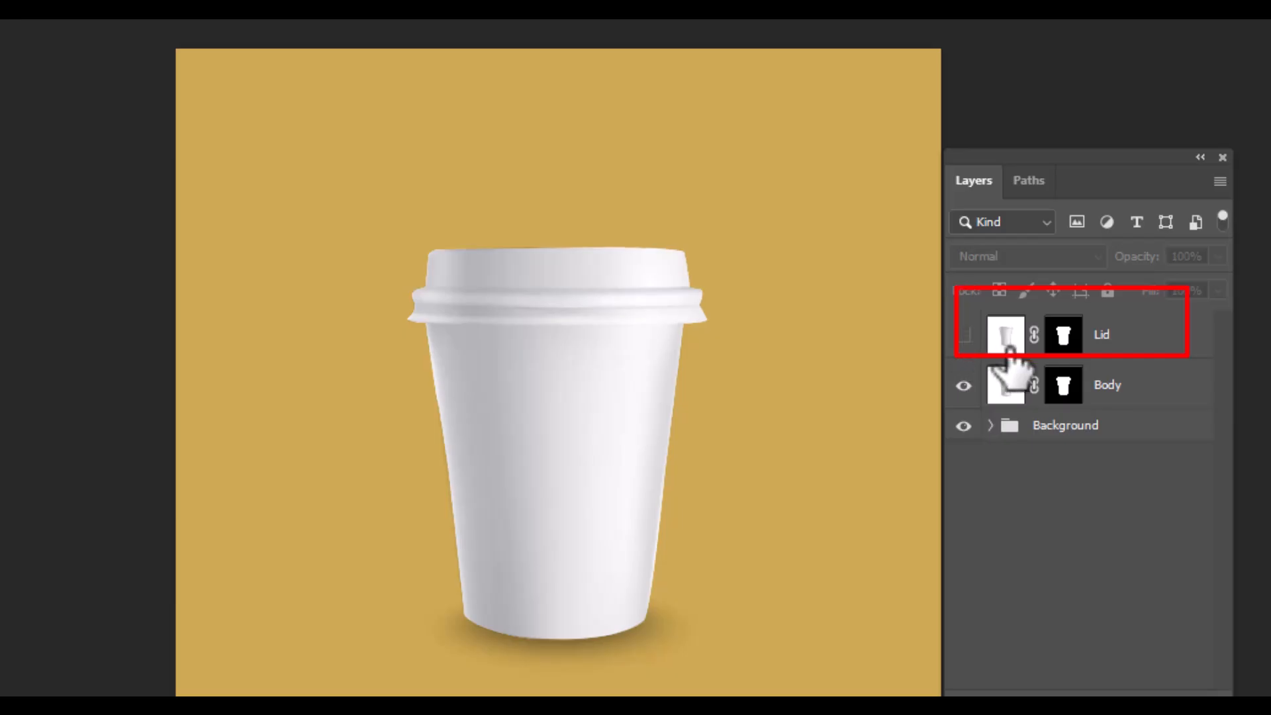
click(1157, 387)
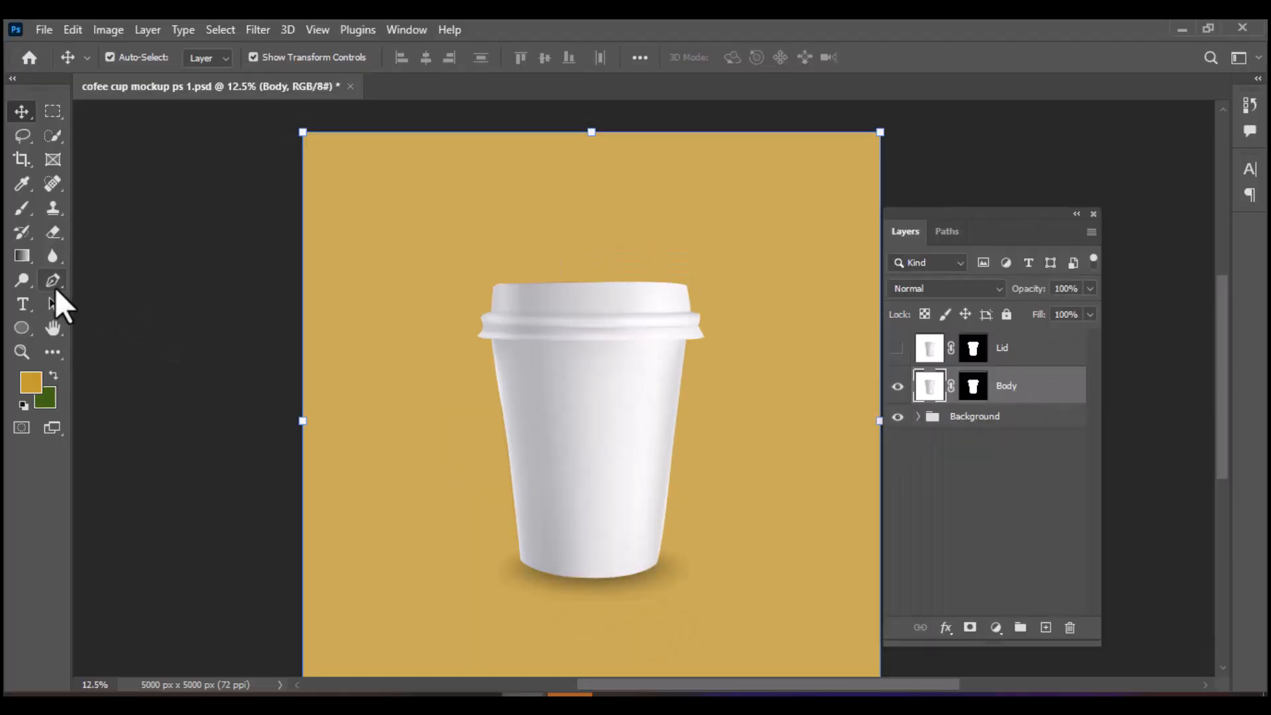
right_click(54, 286)
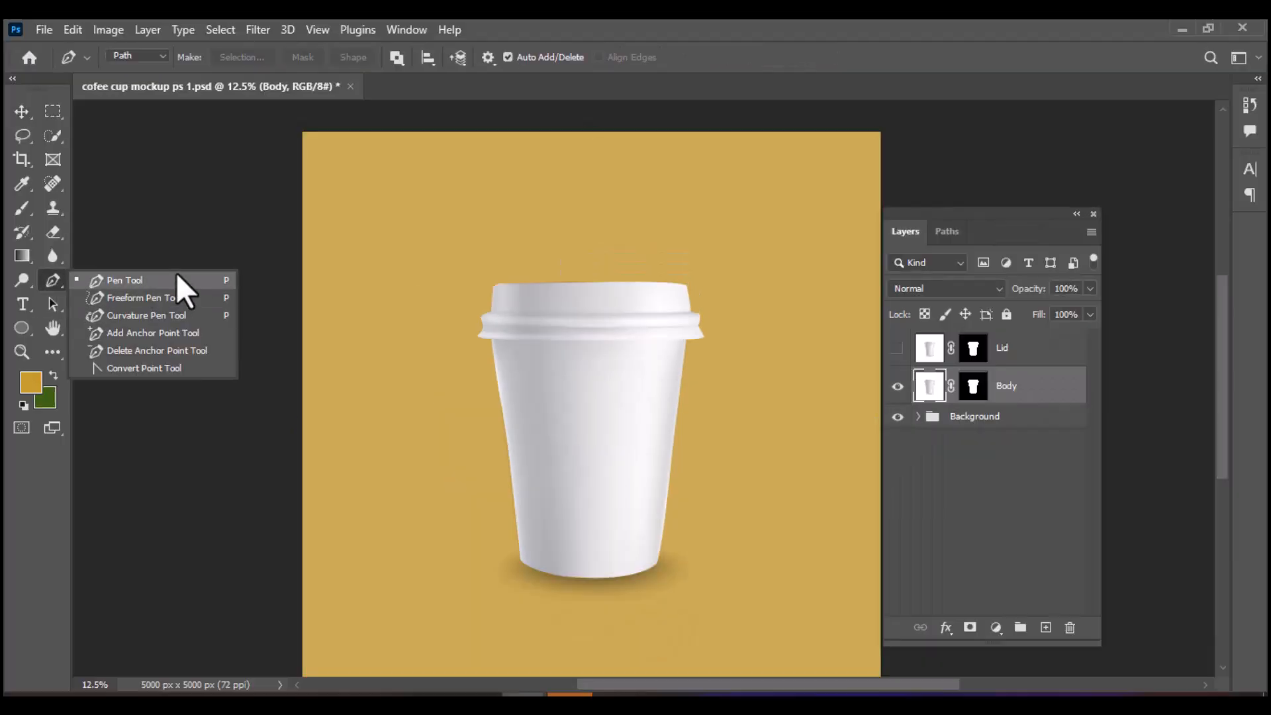
click(178, 278)
key(ctrl+plus)
key(ctrl+plus)
key(ctrl+plus)
click(237, 255)
click(323, 262)
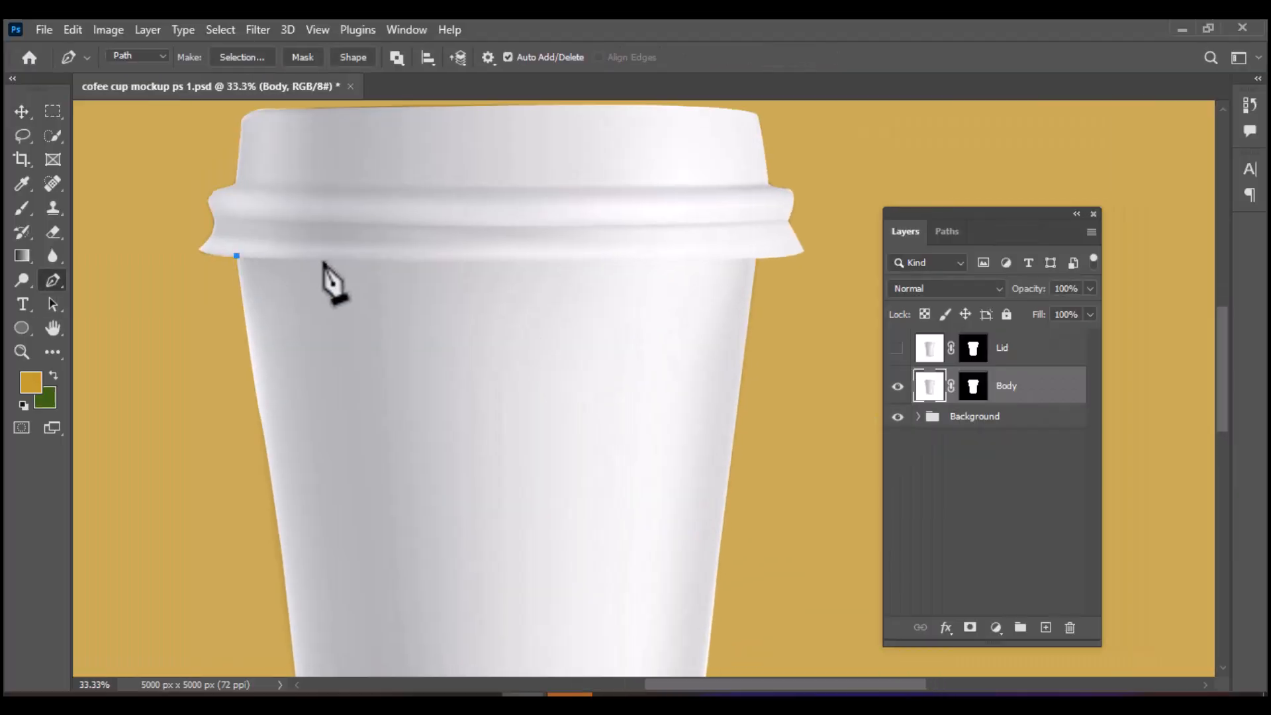
click(443, 264)
click(564, 261)
click(698, 258)
click(757, 258)
Close the Pen path around the outside of the whole lid and convert it to a selection
click(838, 285)
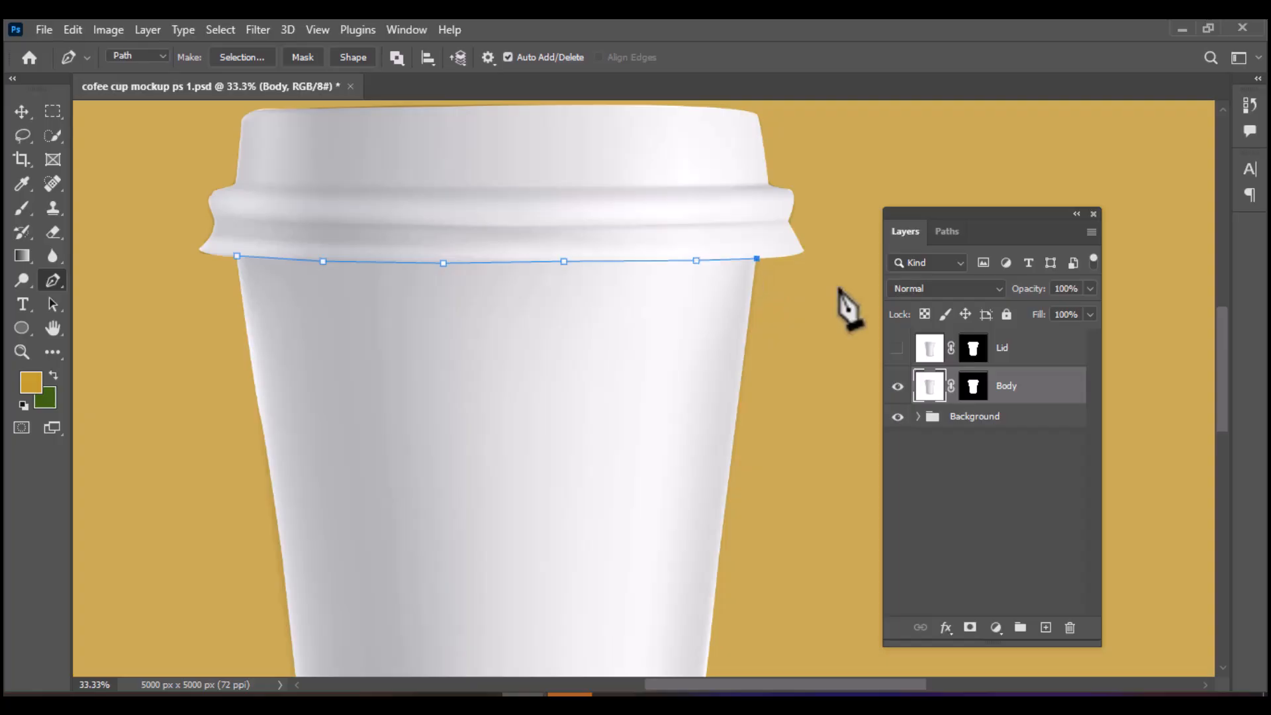
key(ctrl+minus)
click(783, 152)
click(306, 154)
click(283, 301)
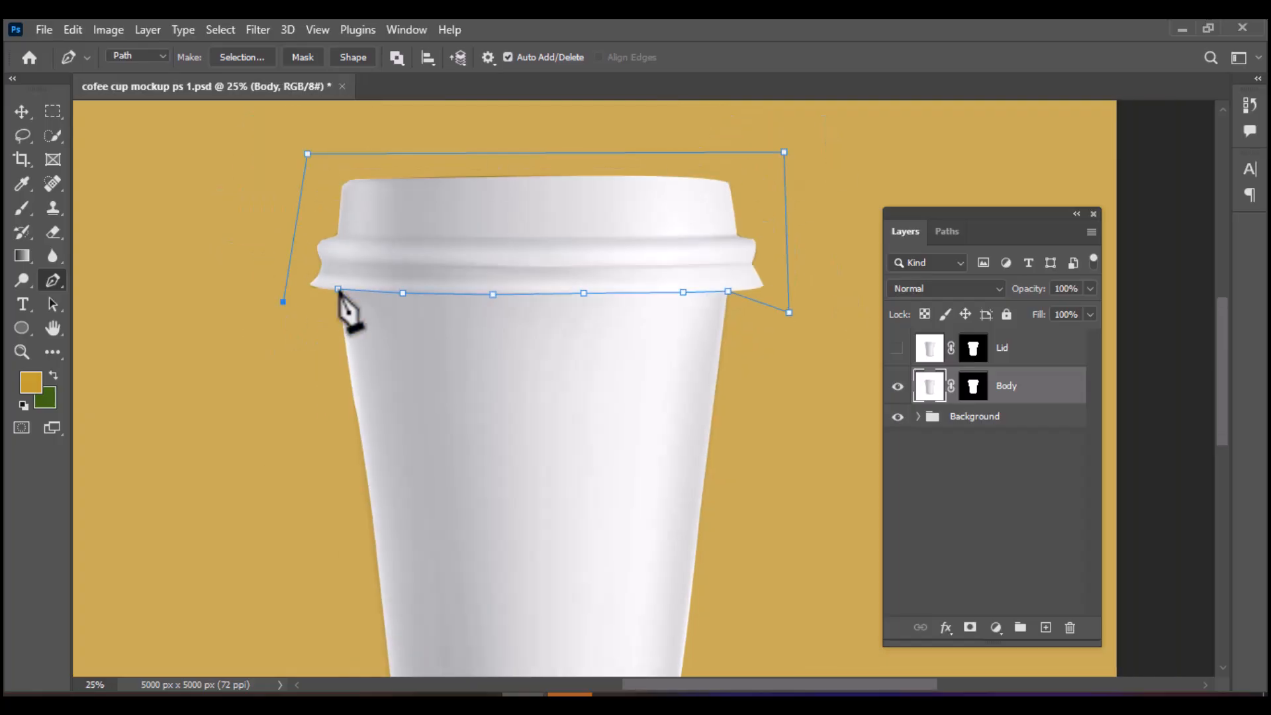
click(338, 289)
right_click(568, 214)
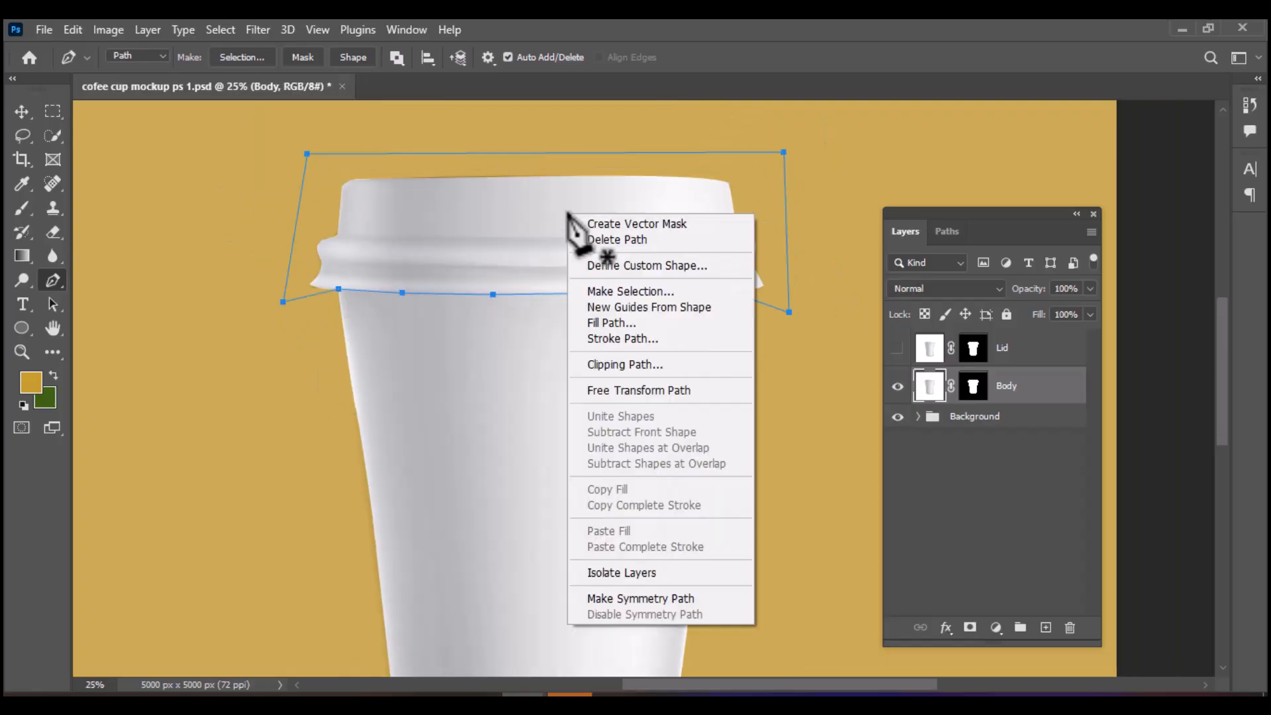
click(600, 288)
click(729, 185)
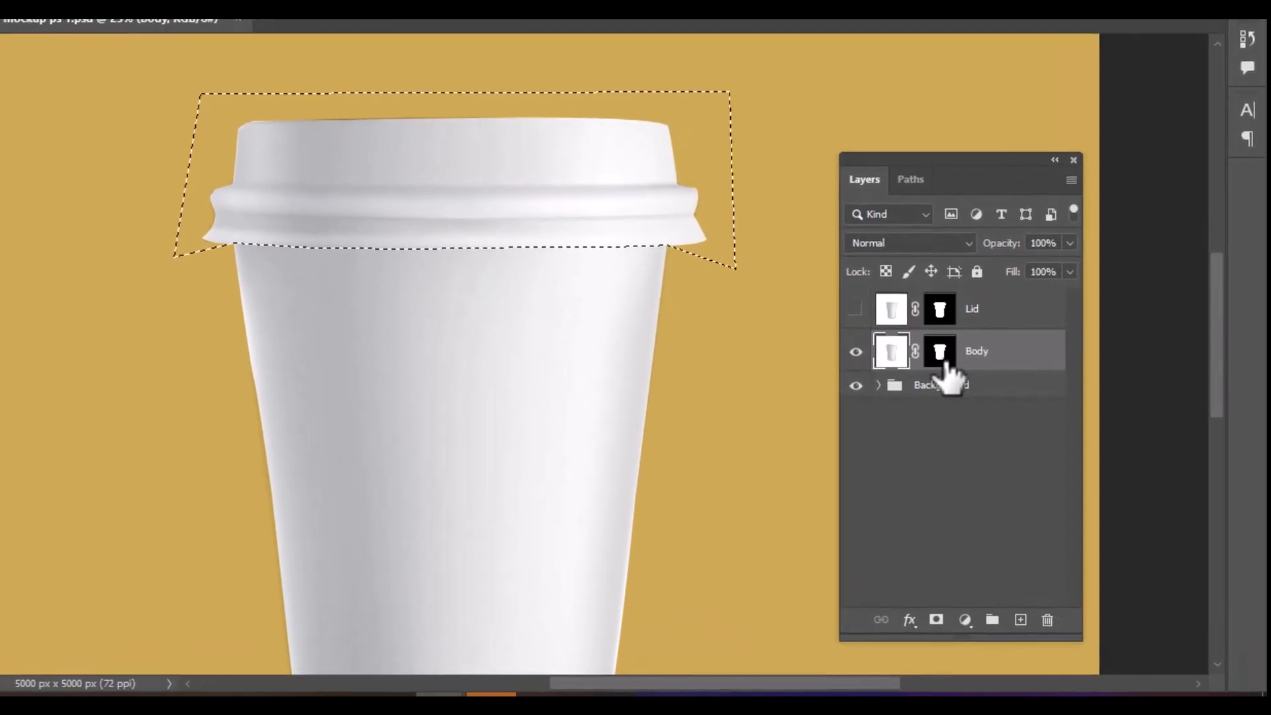
Paint the selected lid area black on the Body layer's mask with the Brush tool, and clear the selection
click(978, 395)
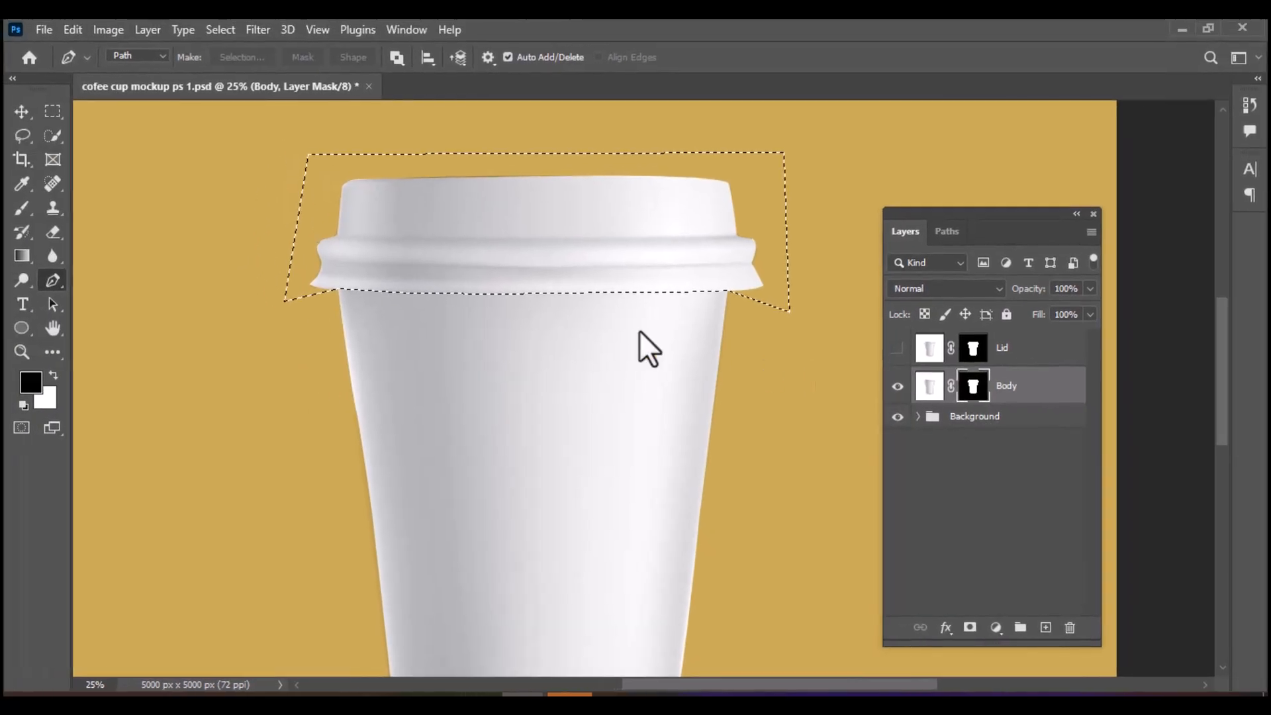
click(22, 210)
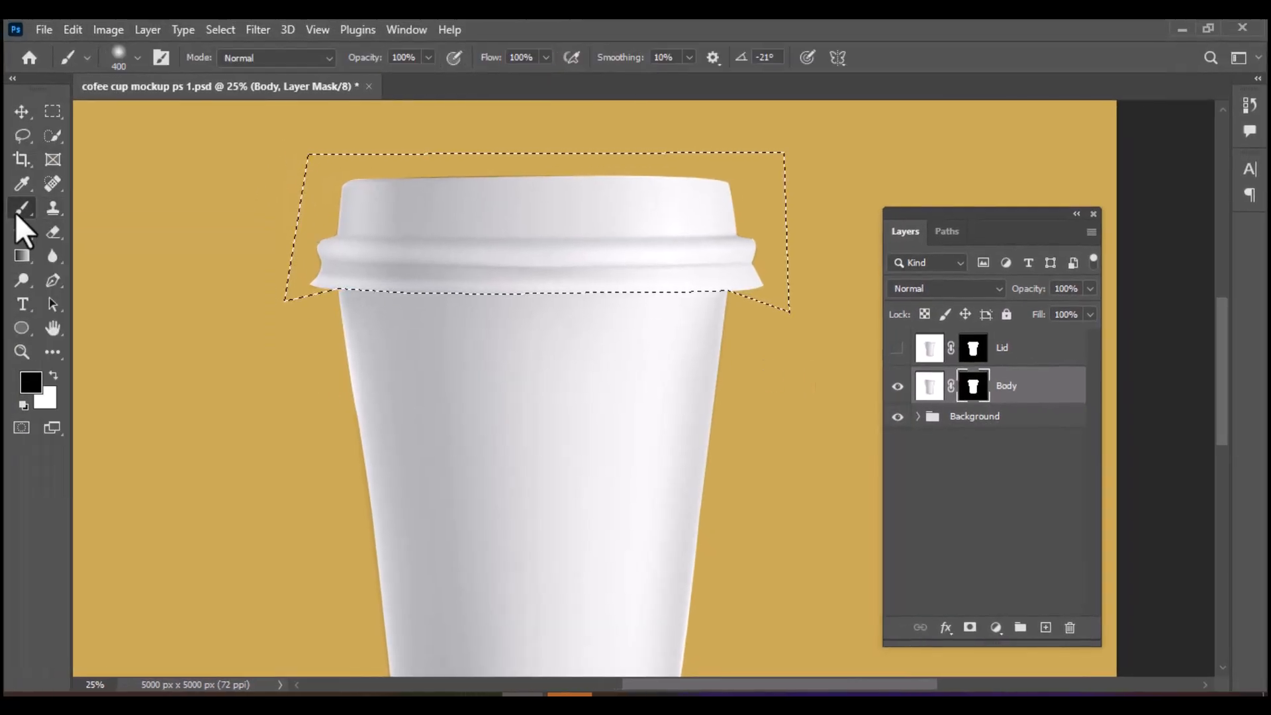
mouse_move(702, 241)
mouse_down()
mouse_move(693, 250)
mouse_move(709, 222)
mouse_move(613, 176)
mouse_move(626, 221)
mouse_move(312, 270)
mouse_move(800, 249)
mouse_move(383, 213)
mouse_up()
key(ctrl+d)
Show the Lid layer and load the Body layer's mask as a selection
click(973, 348)
click(897, 348)
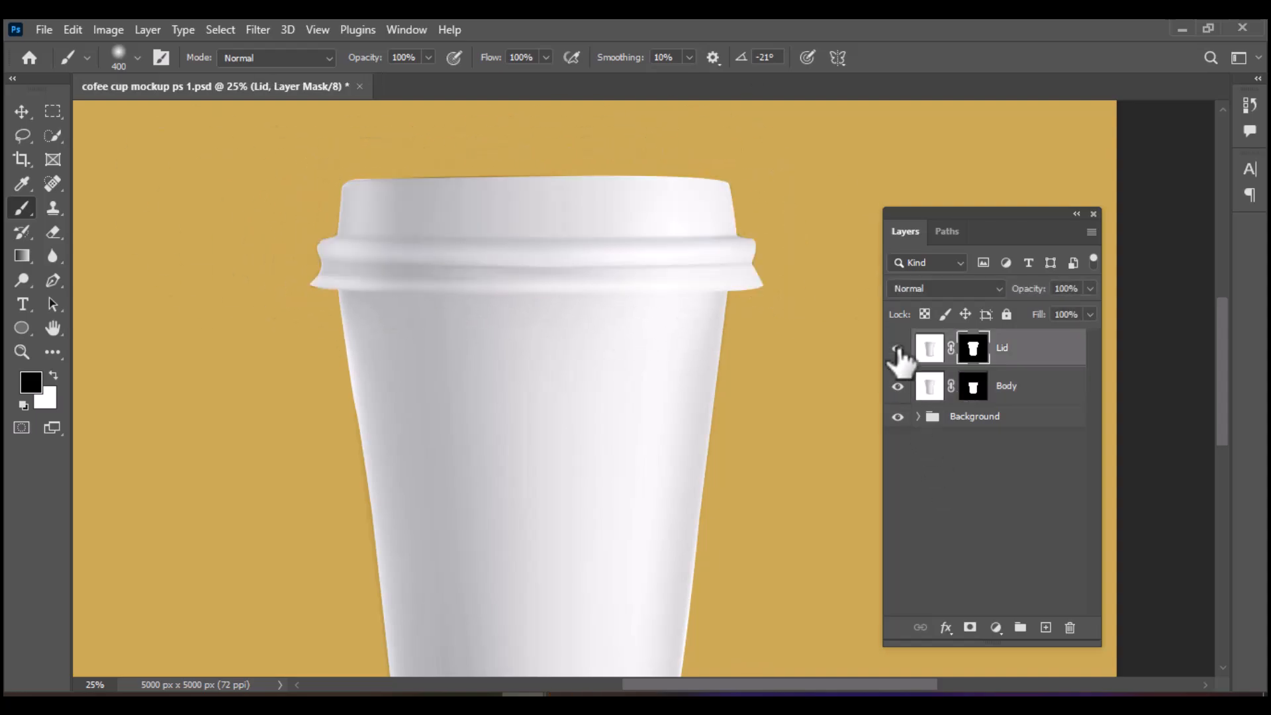
key(ctrl+Return)
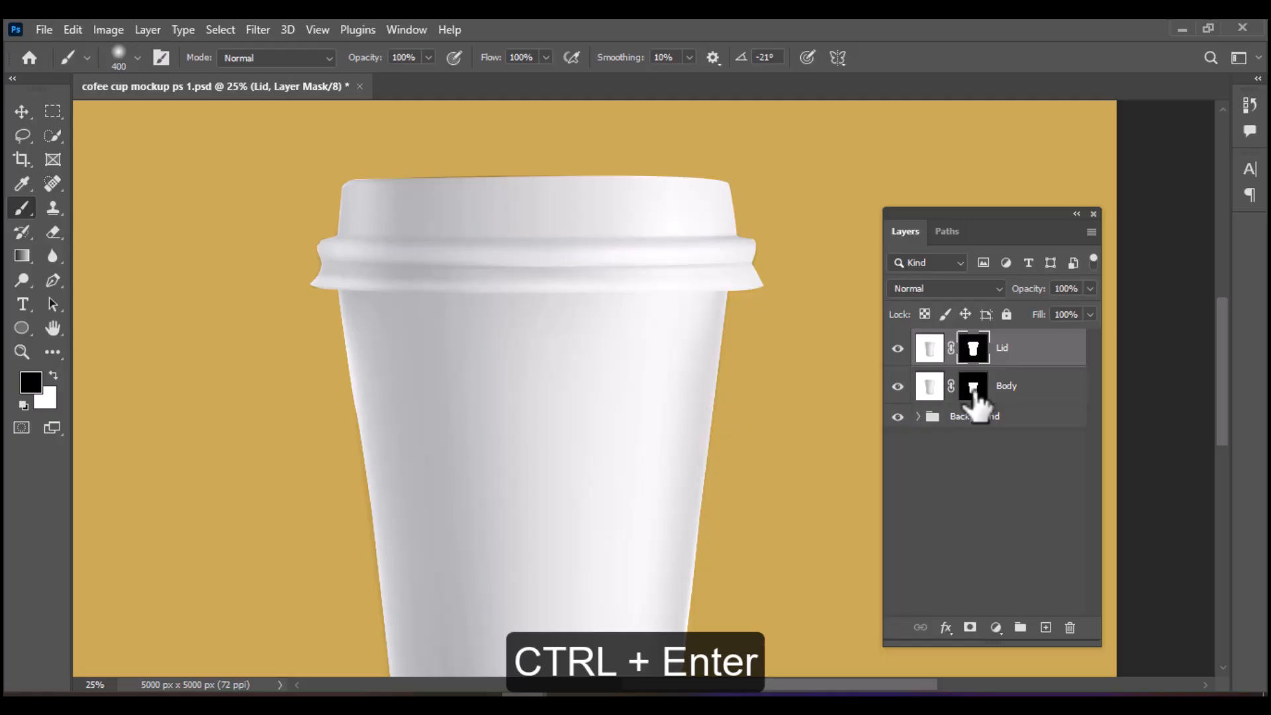
click(974, 386)
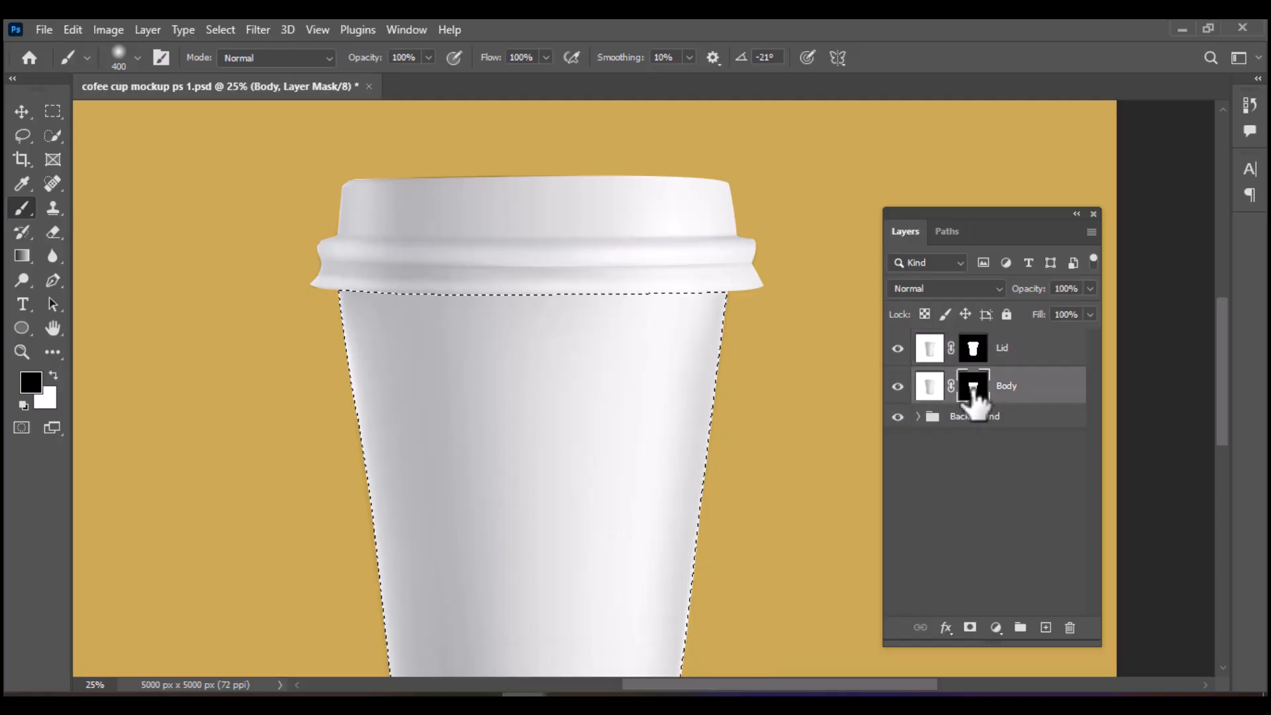
Paint the selected cup body area black on the Lid layer's mask, enlarging the brush to 800 px
click(983, 353)
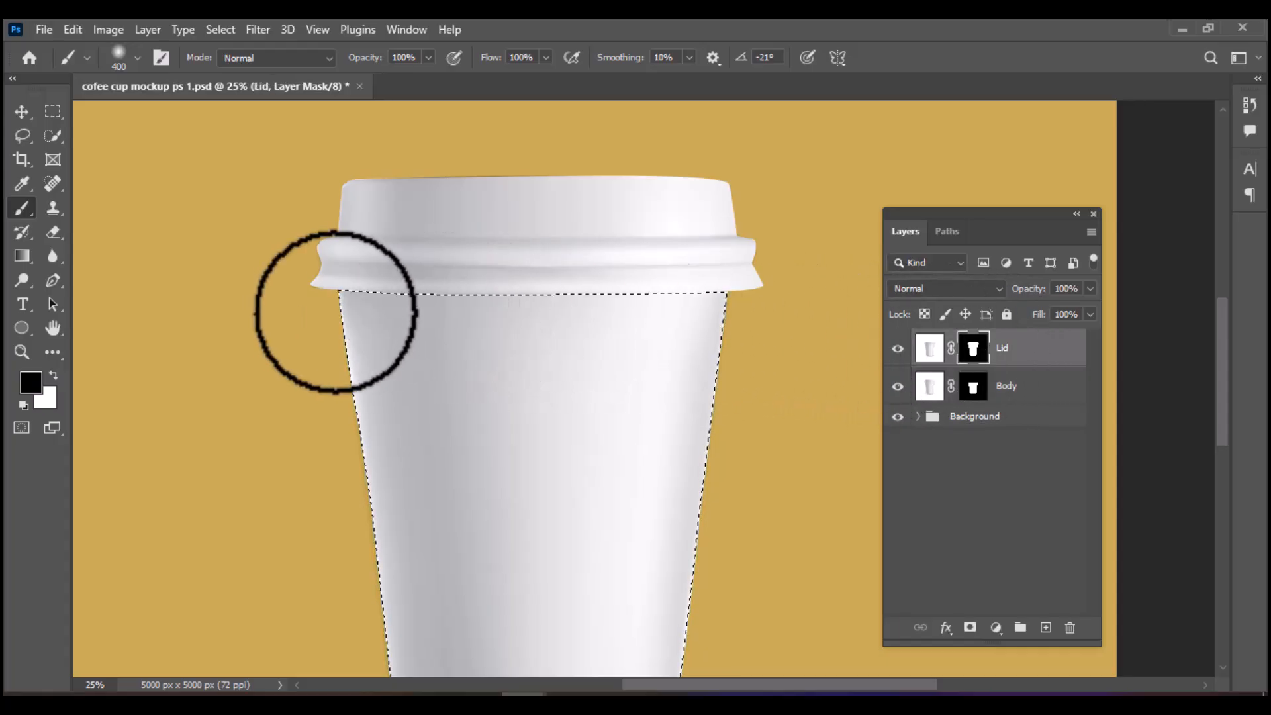
drag(420, 450, 690, 611)
key(ctrl+minus)
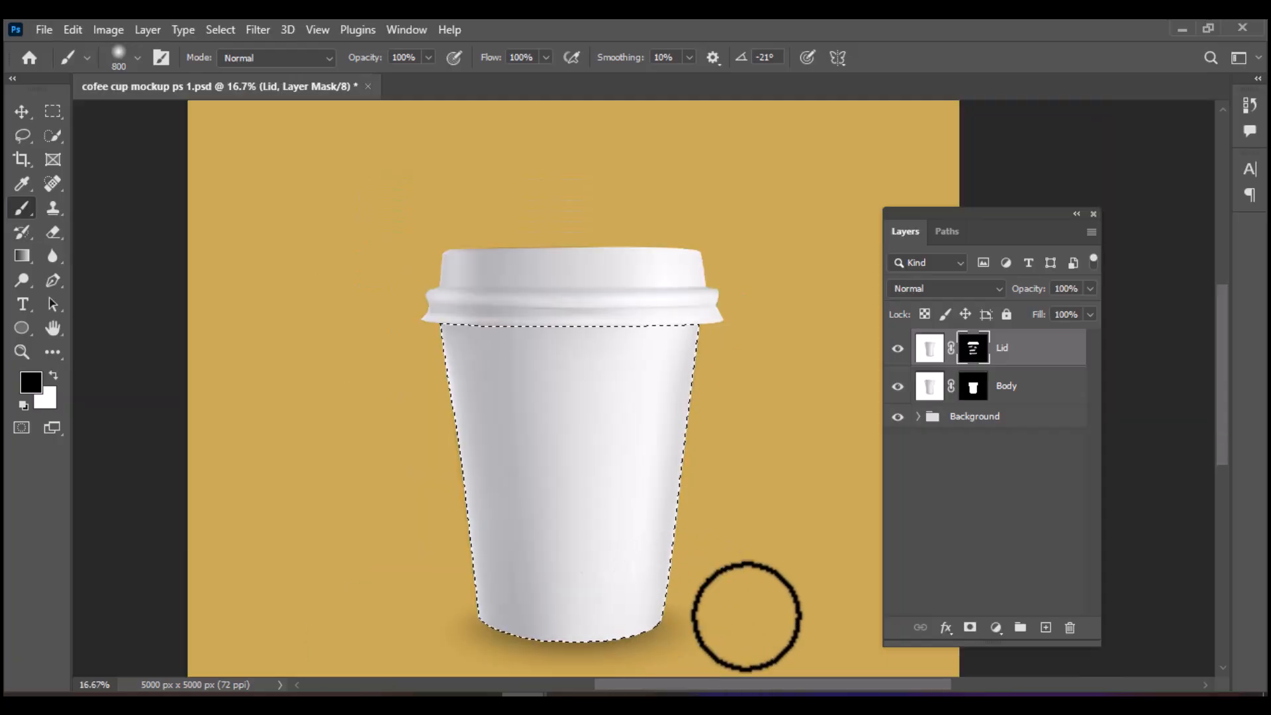
key(bracketright)
key(bracketright)
key(bracketright)
key(bracketright)
mouse_move(645, 492)
mouse_down()
mouse_move(488, 601)
mouse_move(656, 510)
mouse_up()
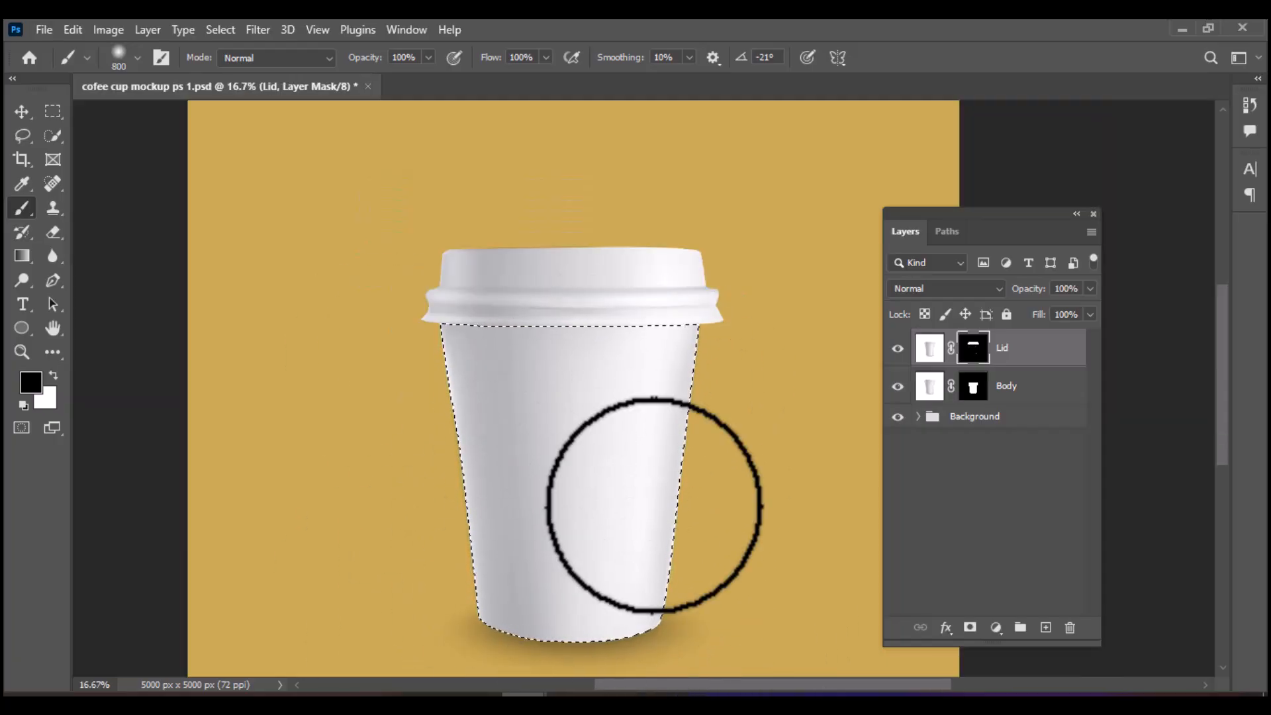
Toggle the visibility of the Lid and Body layers to check their separation, and clear the selection
click(898, 349)
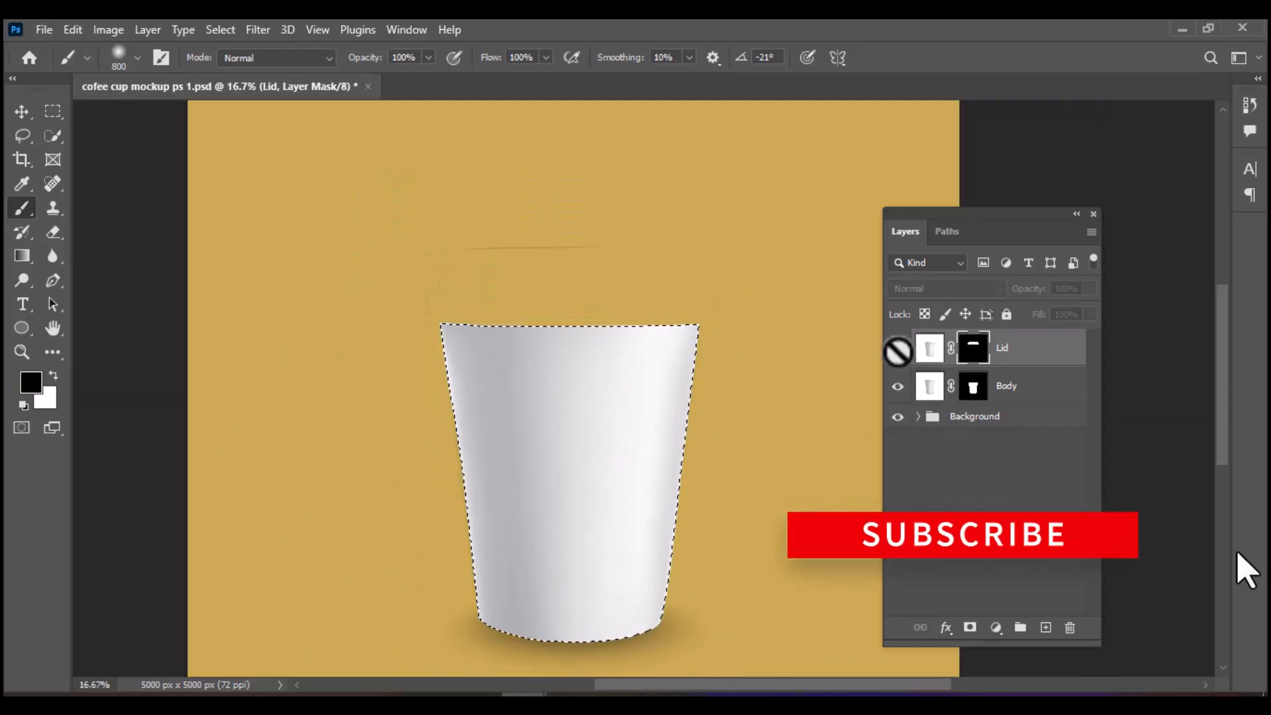
click(898, 349)
click(898, 386)
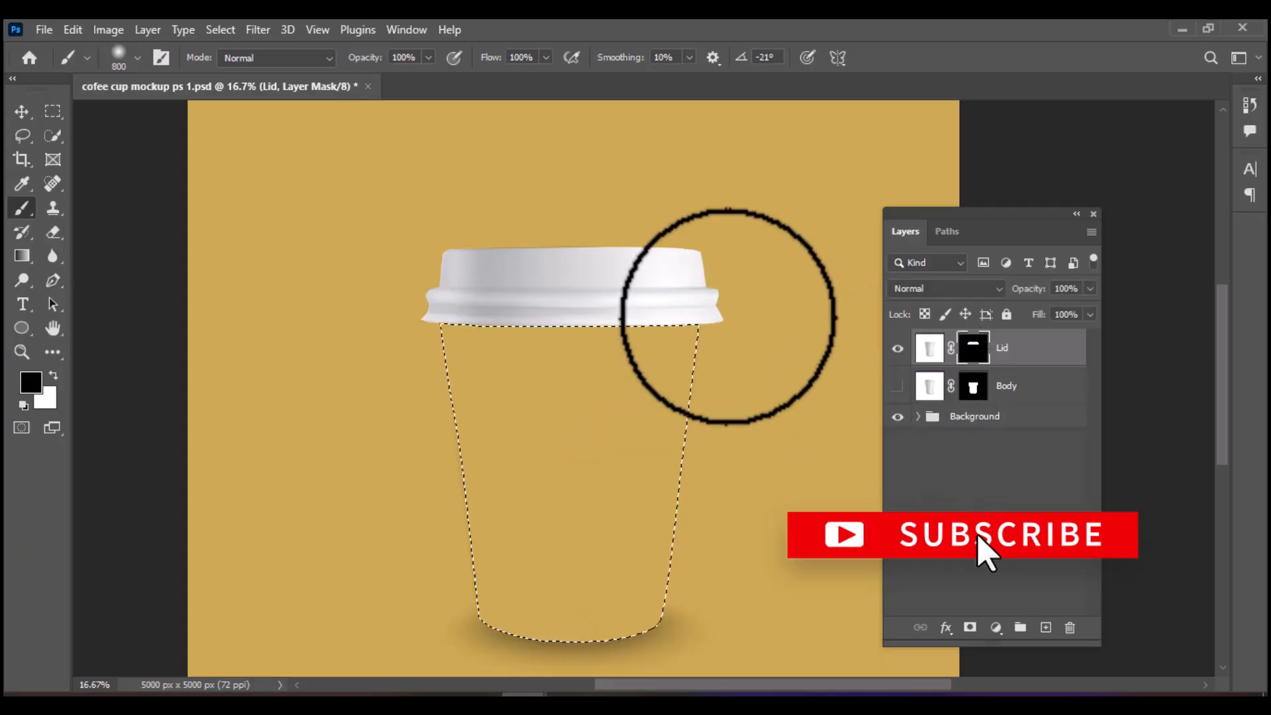
key(ctrl+d)
key(v)
click(898, 386)
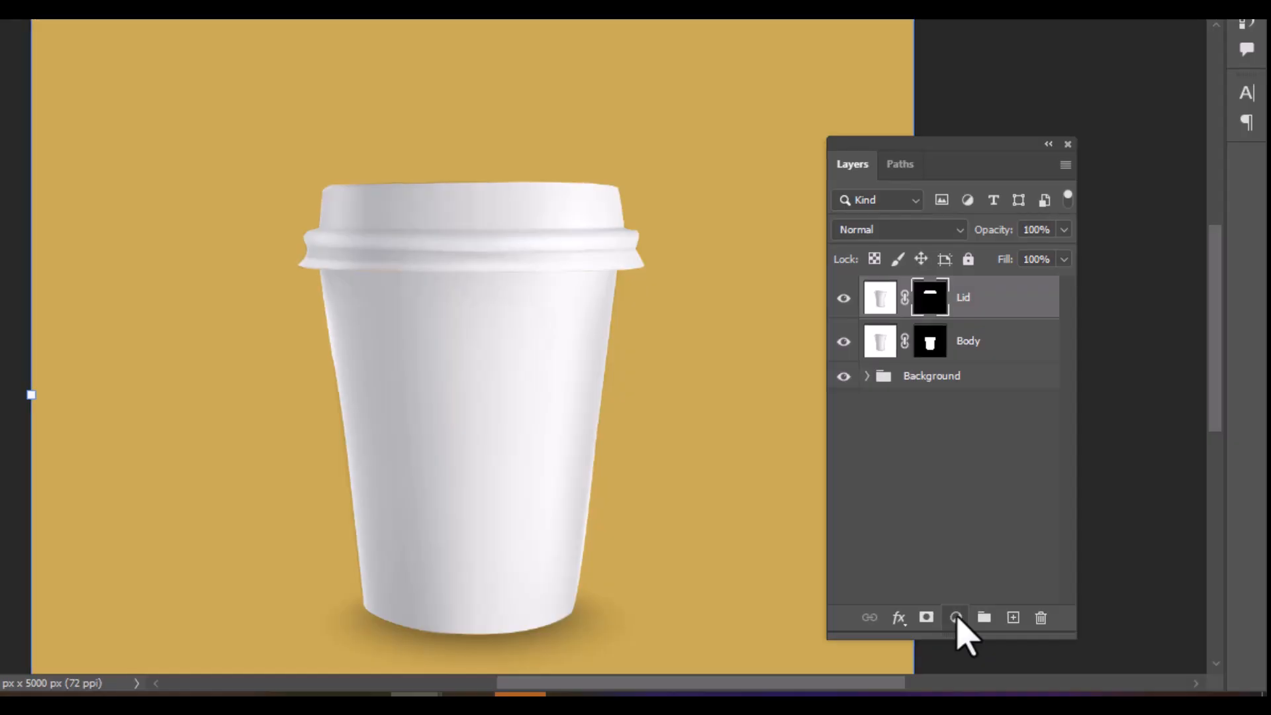
Add a Solid Color fill layer in a muted tan above the Lid layer
click(956, 617)
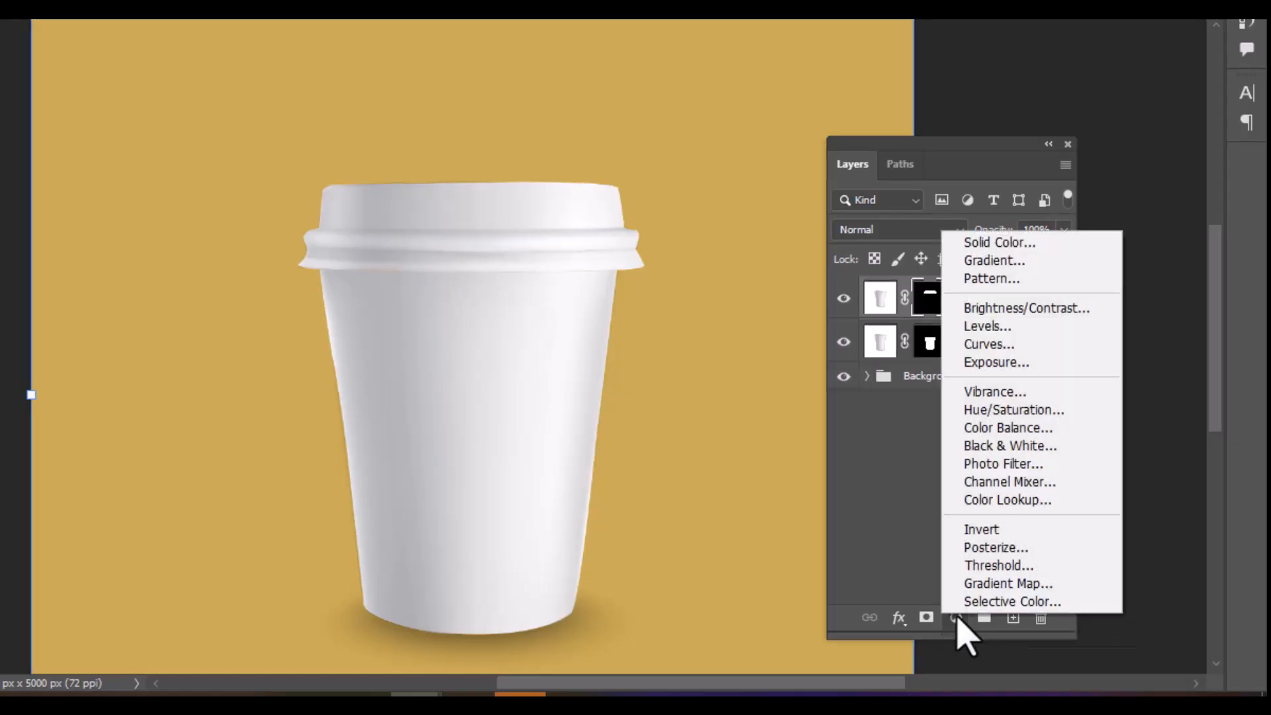
click(1068, 242)
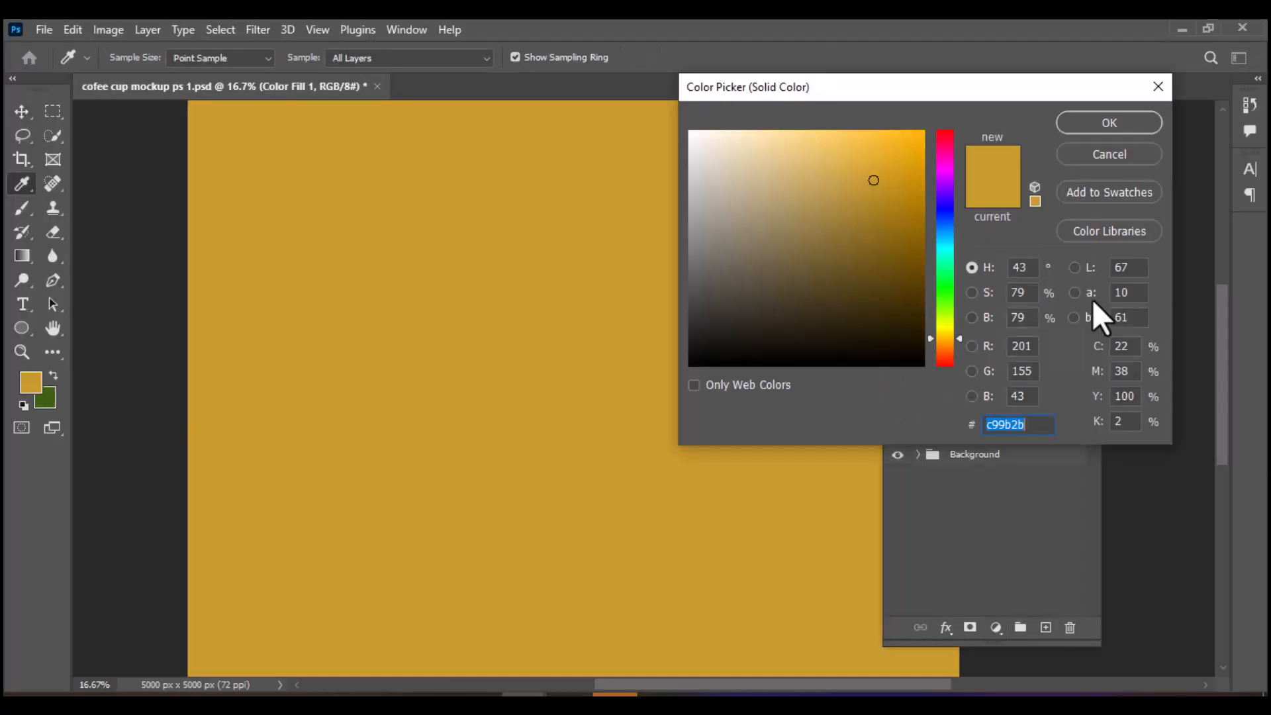
click(716, 133)
click(696, 144)
click(1110, 123)
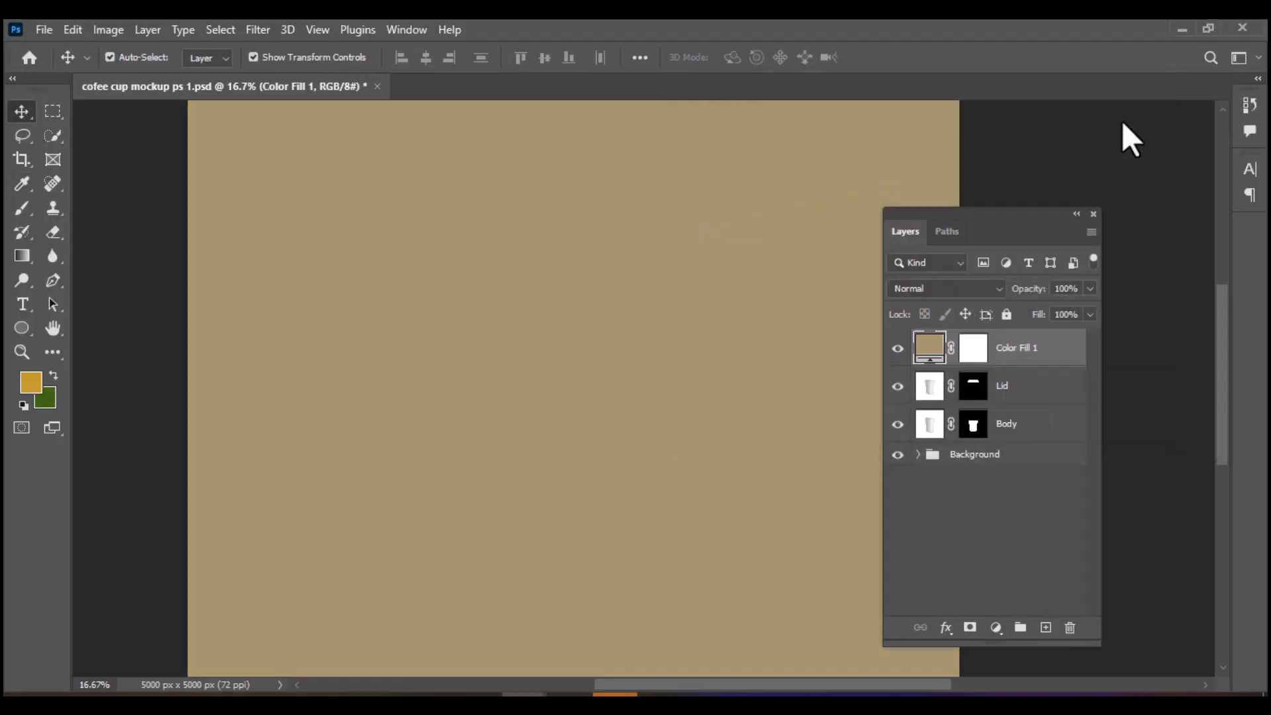
Clip the color fill to the Lid layer and rename the fill layer "Change Lid color"
right_click(1001, 324)
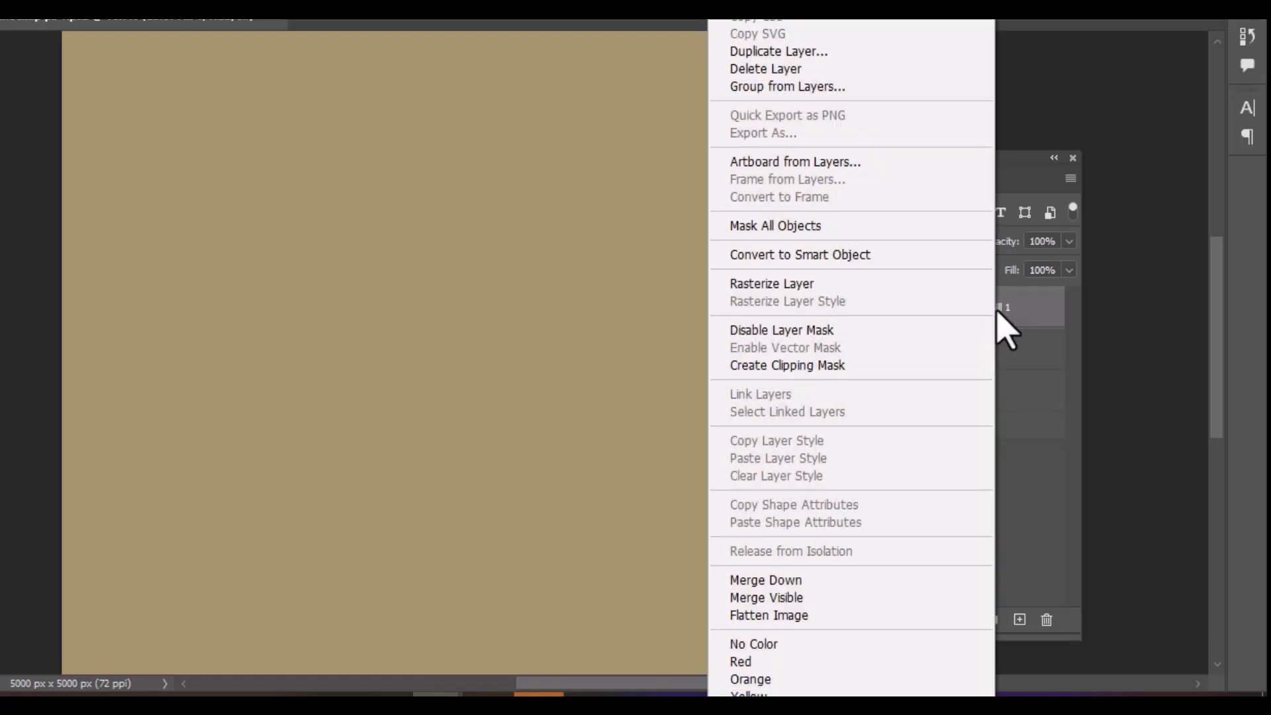
click(837, 366)
double_click(1007, 315)
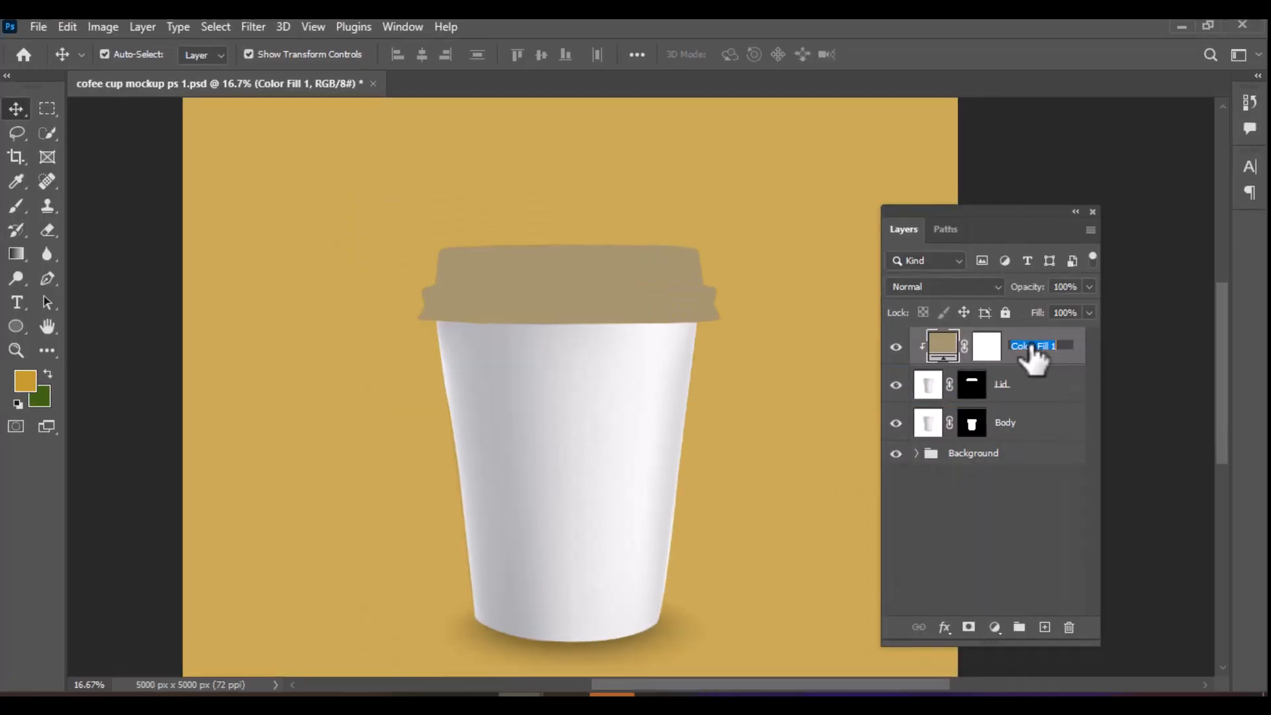
text(Change Lid)
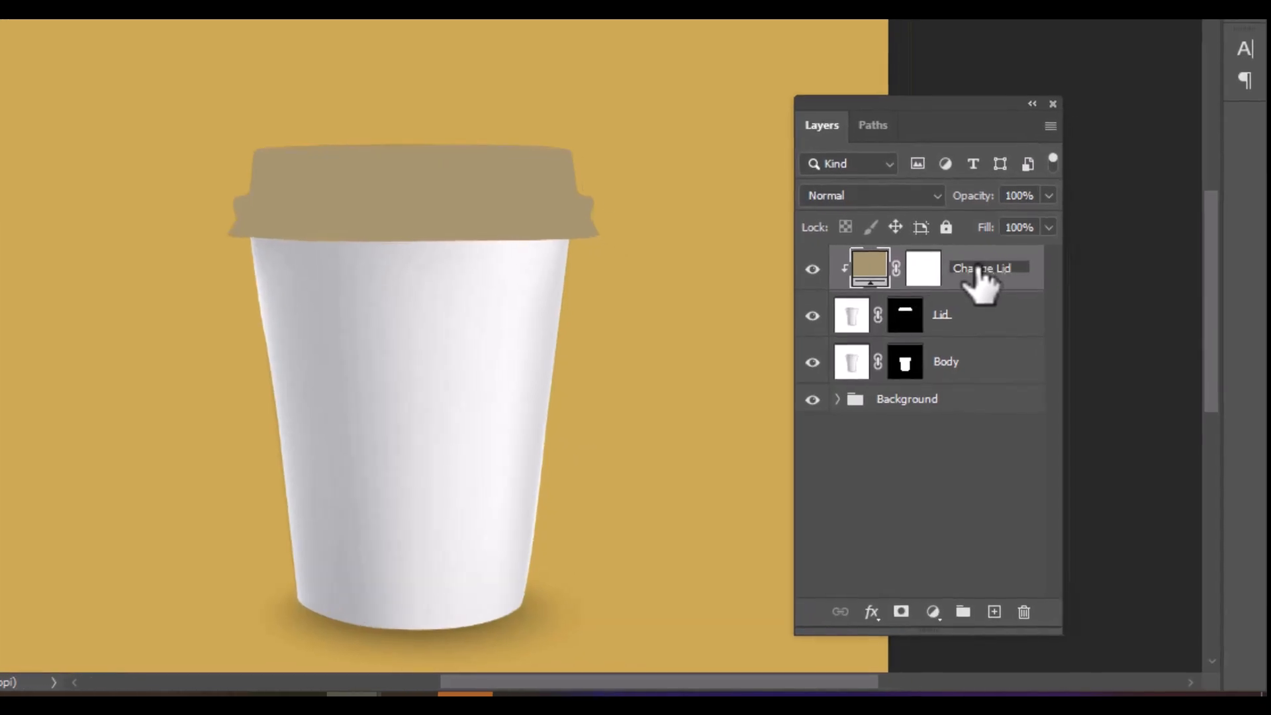
text( color)
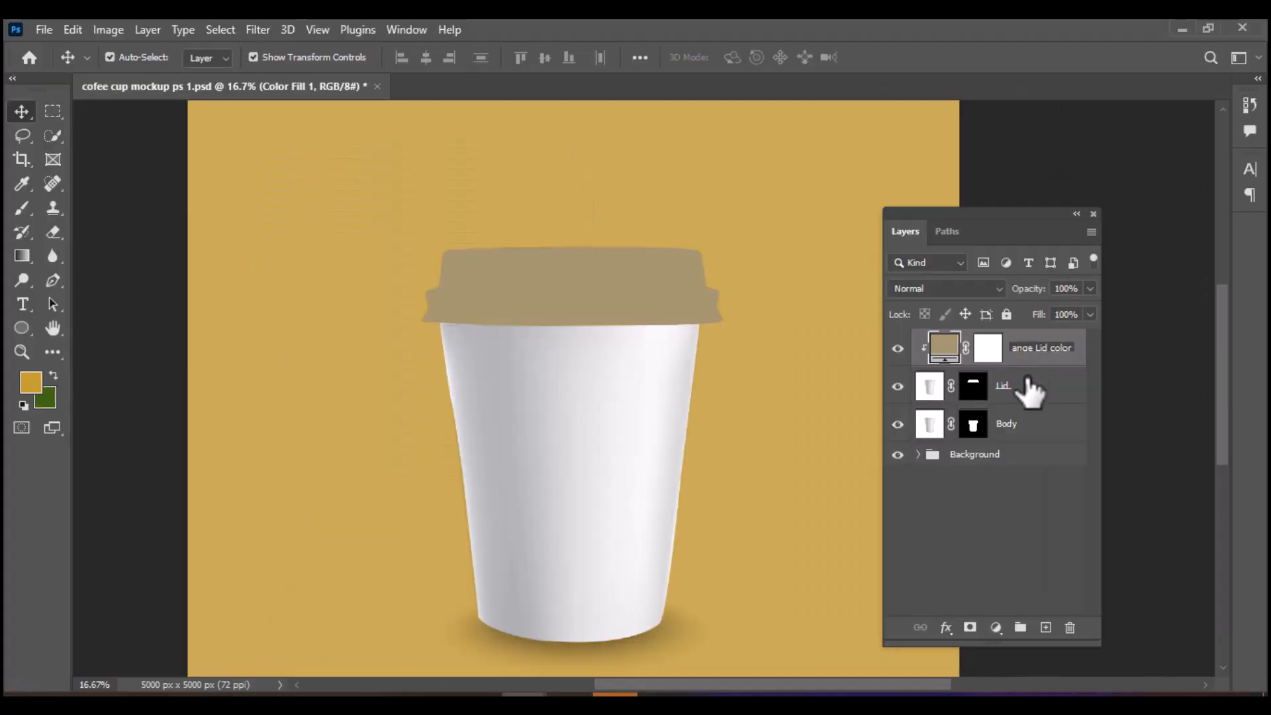
Group the Lid layer with its clipped color fill and name the group "Lid Color"
click(976, 323)
key(ctrl+g)
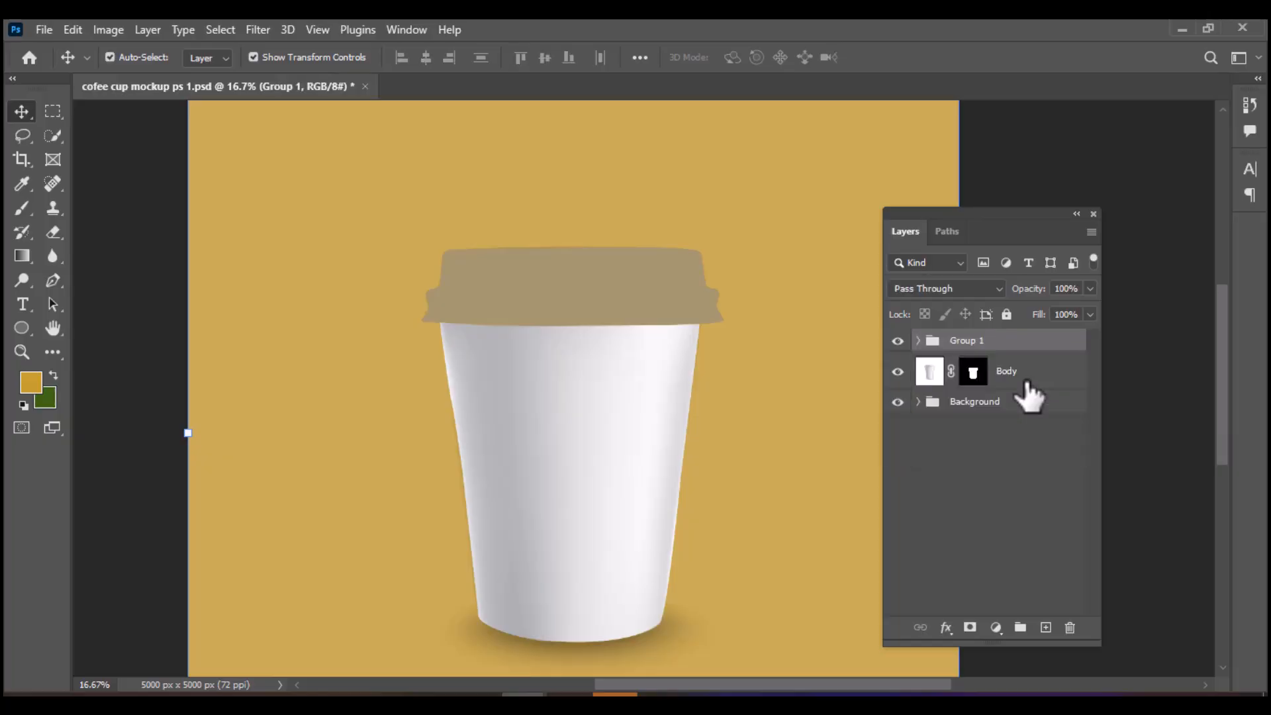
text(Lid)
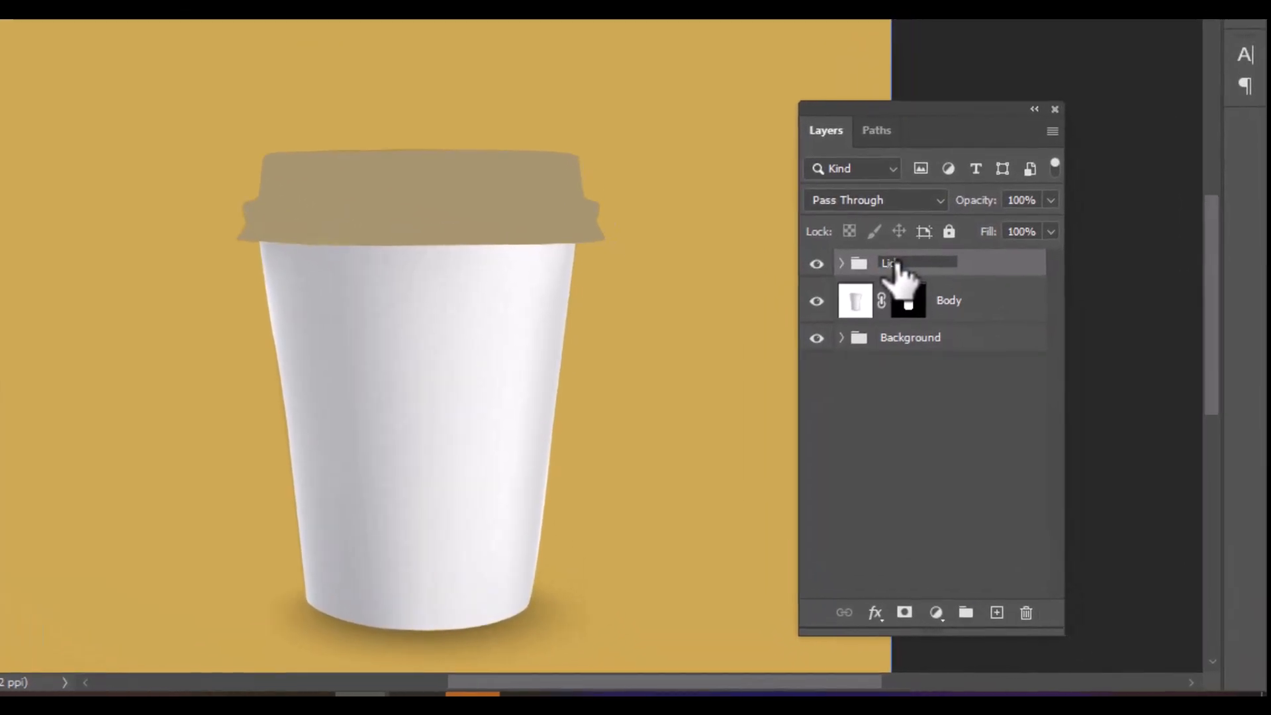
text( Color)
key(Return)
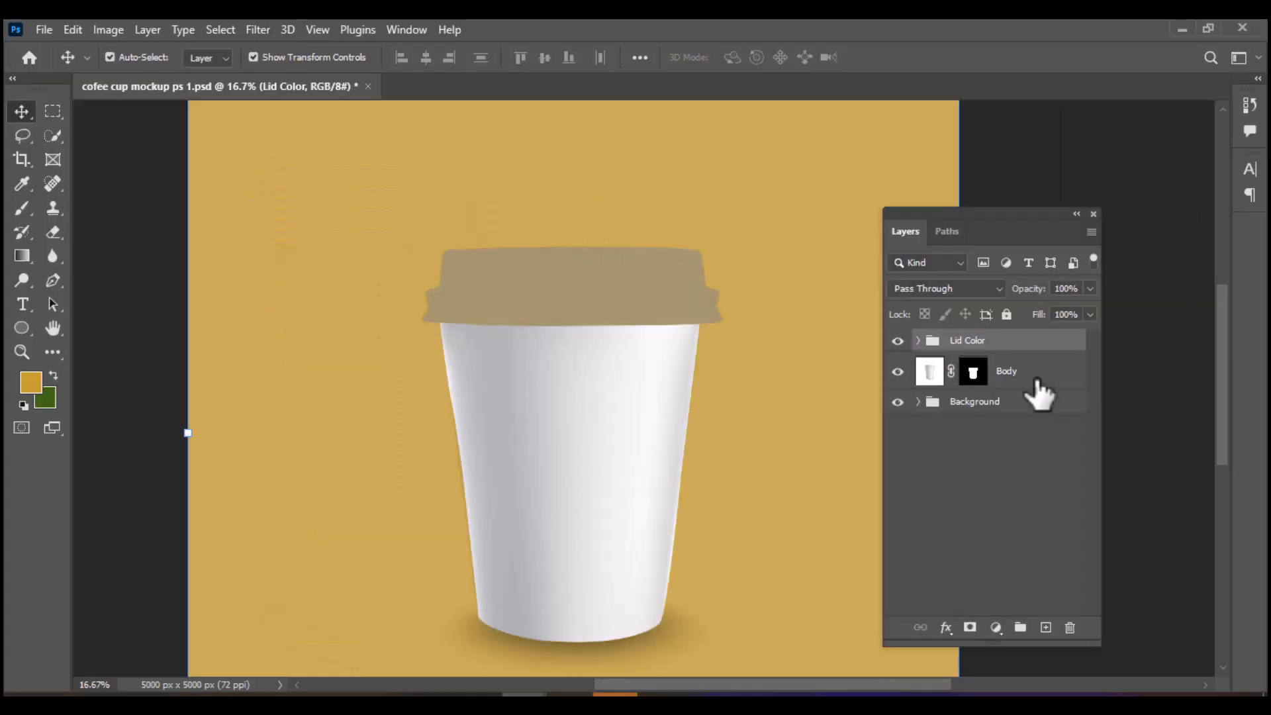
Draw a rectangle shape of about 1747 x 2096 px above the Body layer, covering the cup body
click(1038, 389)
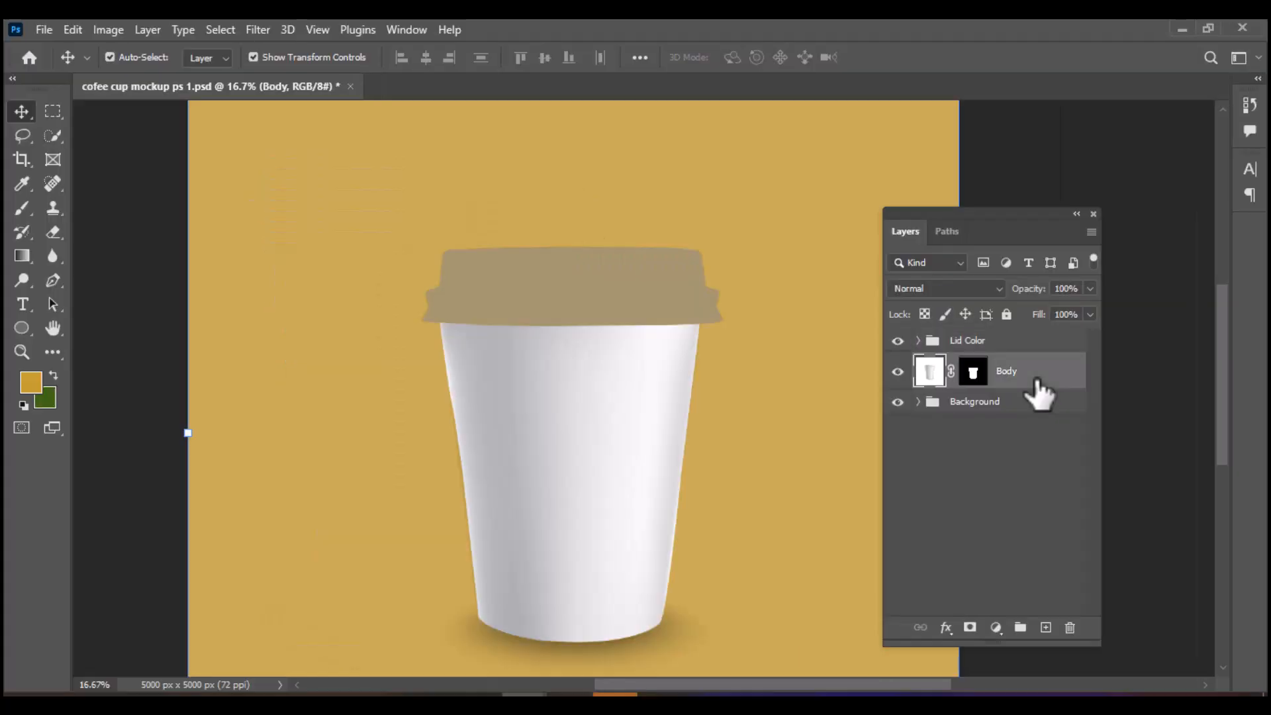
right_click(24, 327)
click(92, 344)
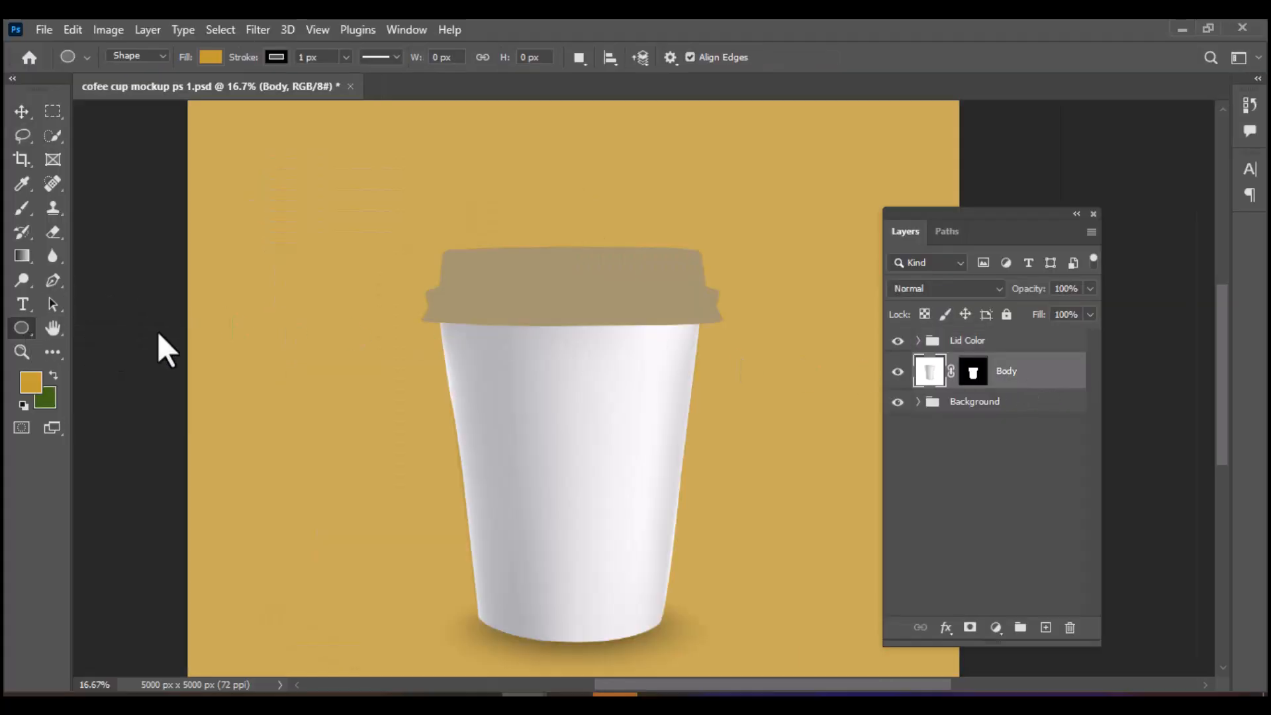
drag(437, 320, 706, 642)
Set the rectangle's fill to light gray and remove its stroke
click(135, 383)
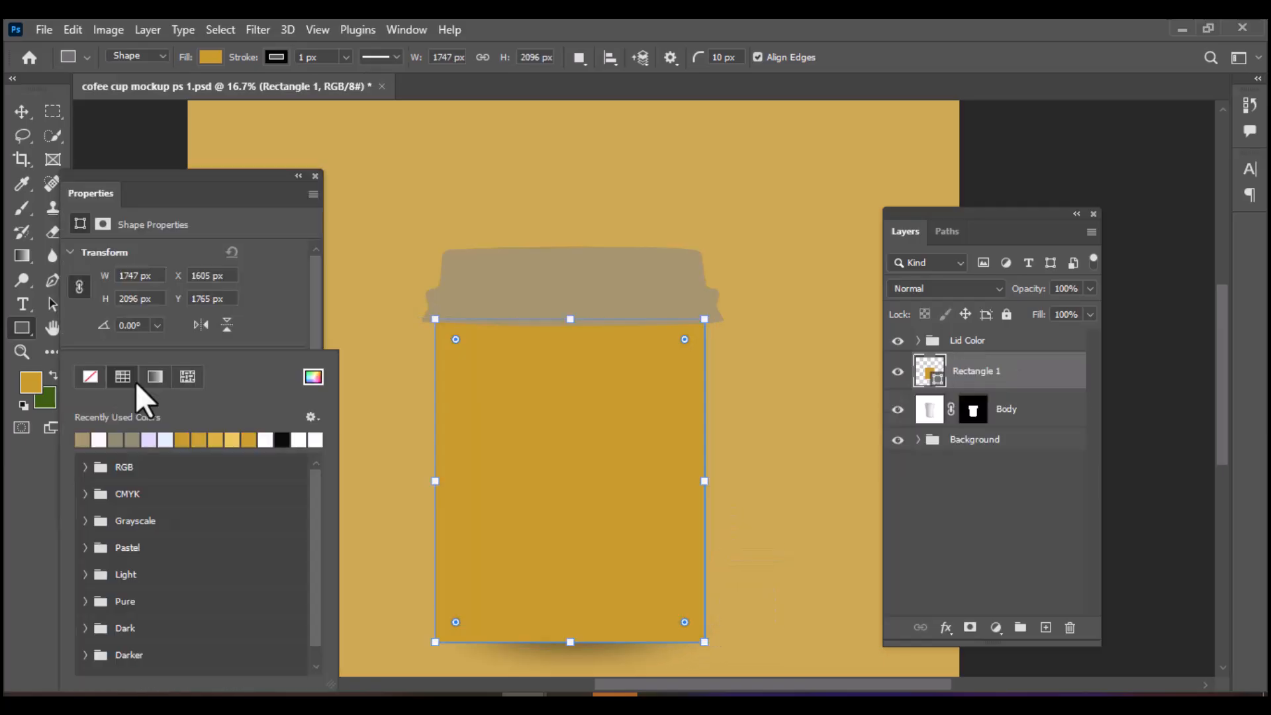
click(313, 378)
click(690, 196)
click(1086, 127)
click(129, 411)
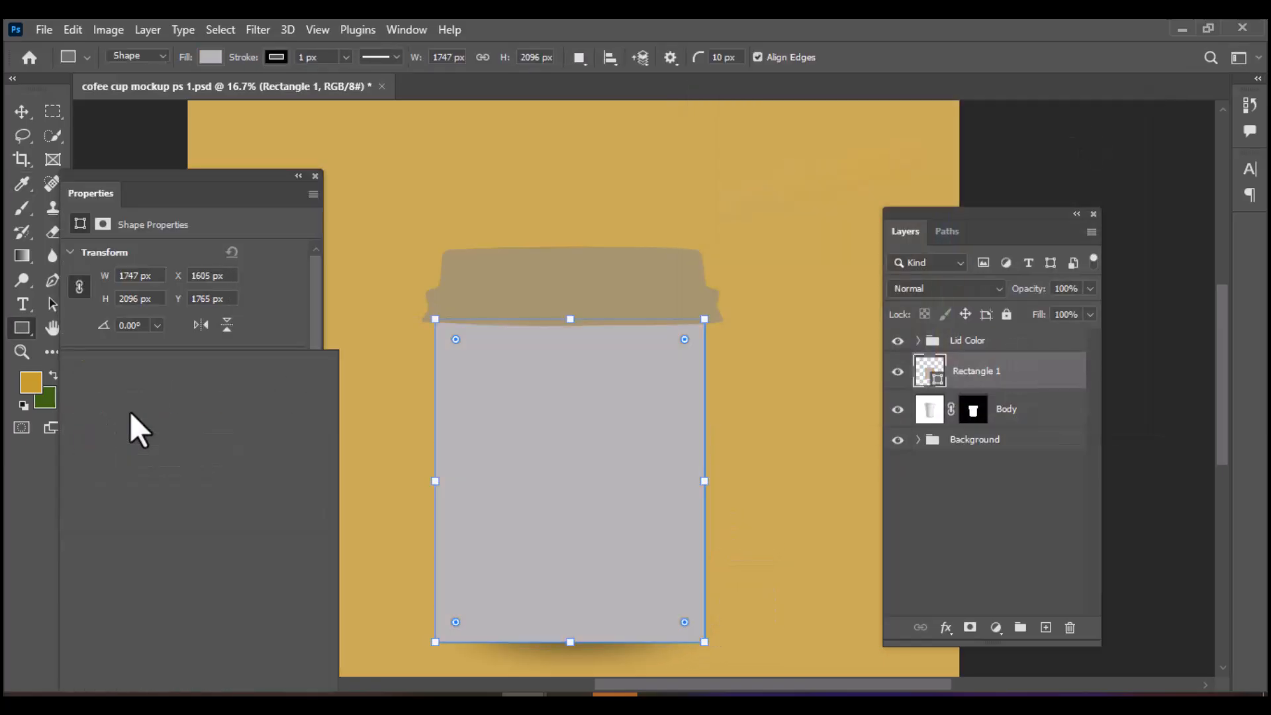
click(88, 379)
key(v)
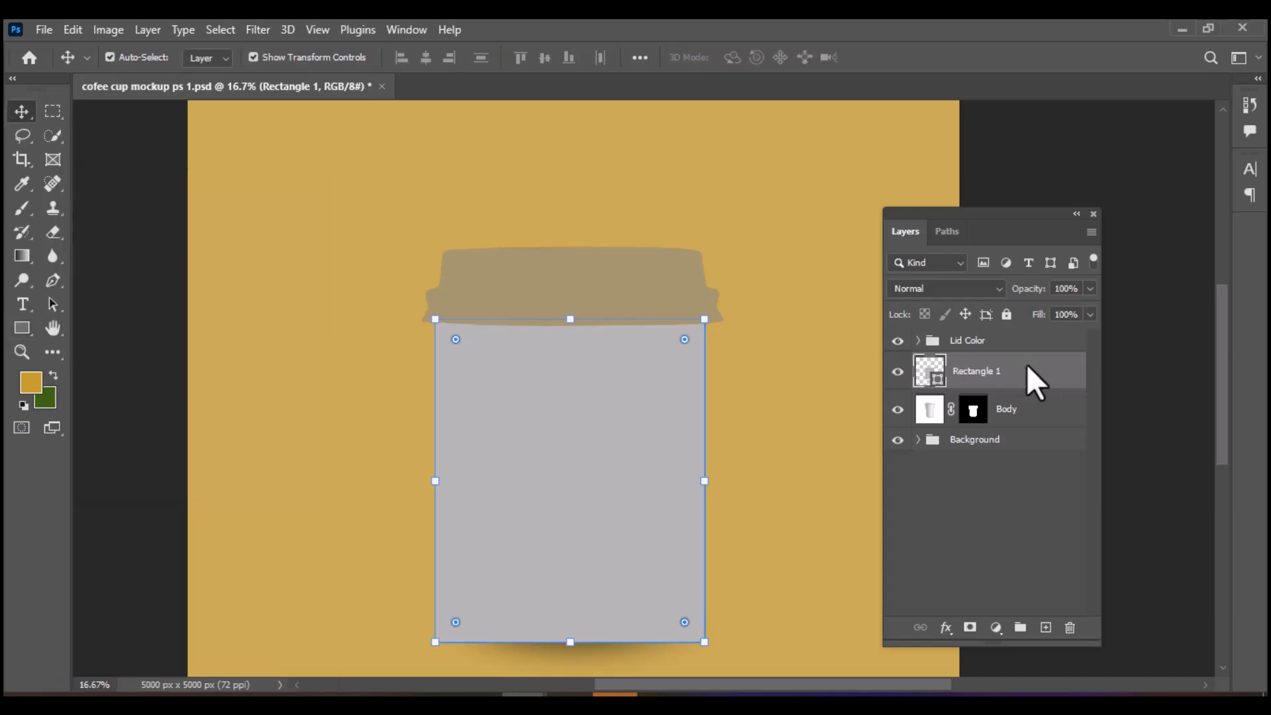
Convert the rectangle layer to a smart object and rename it "Place Design here"
right_click(1031, 380)
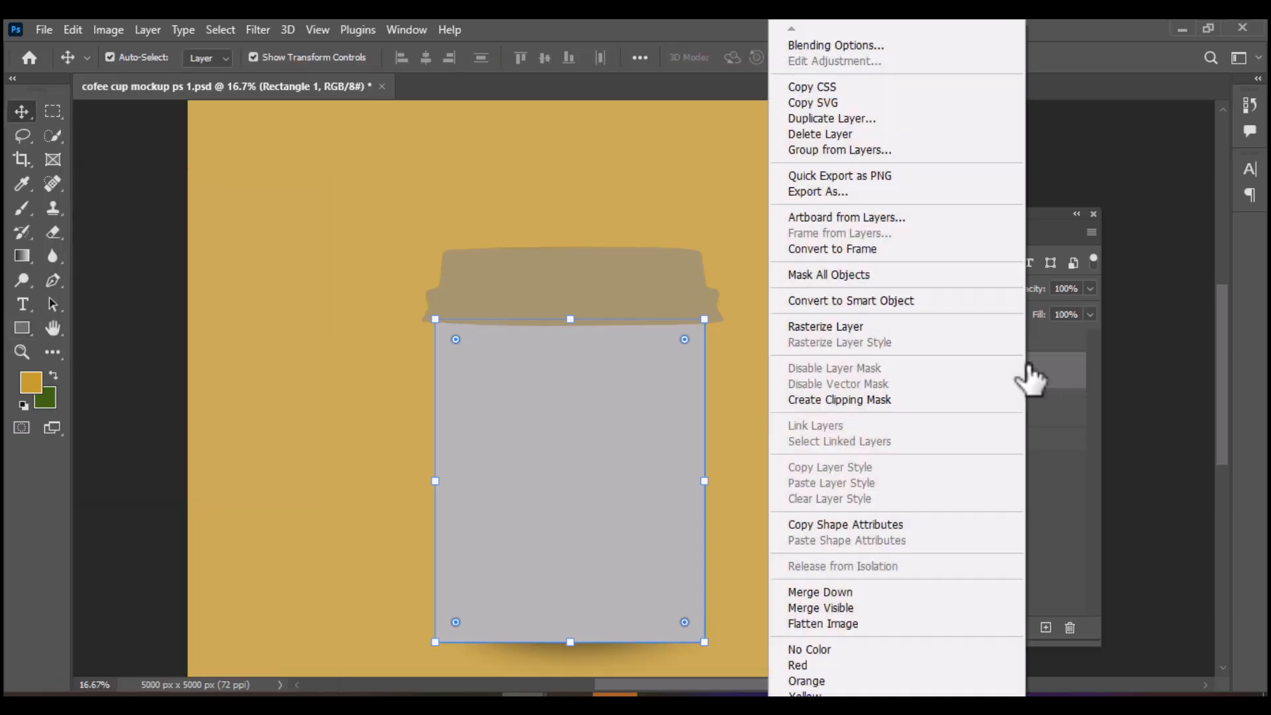
click(917, 302)
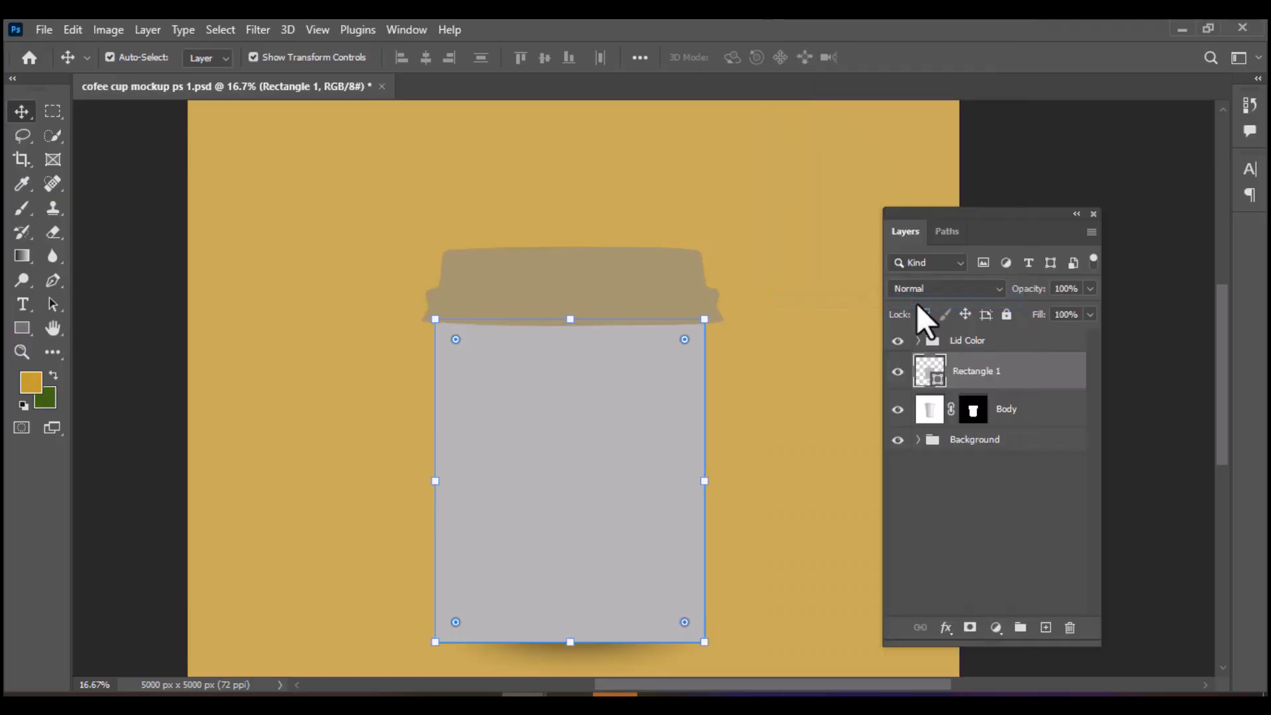
double_click(975, 373)
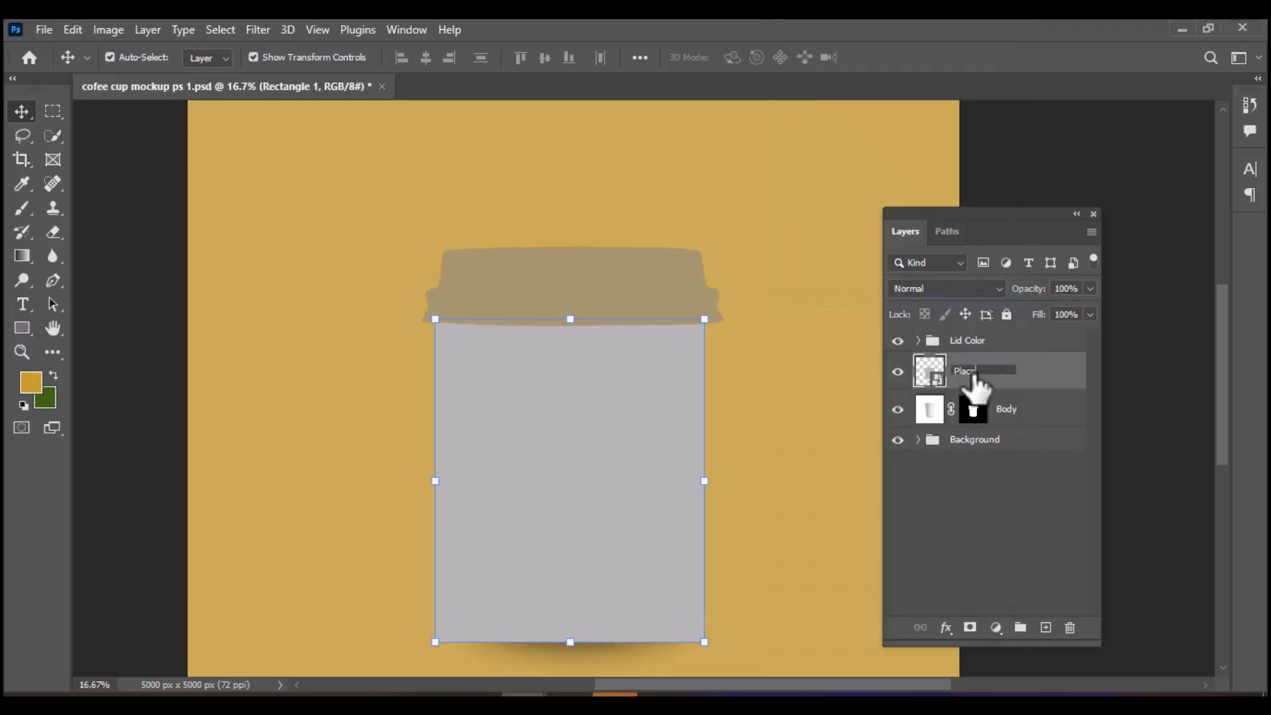
text(Place Design here)
click(980, 505)
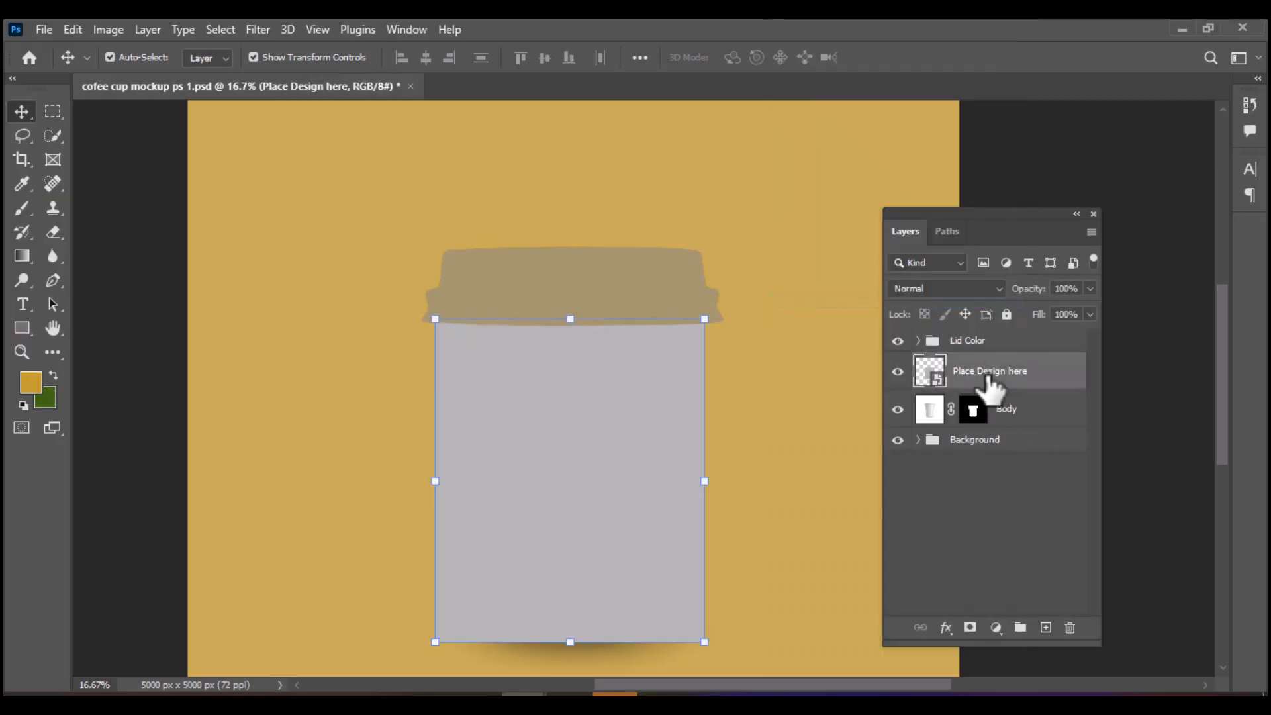
Lower the "Place Design here" layer to 51% opacity and warp its right edge to follow the cup body's right side
key(ctrl+t)
click(1090, 288)
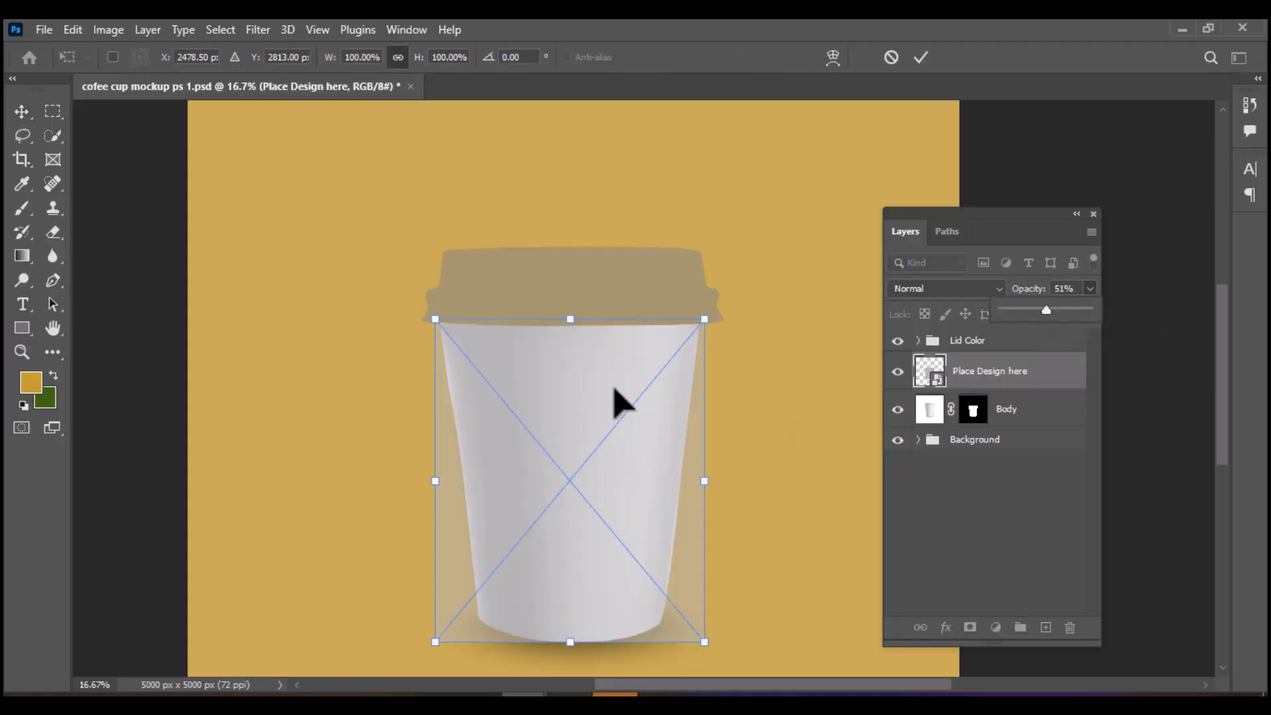
right_click(615, 389)
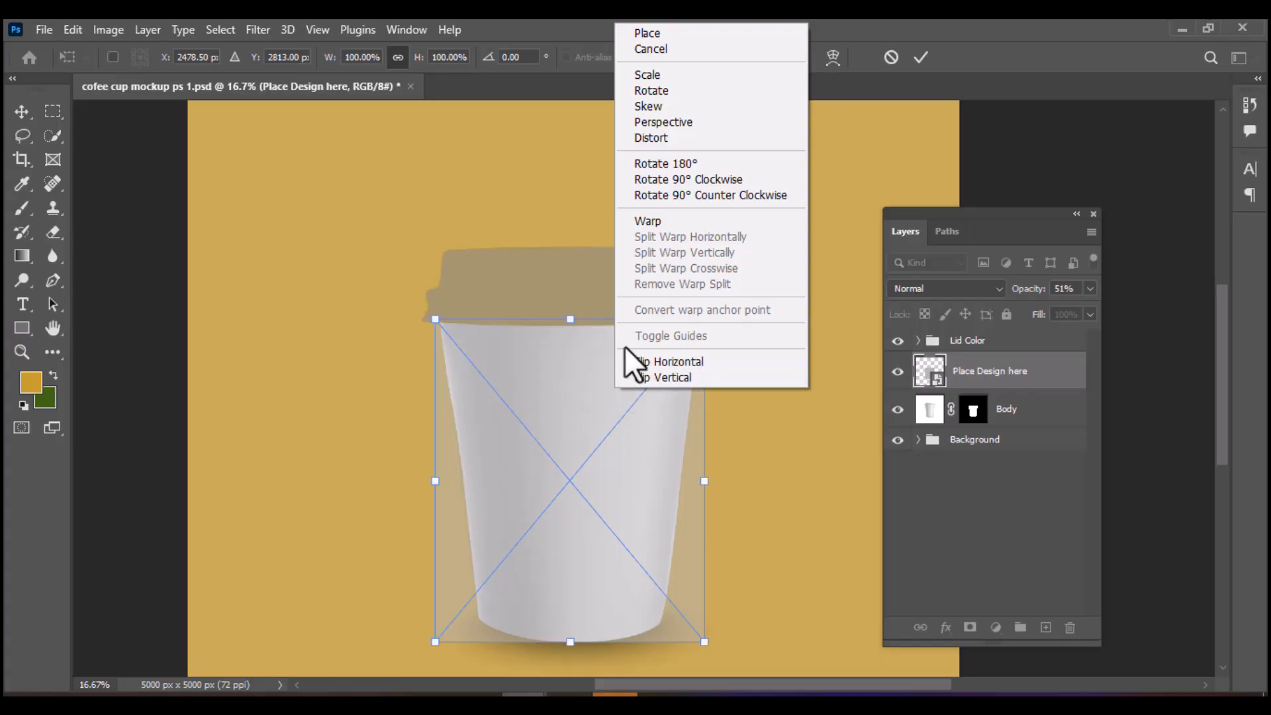
click(654, 221)
key(ctrl+plus)
drag(735, 445, 688, 447)
drag(1224, 417, 1228, 459)
mouse_move(736, 445)
mouse_down()
mouse_move(689, 445)
mouse_move(755, 440)
mouse_up()
drag(735, 606, 667, 594)
drag(754, 441, 716, 440)
drag(689, 284, 703, 291)
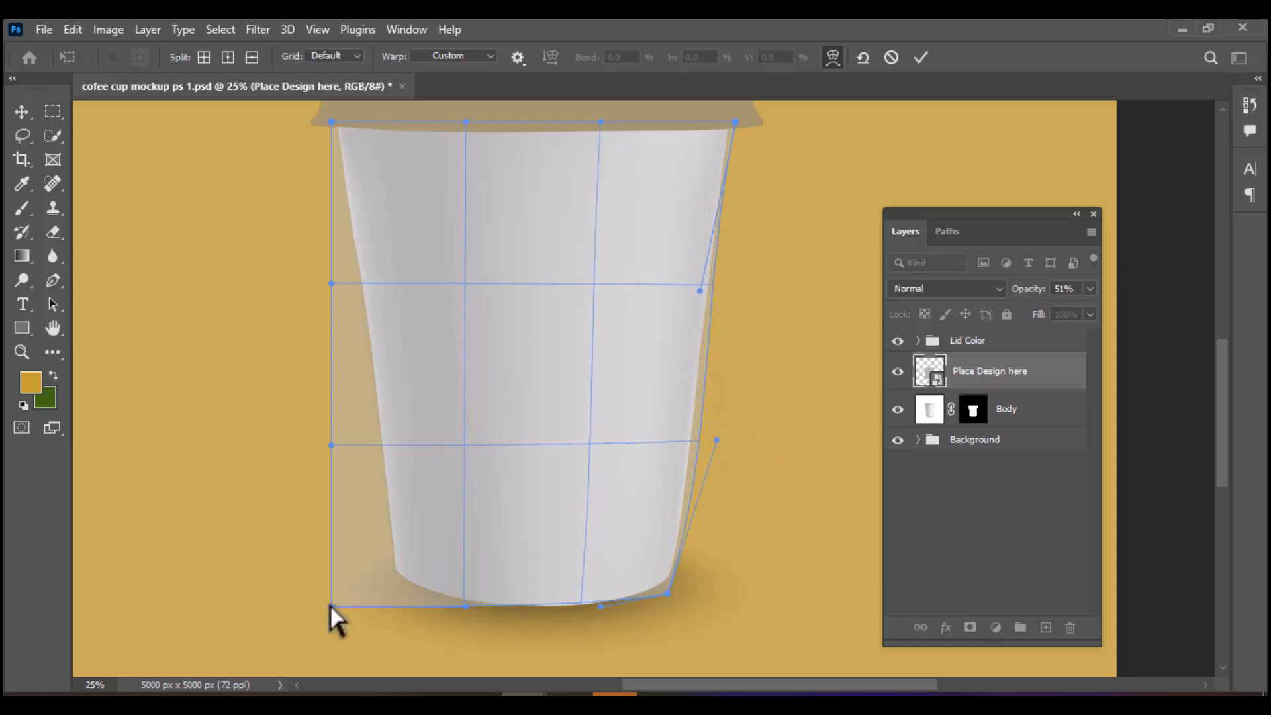
Warp the design area's bottom corners, left edge and upper-left corner to match the cup body's outline
drag(331, 606, 399, 588)
drag(601, 607, 578, 621)
drag(667, 594, 674, 584)
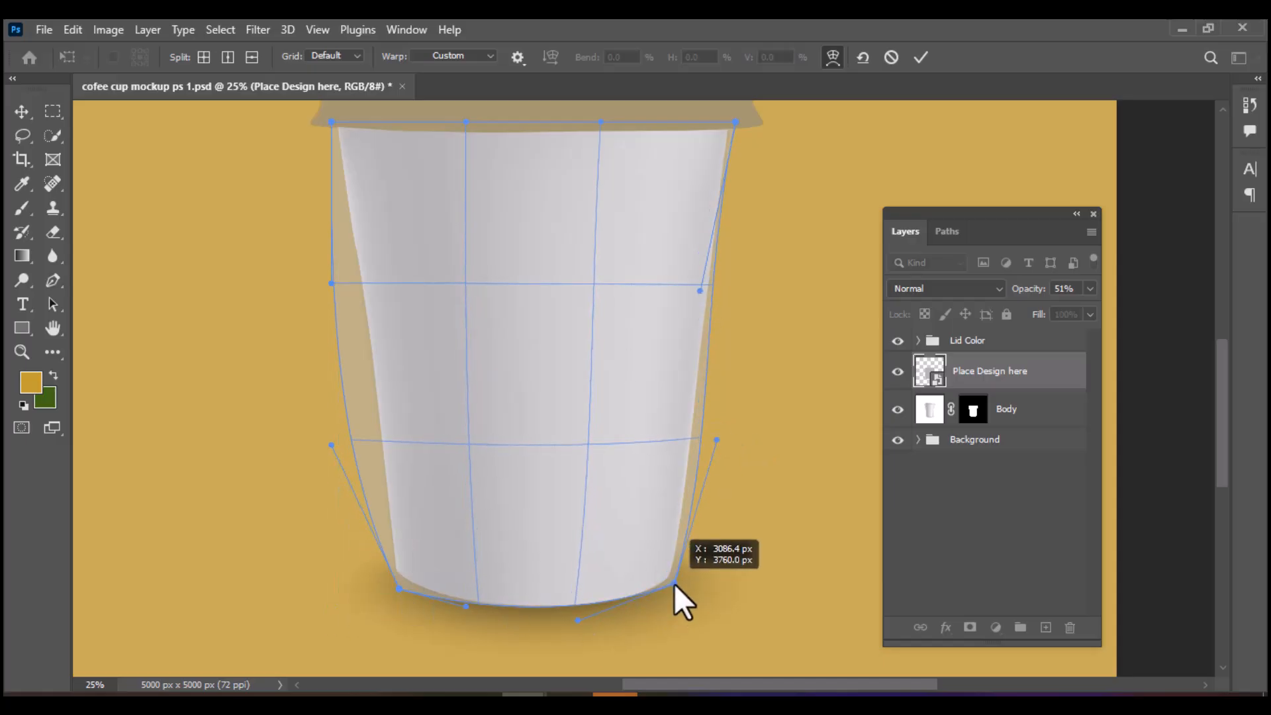
drag(332, 445, 386, 450)
drag(331, 284, 356, 293)
drag(331, 122, 336, 125)
drag(466, 122, 467, 130)
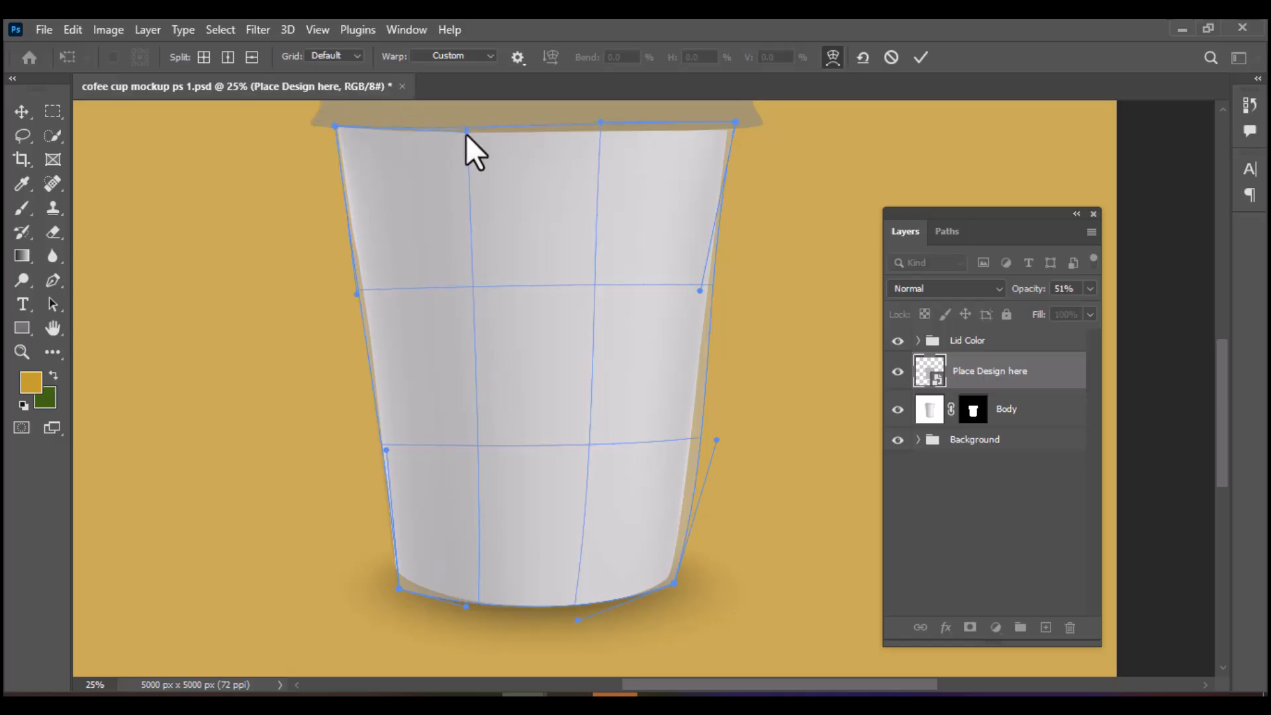
Fine-tune the warp's upper-right corner and bottom edge, apply the warp, and set the layer's opacity to 100%
drag(735, 123, 728, 128)
drag(400, 587, 397, 580)
drag(578, 622, 572, 627)
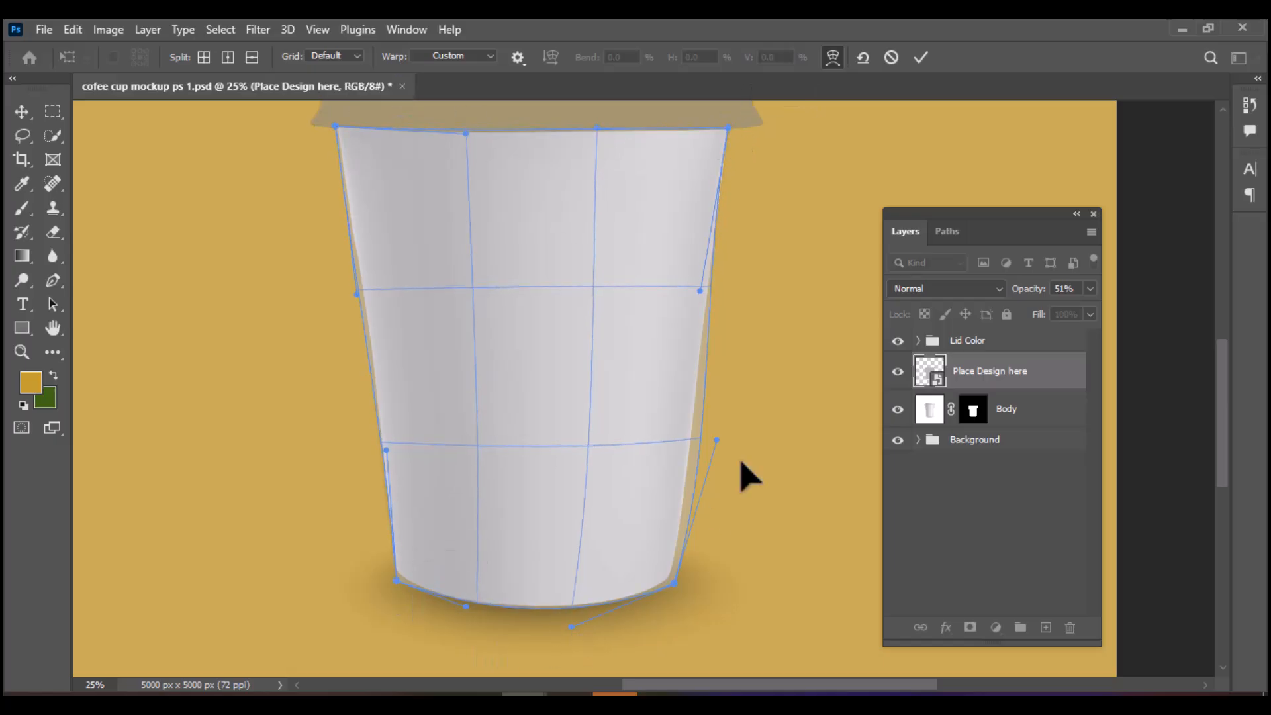
click(921, 57)
drag(1090, 288, 1155, 336)
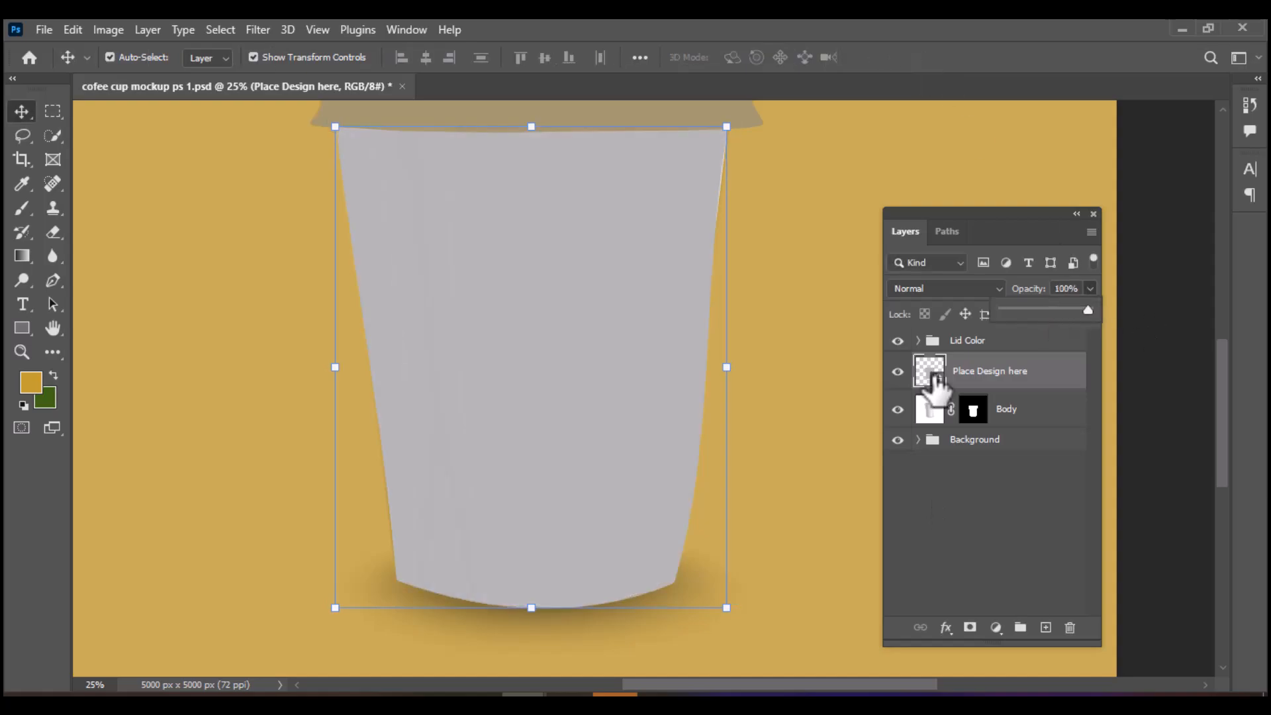
Open the "Place Design here" smart object's contents and embed coffee.png, scaled up to cover the whole canvas
double_click(936, 377)
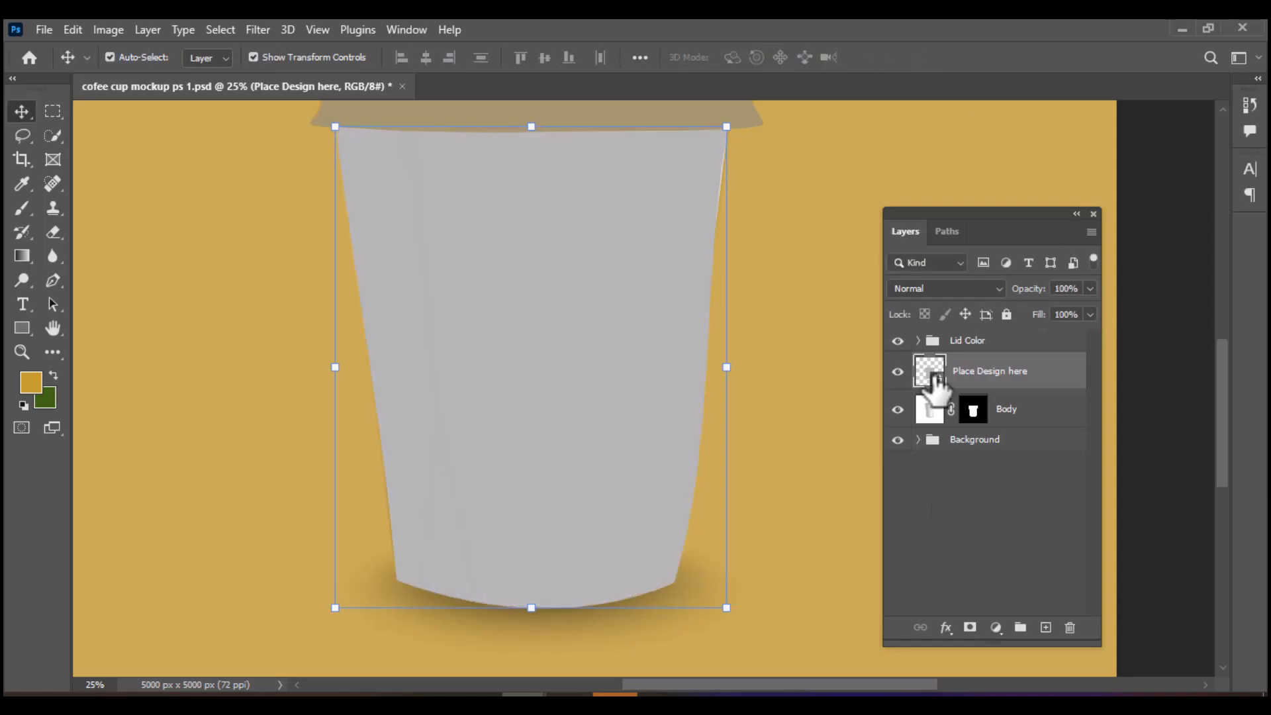
click(45, 31)
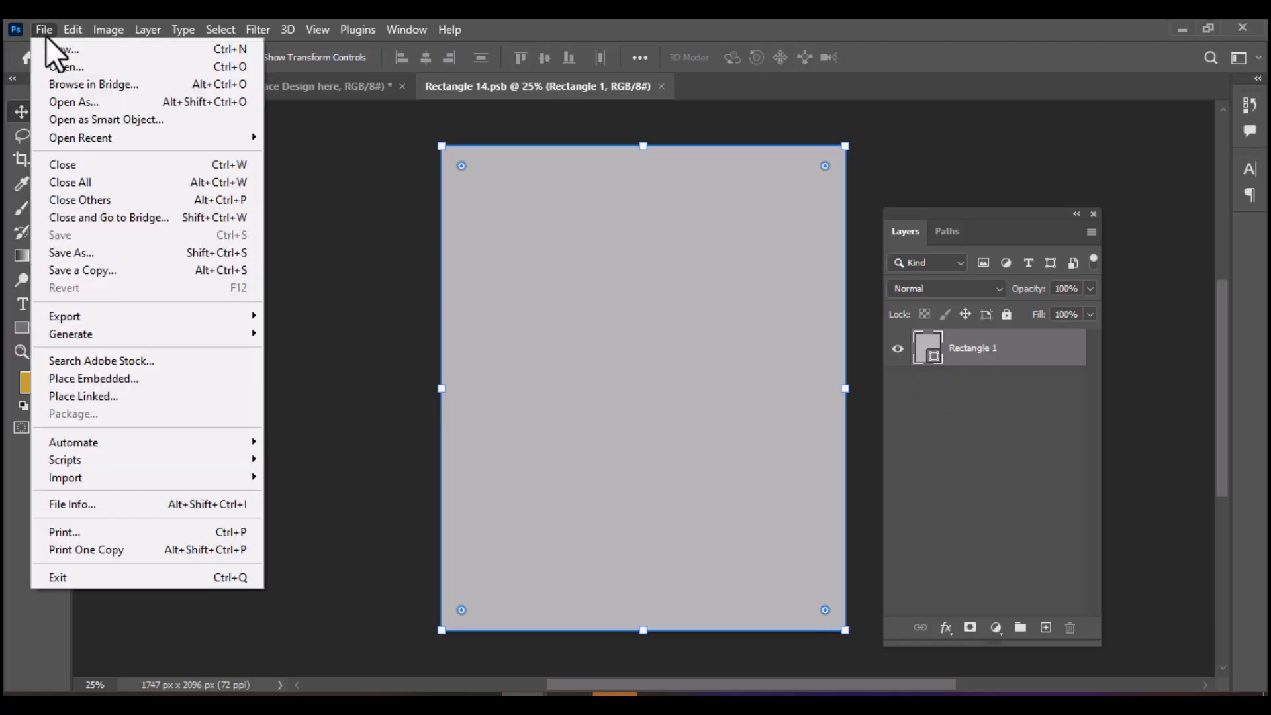
click(157, 381)
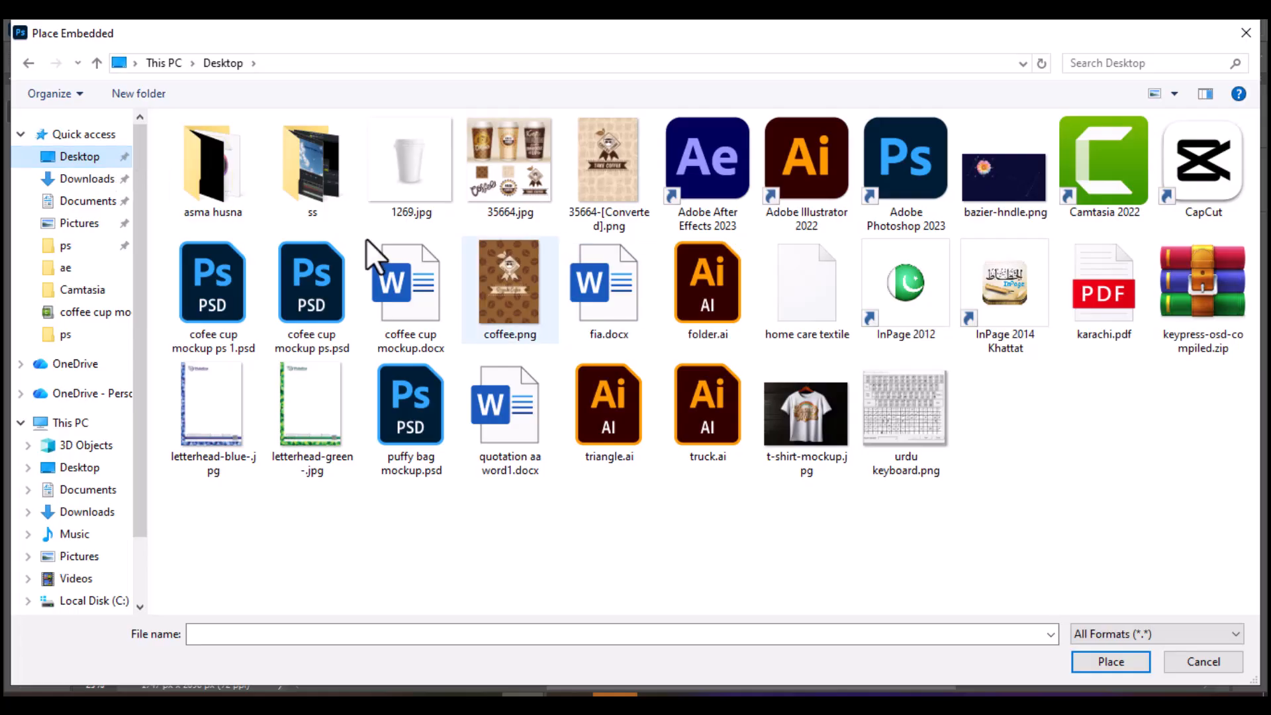
double_click(520, 292)
drag(817, 145, 854, 106)
drag(472, 630, 426, 671)
click(921, 56)
Save the smart object's contents and close its document to update the cup design
key(ctrl+s)
key(ctrl+w)
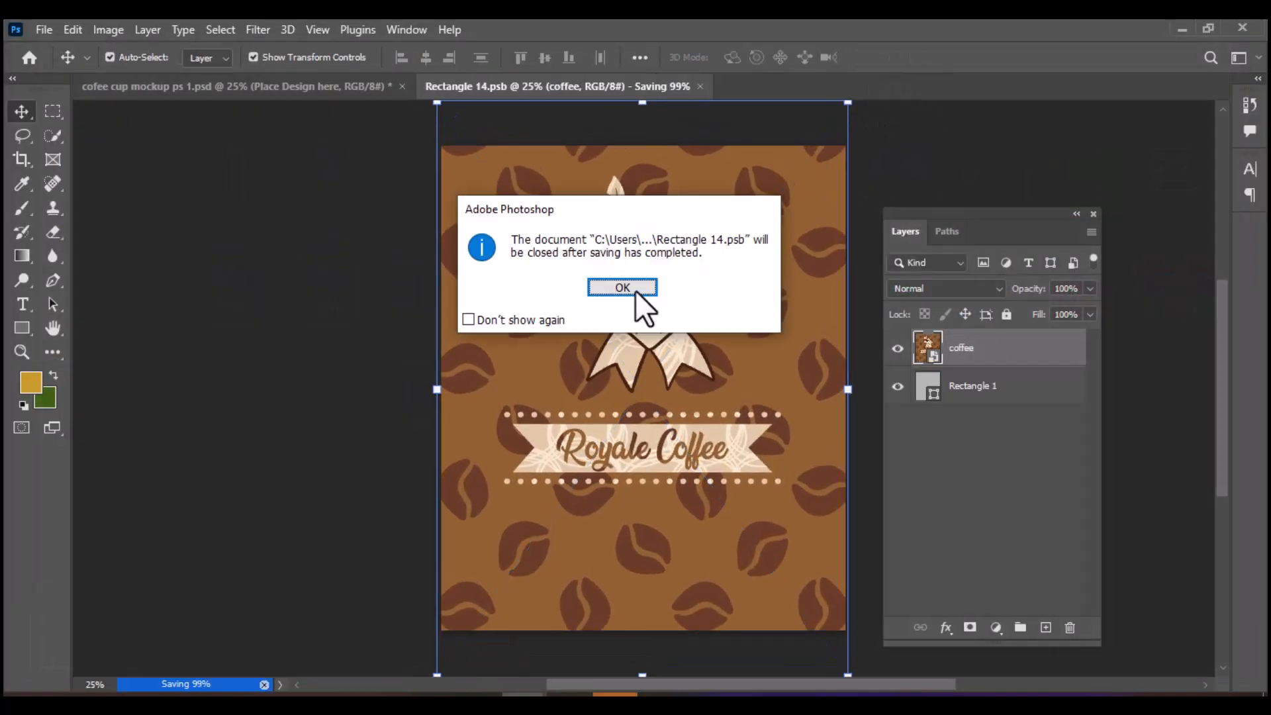
click(634, 290)
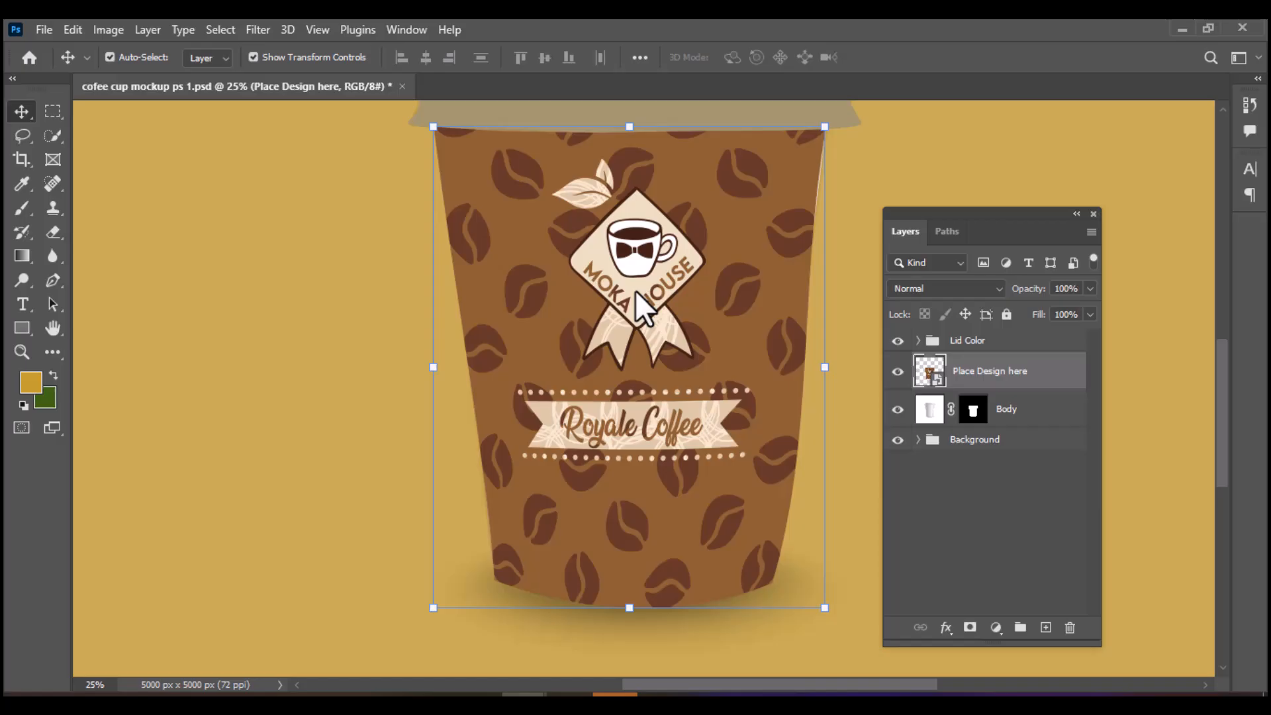
Clip the "Place Design here" layer to the Body layer and set its blend mode to Linear Burn
key(ctrl+minus)
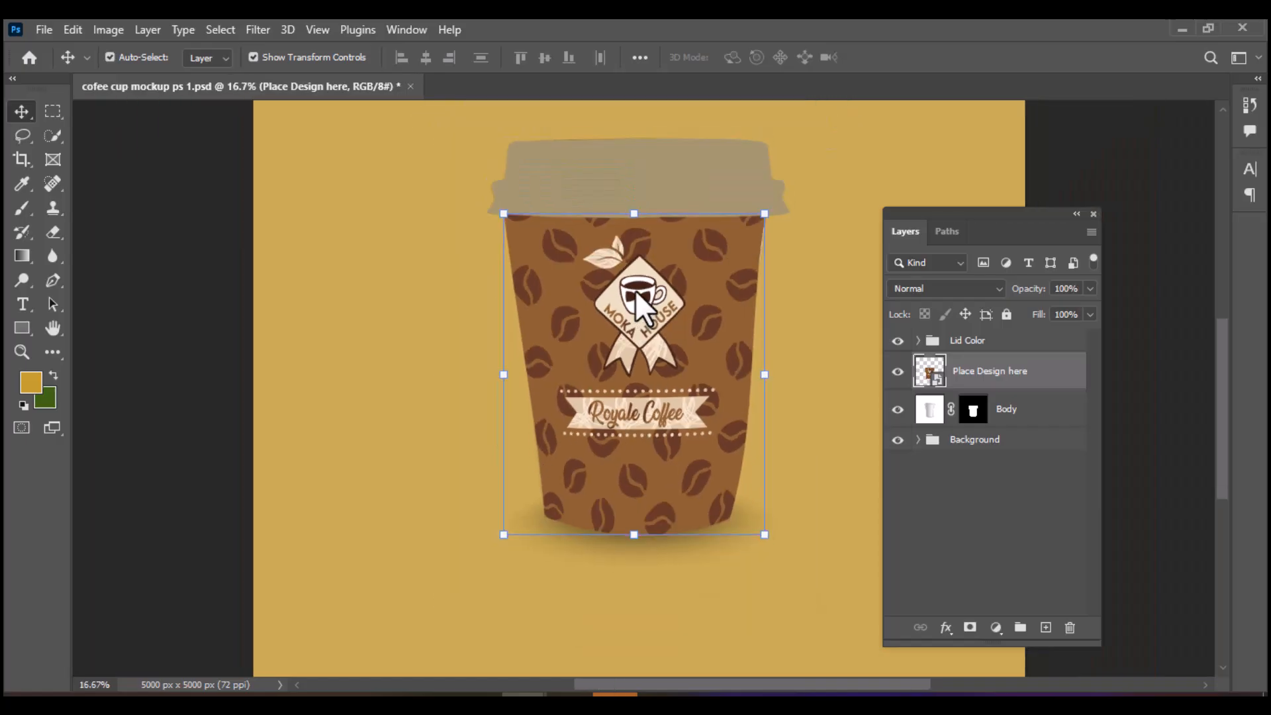
drag(634, 290, 634, 372)
right_click(968, 368)
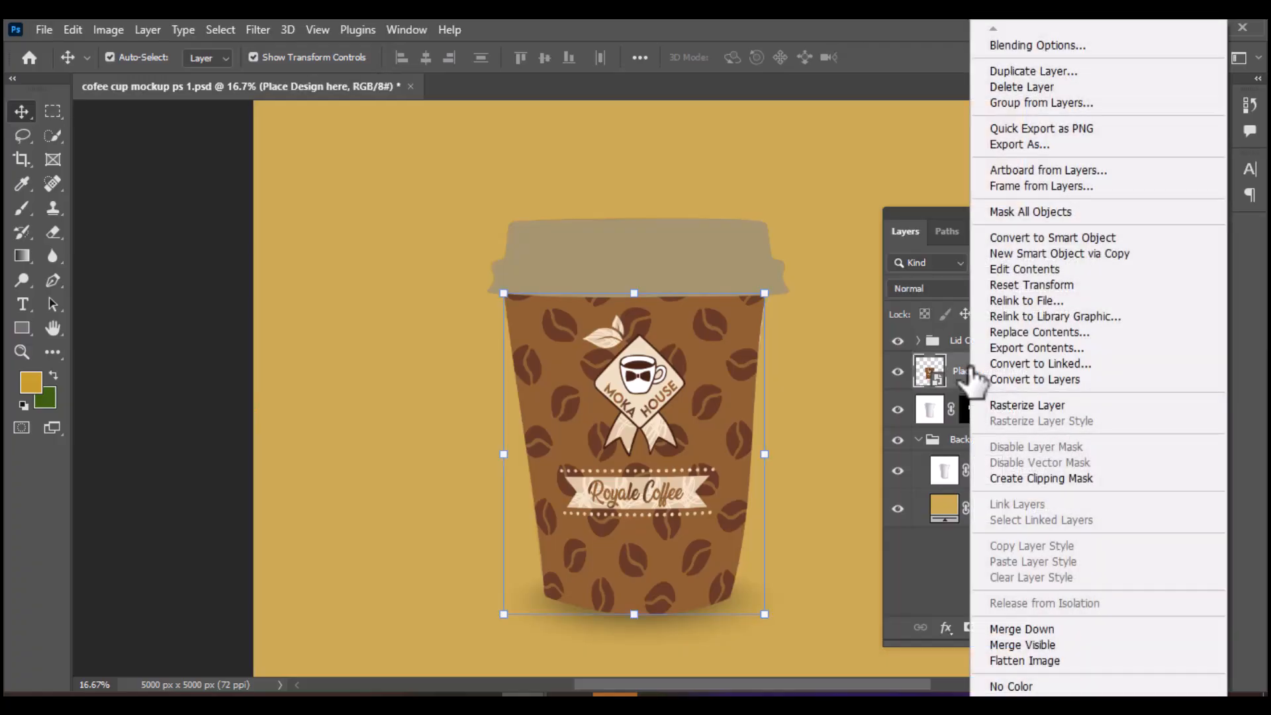
click(1020, 479)
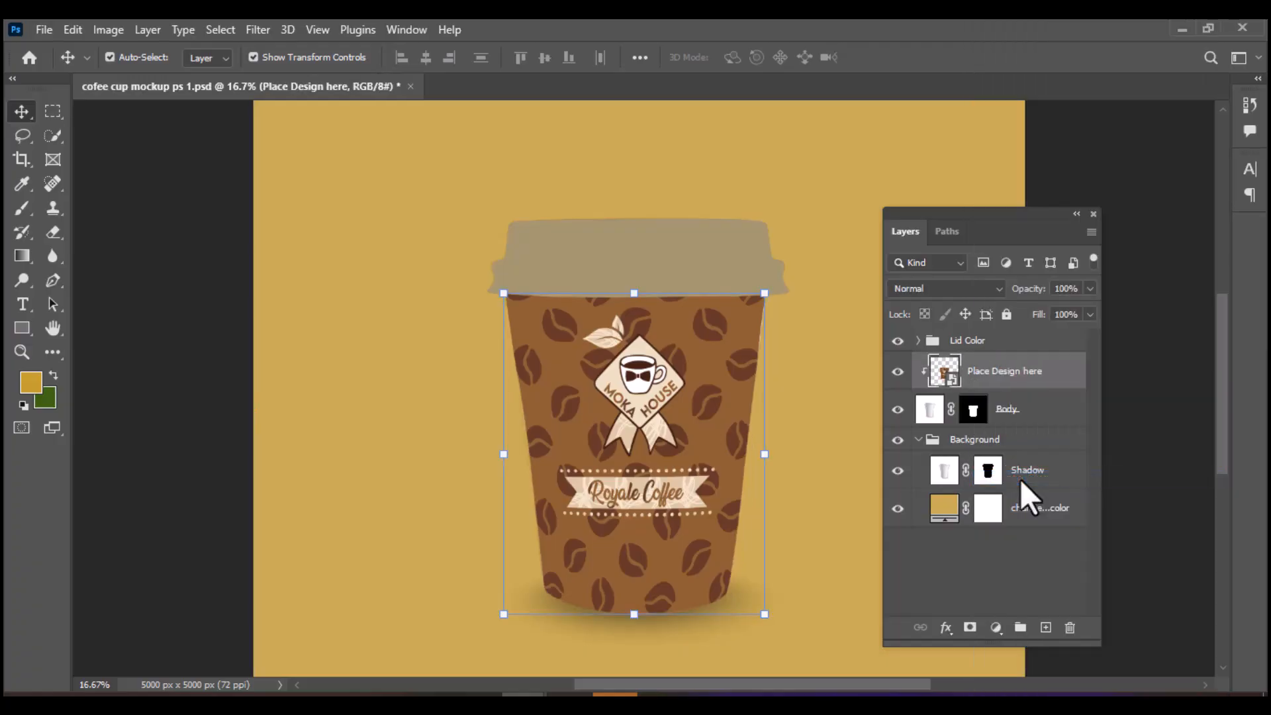
click(974, 290)
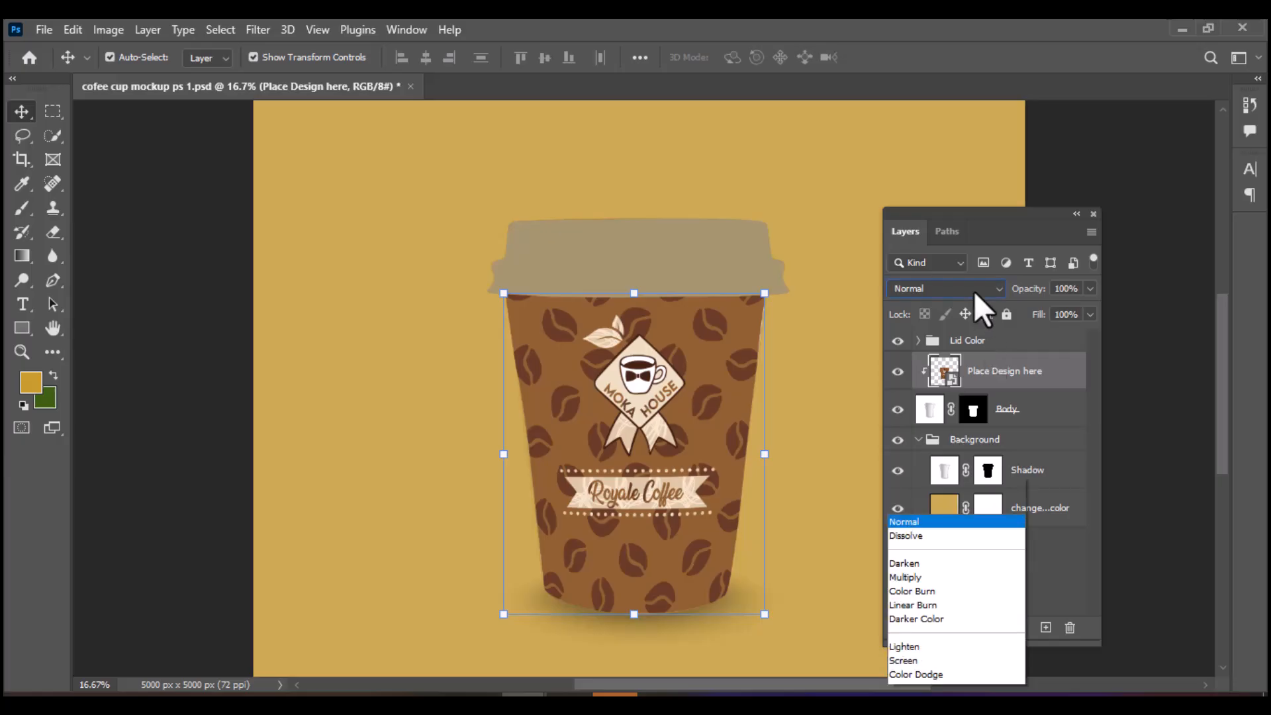
click(950, 327)
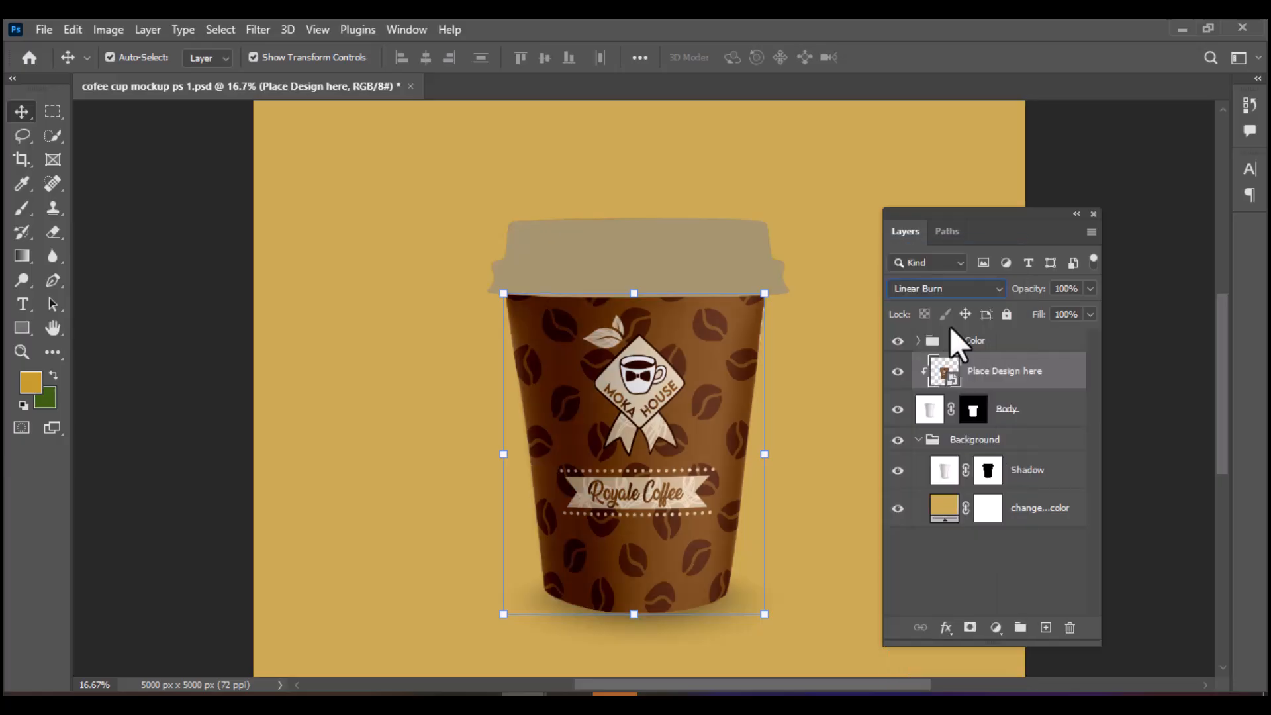
Group the "Place Design here" and Body layers as "Body Design", and collapse the Background group
shift+click(1037, 407)
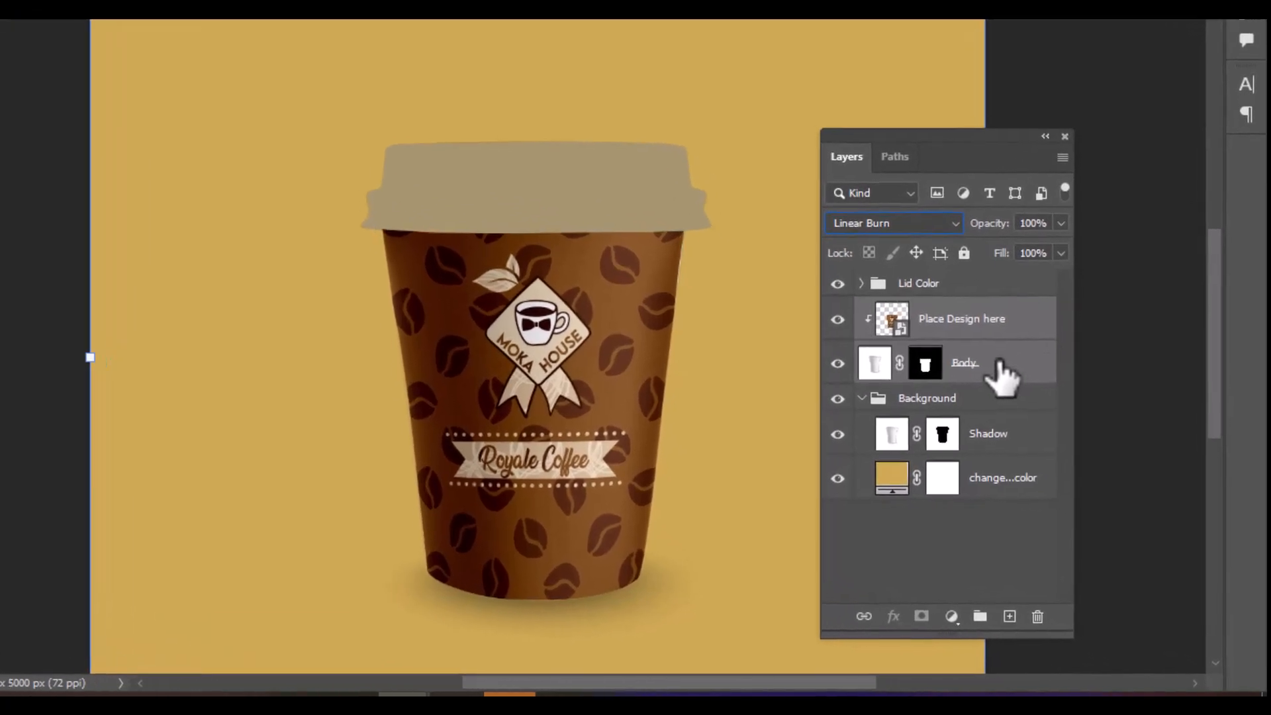
key(ctrl+g)
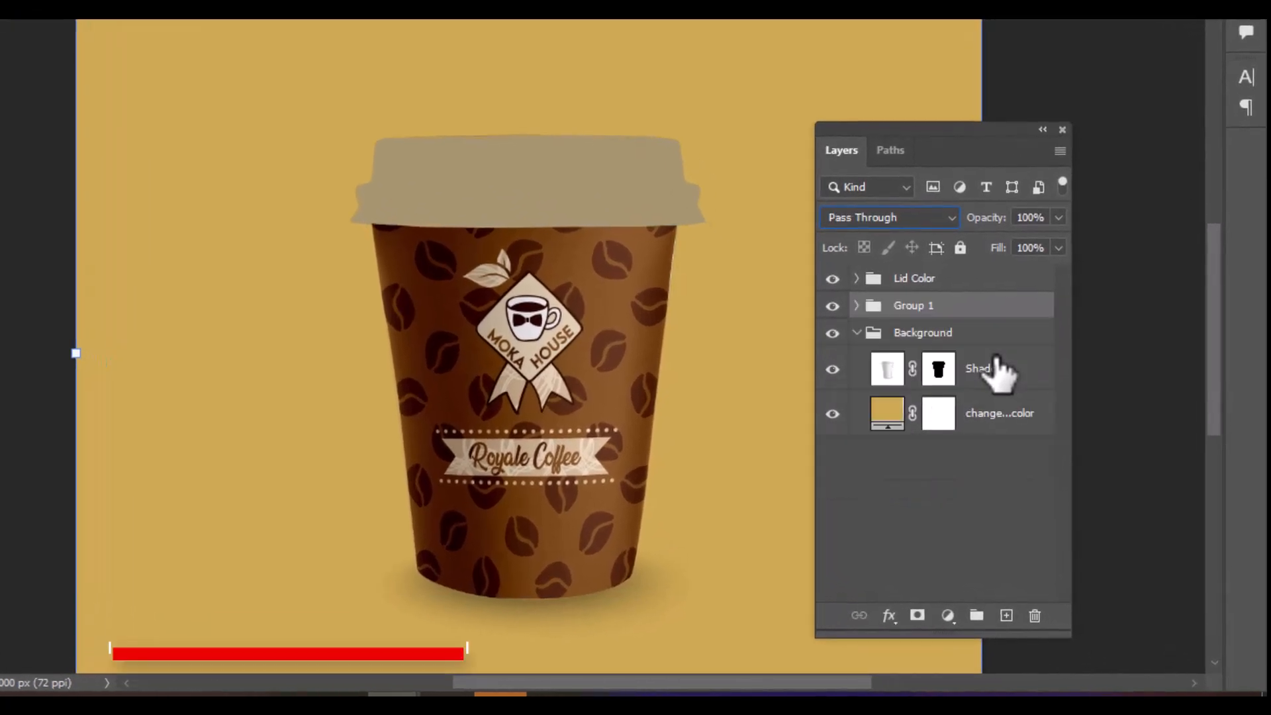
double_click(929, 312)
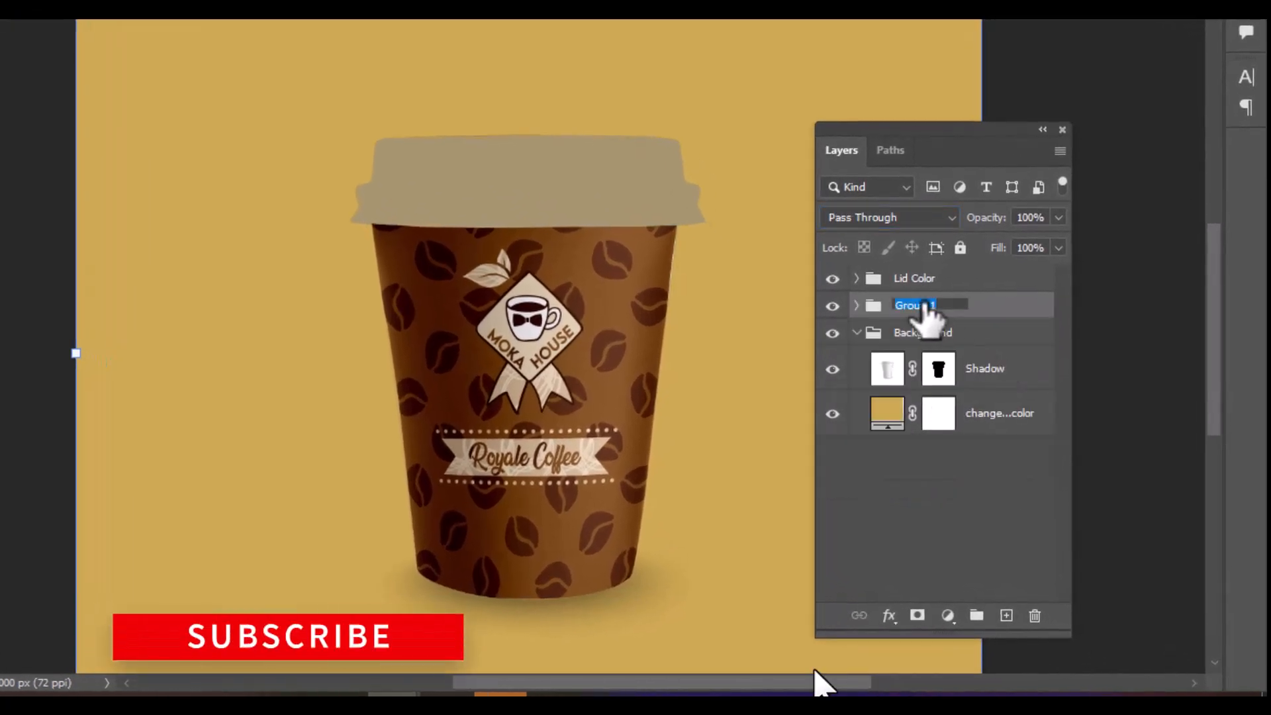
text(Bod)
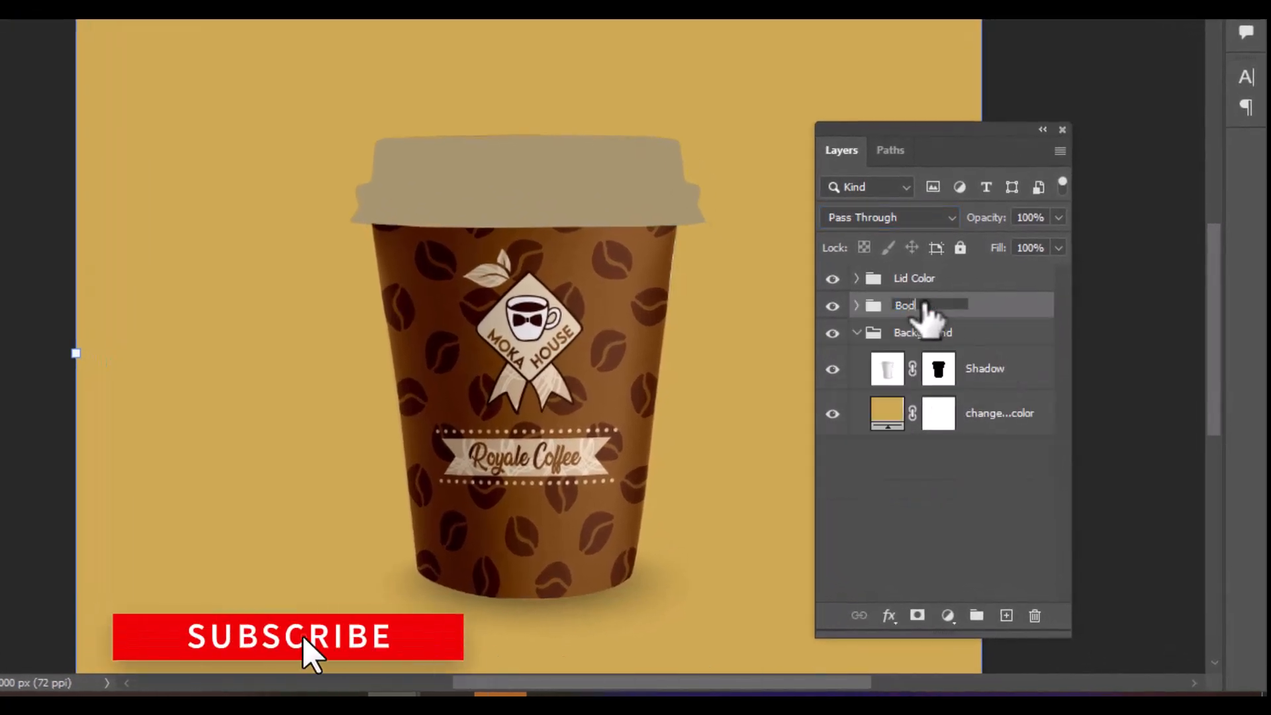
text(y Design)
key(Return)
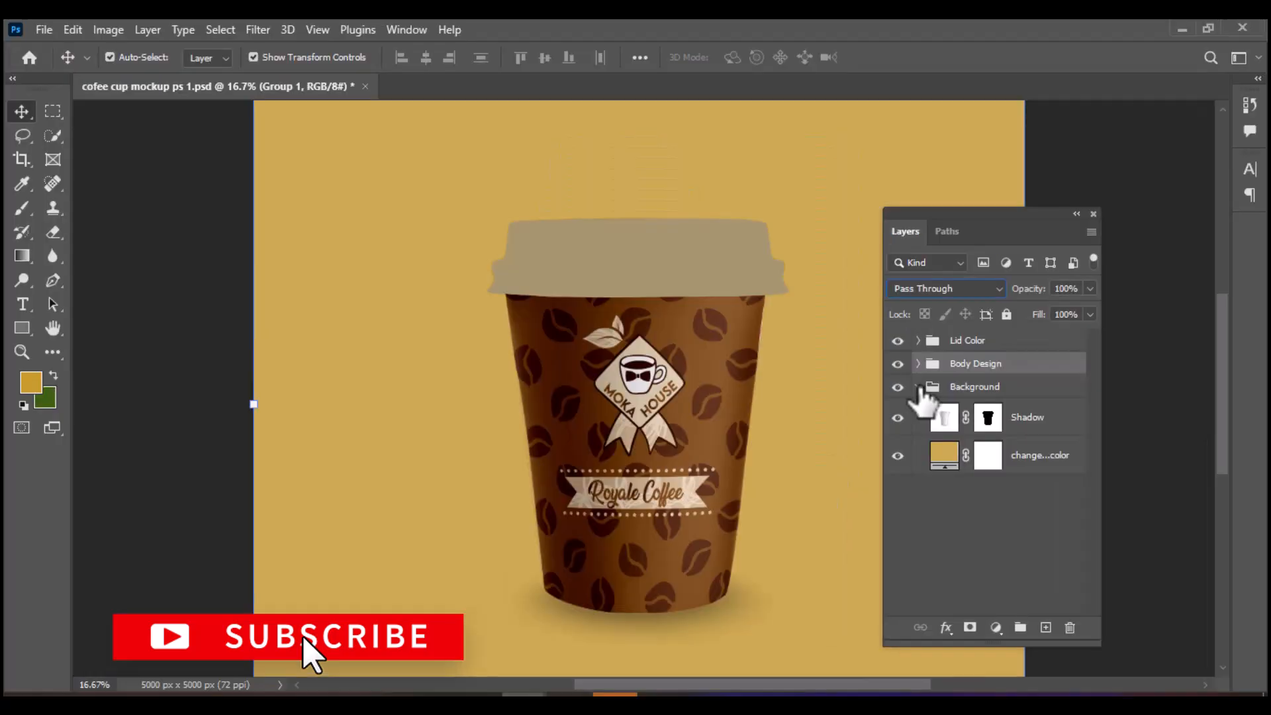
click(857, 333)
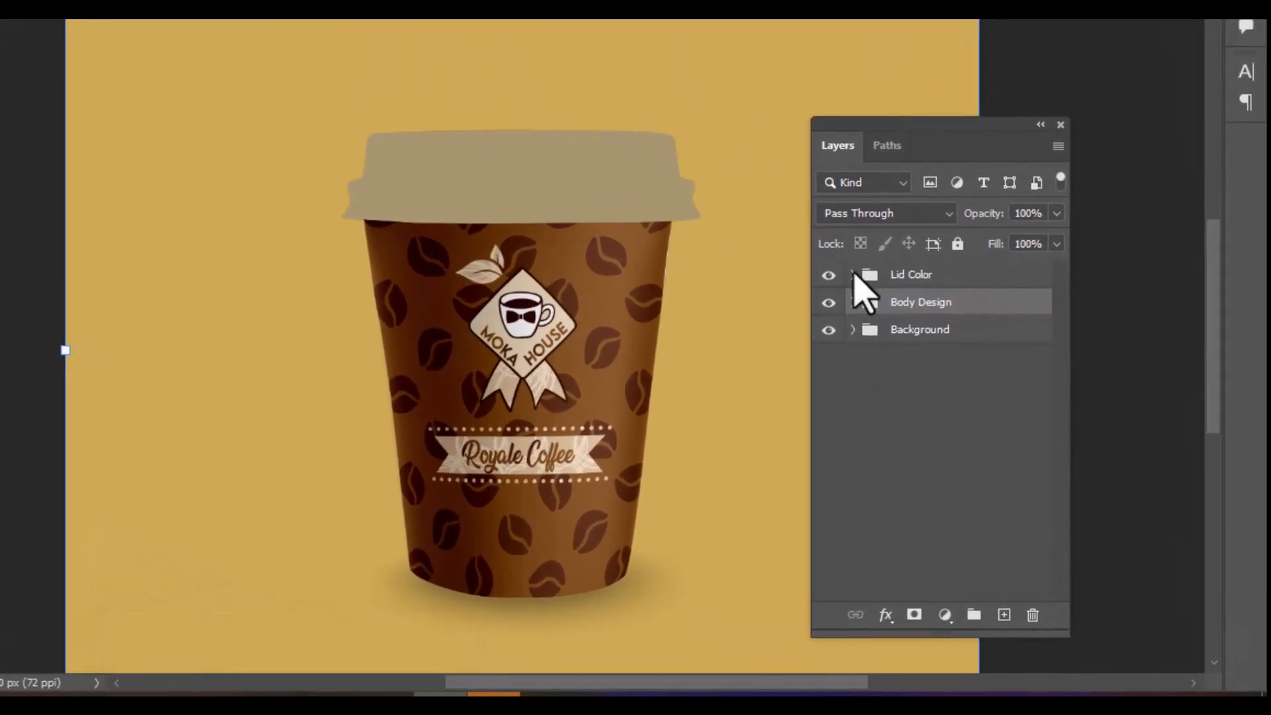
Change the lid's color fill to #bfaf92 and set its blend mode to Multiply
click(854, 274)
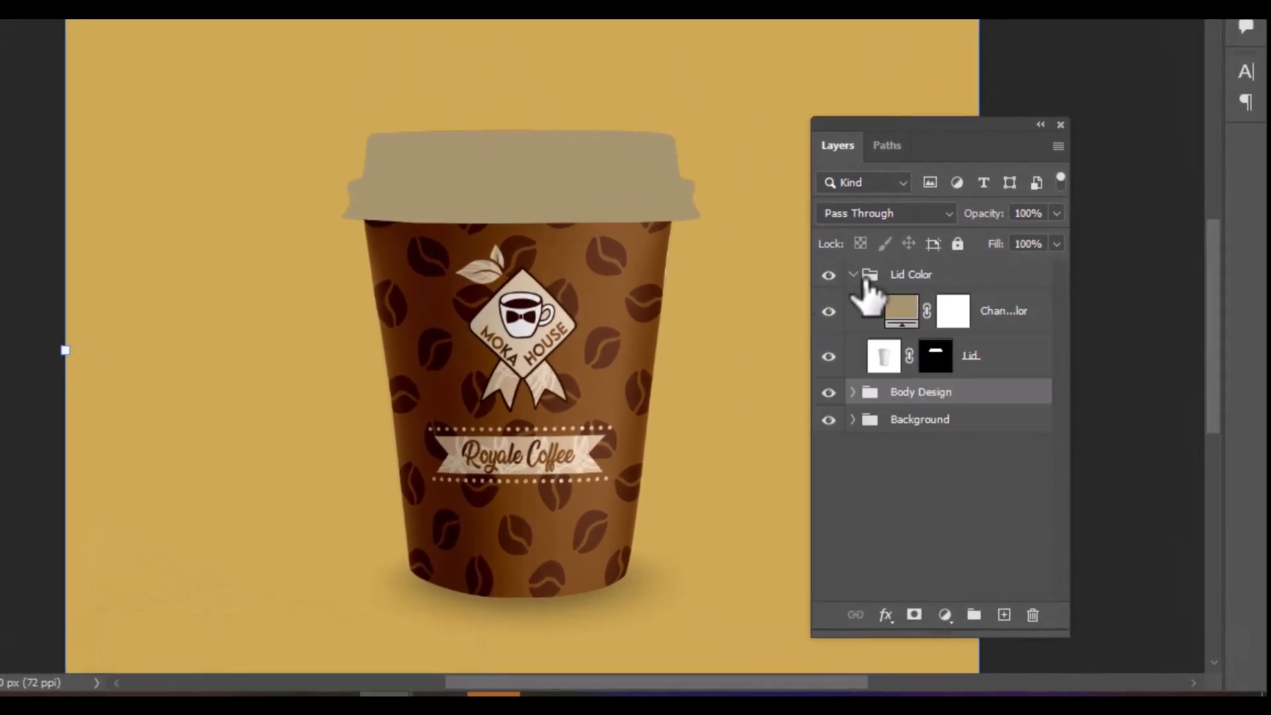
double_click(911, 316)
text(bfaf92)
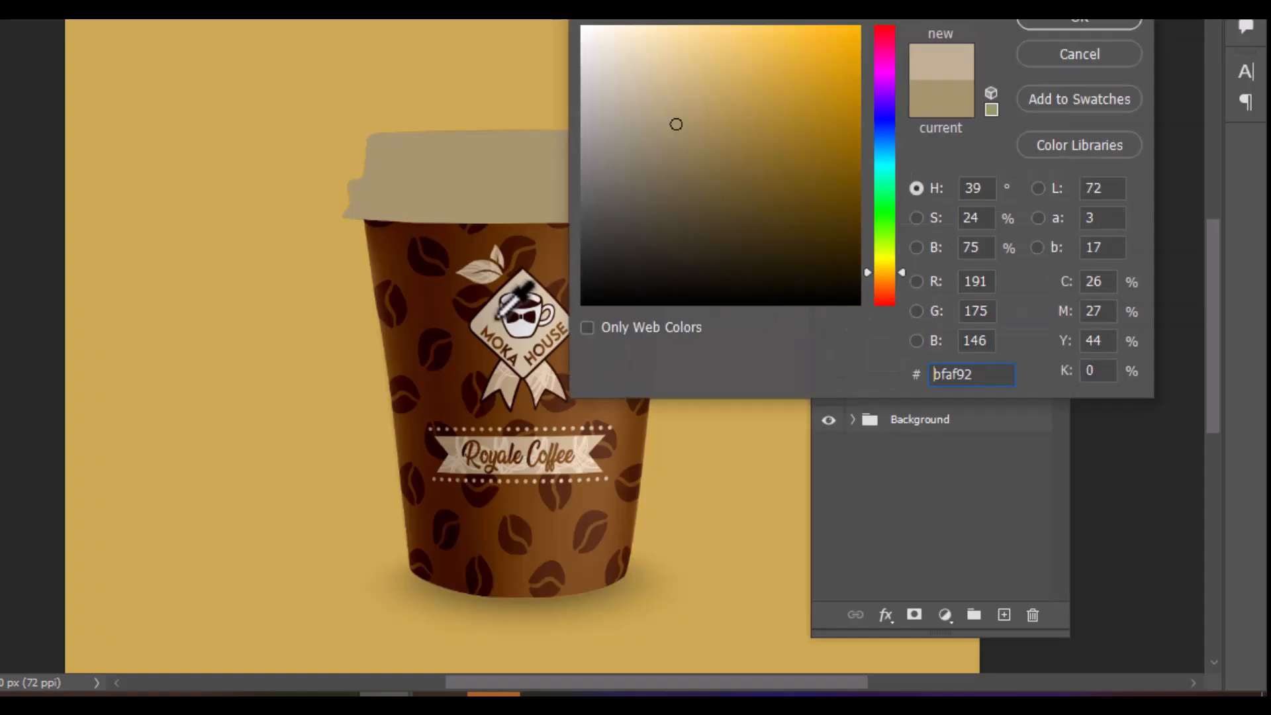
click(1071, 22)
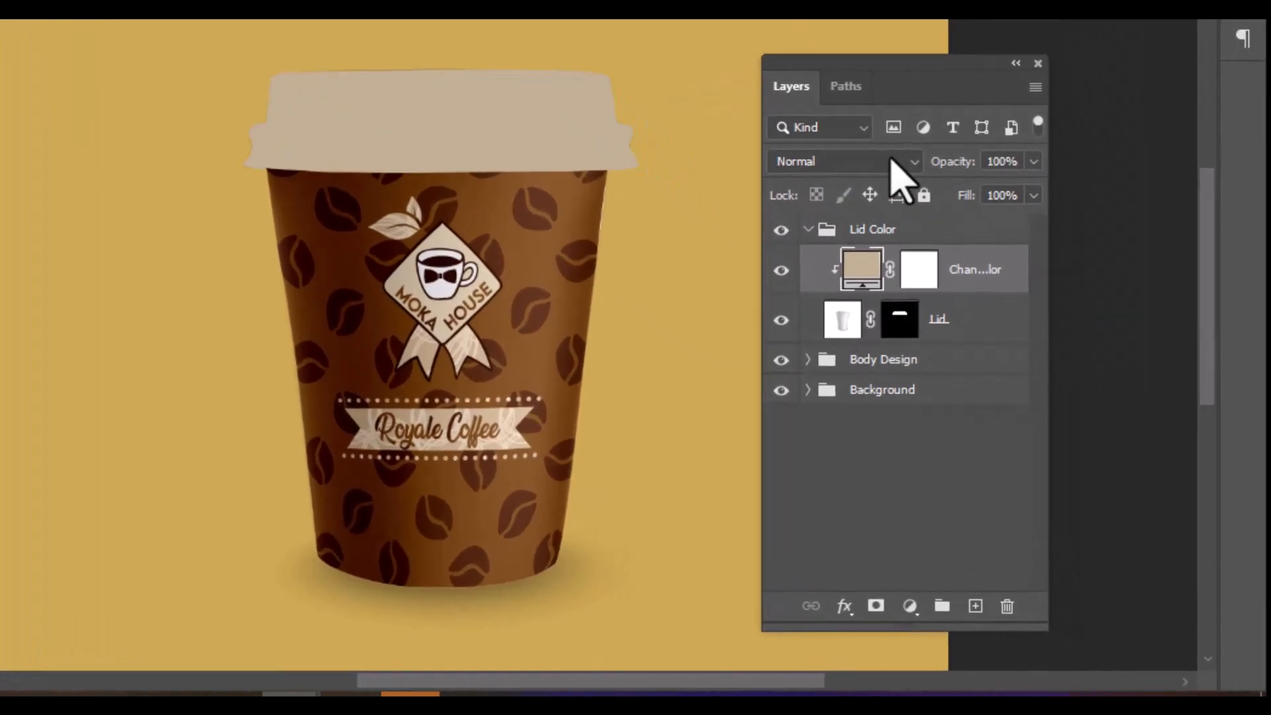
click(892, 162)
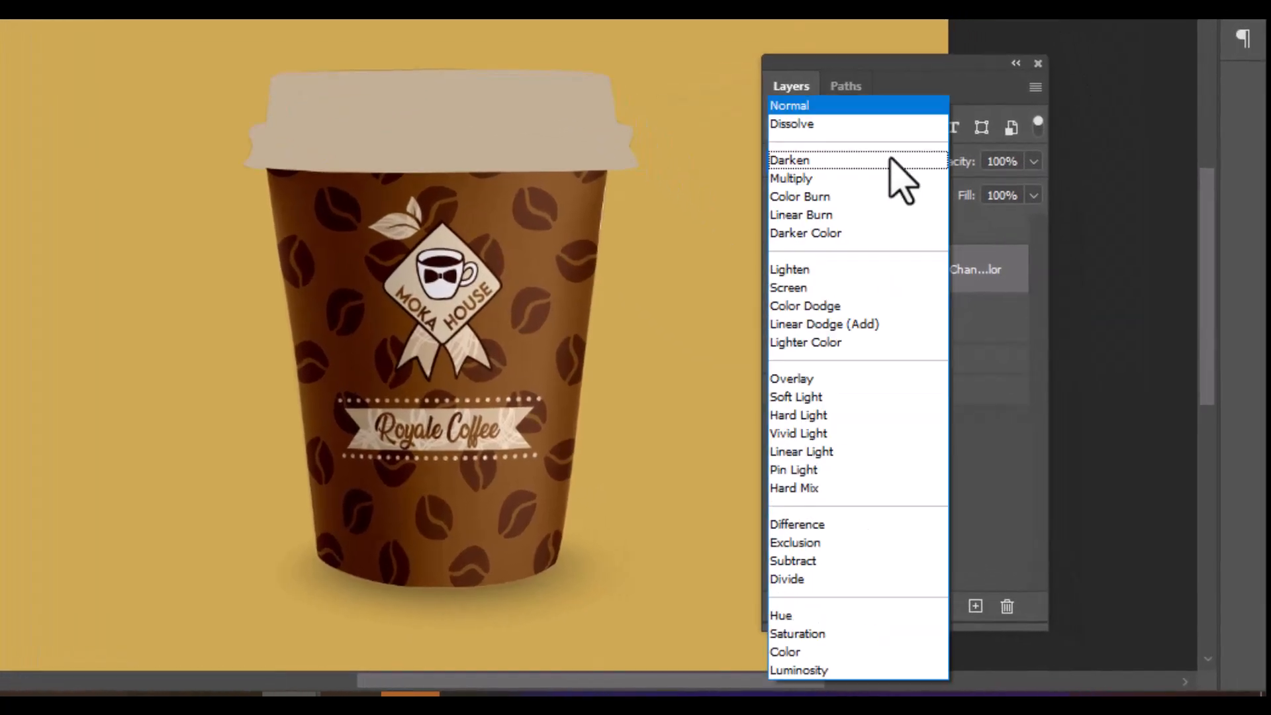
click(861, 179)
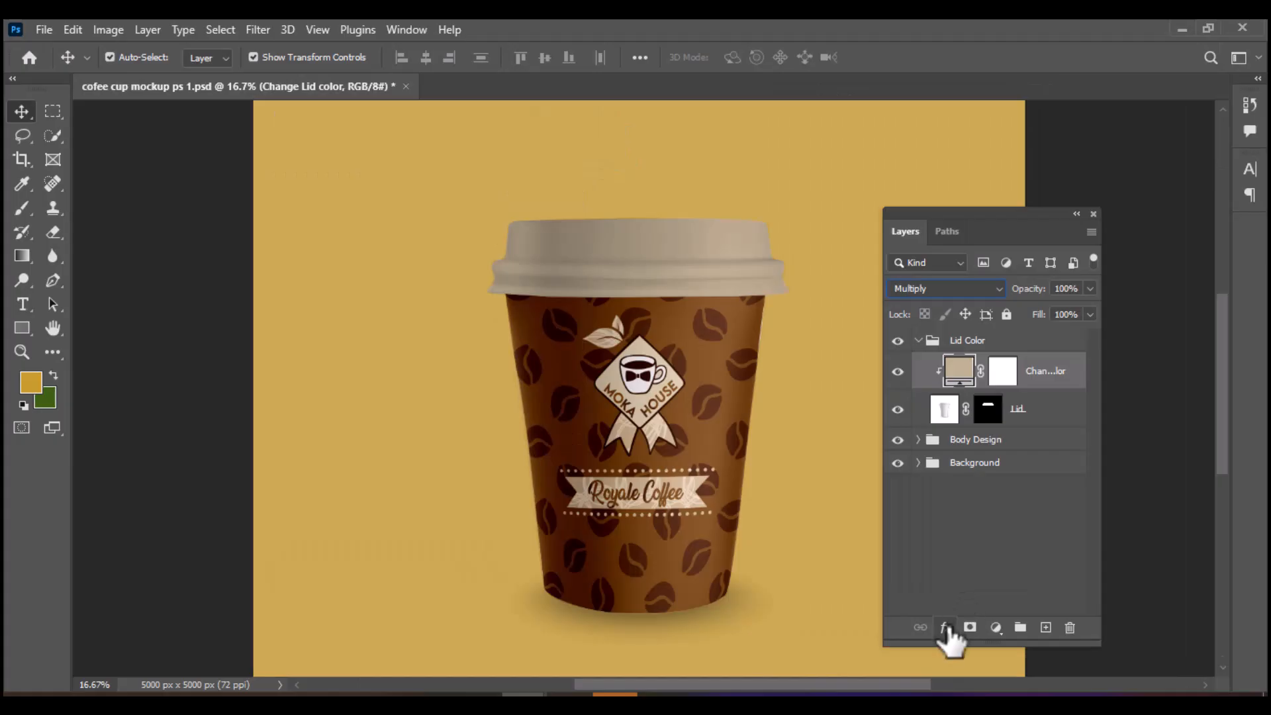
Split the Blend If underlying-layer white slider of the lid color fill to 243 / 255 to bring out highlights
click(845, 606)
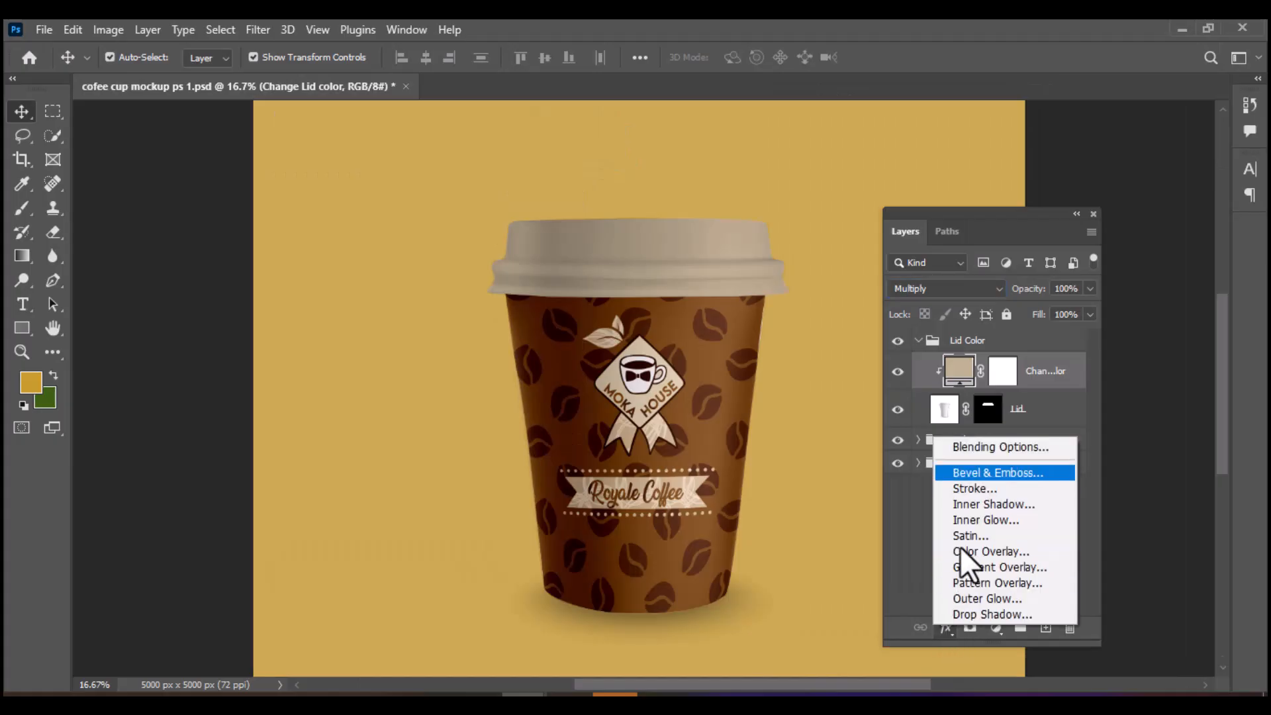
click(976, 447)
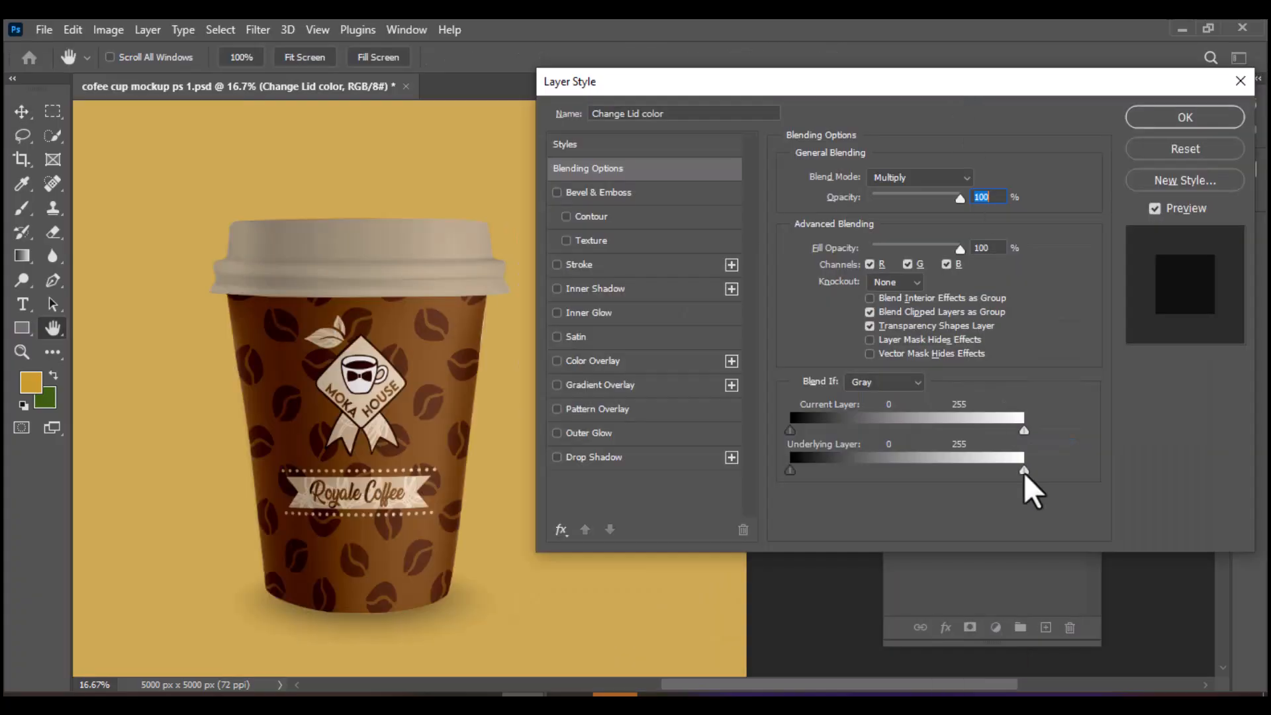
drag(1021, 471, 1011, 469)
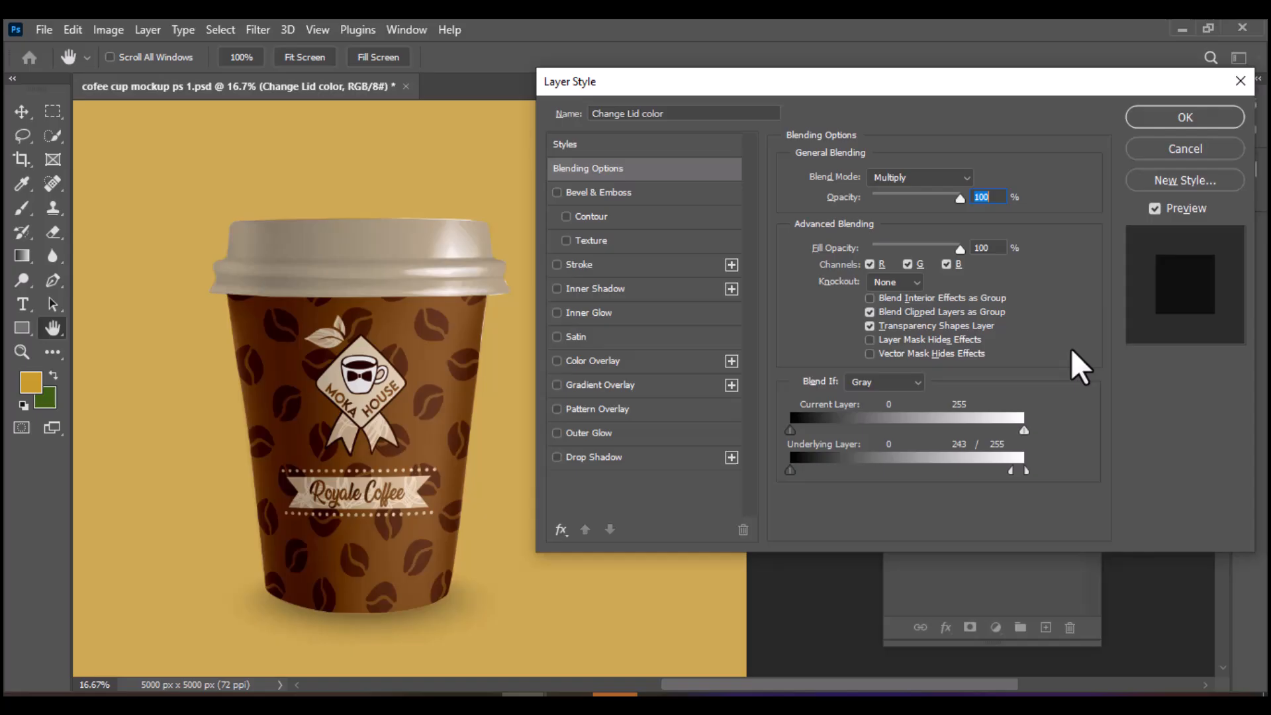
click(1185, 117)
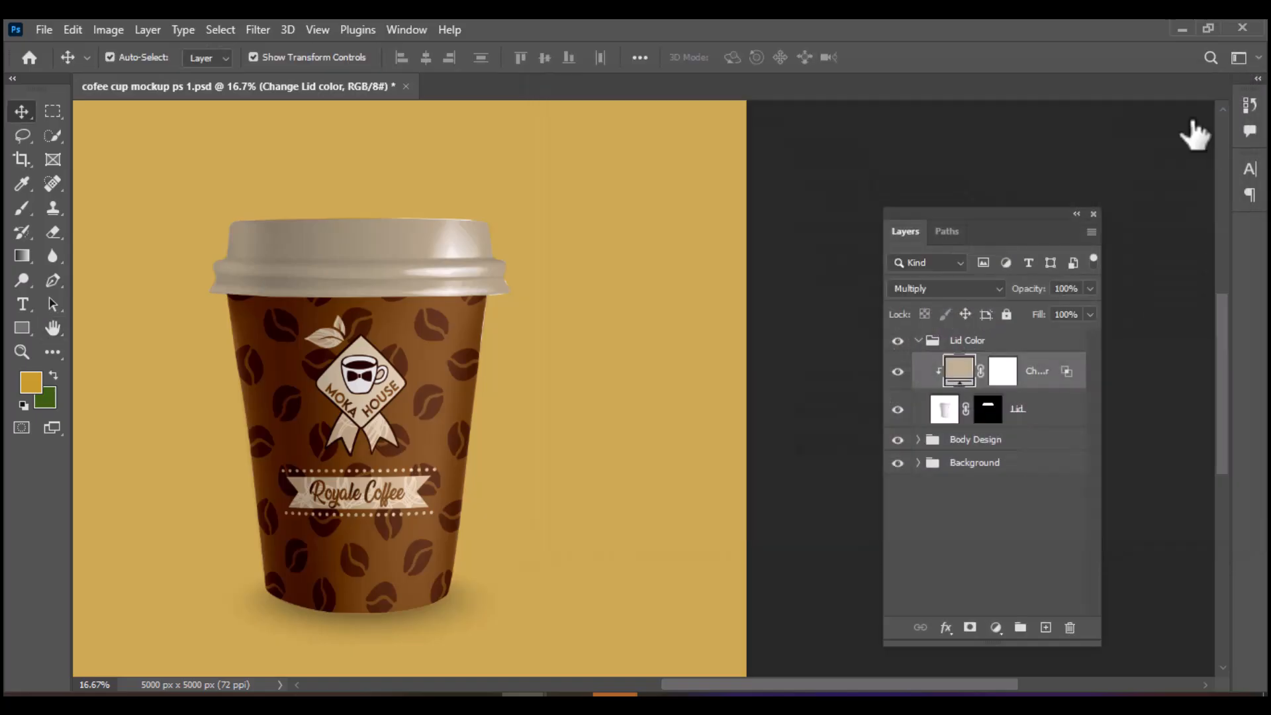
Split the Blend If underlying-layer white slider of the "Place Design here" layer to about 245 / 255
click(918, 440)
click(1048, 482)
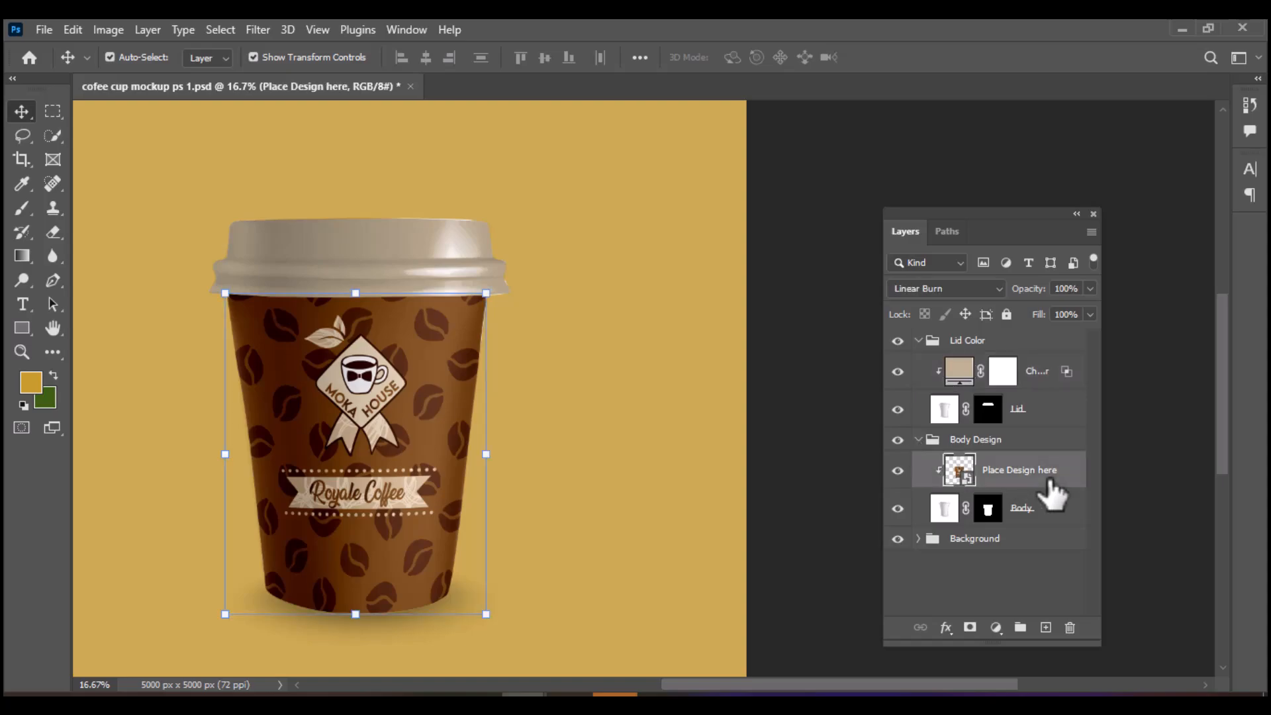
click(947, 629)
click(996, 455)
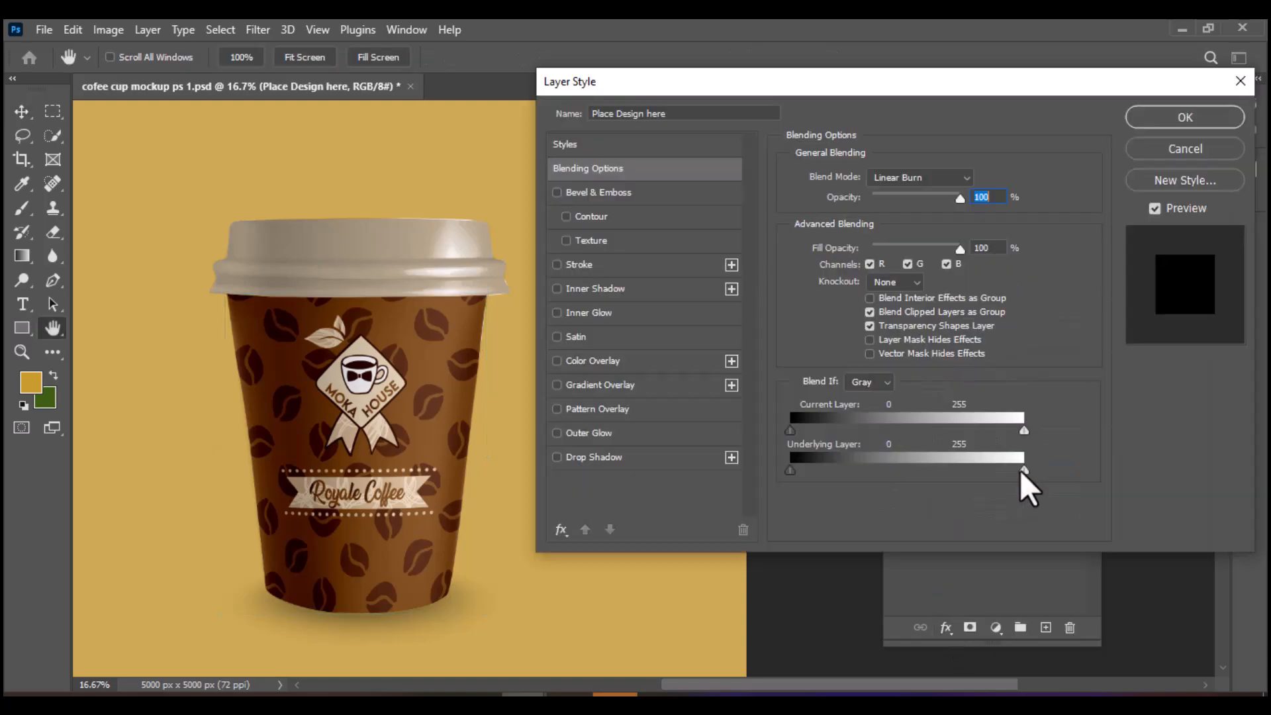
drag(1024, 471, 1016, 471)
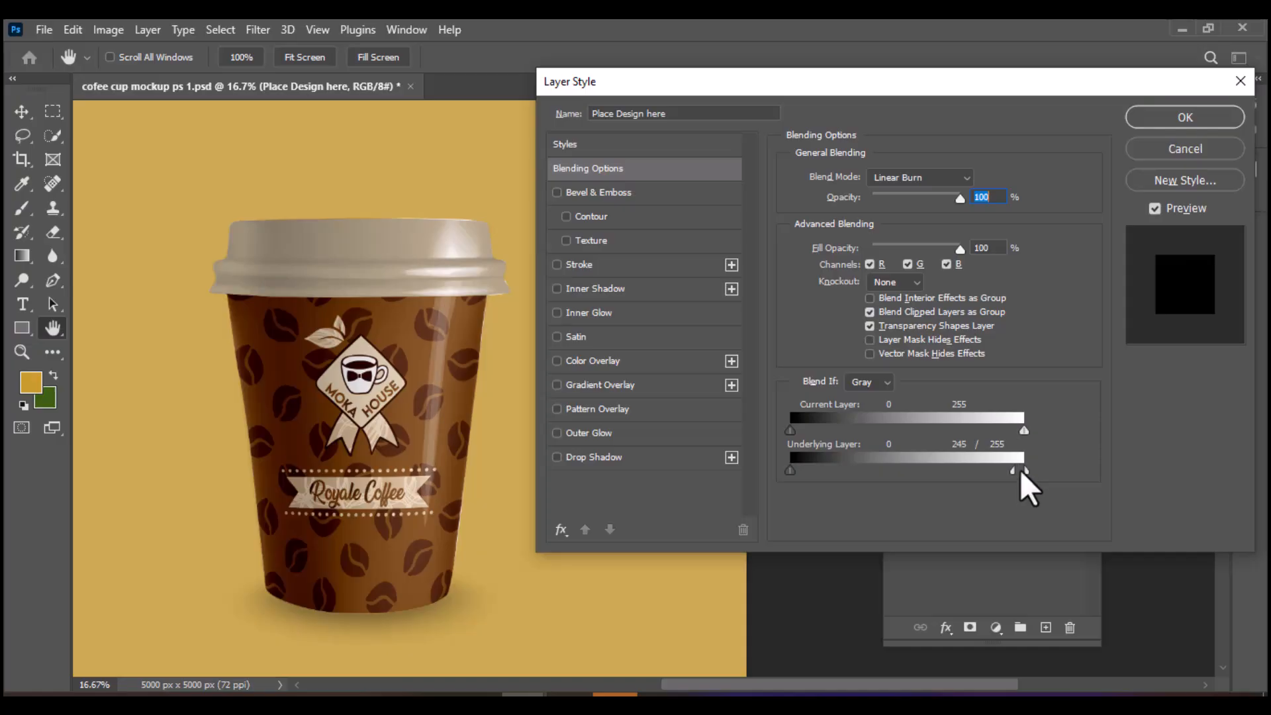
drag(1015, 471, 1016, 473)
click(1181, 119)
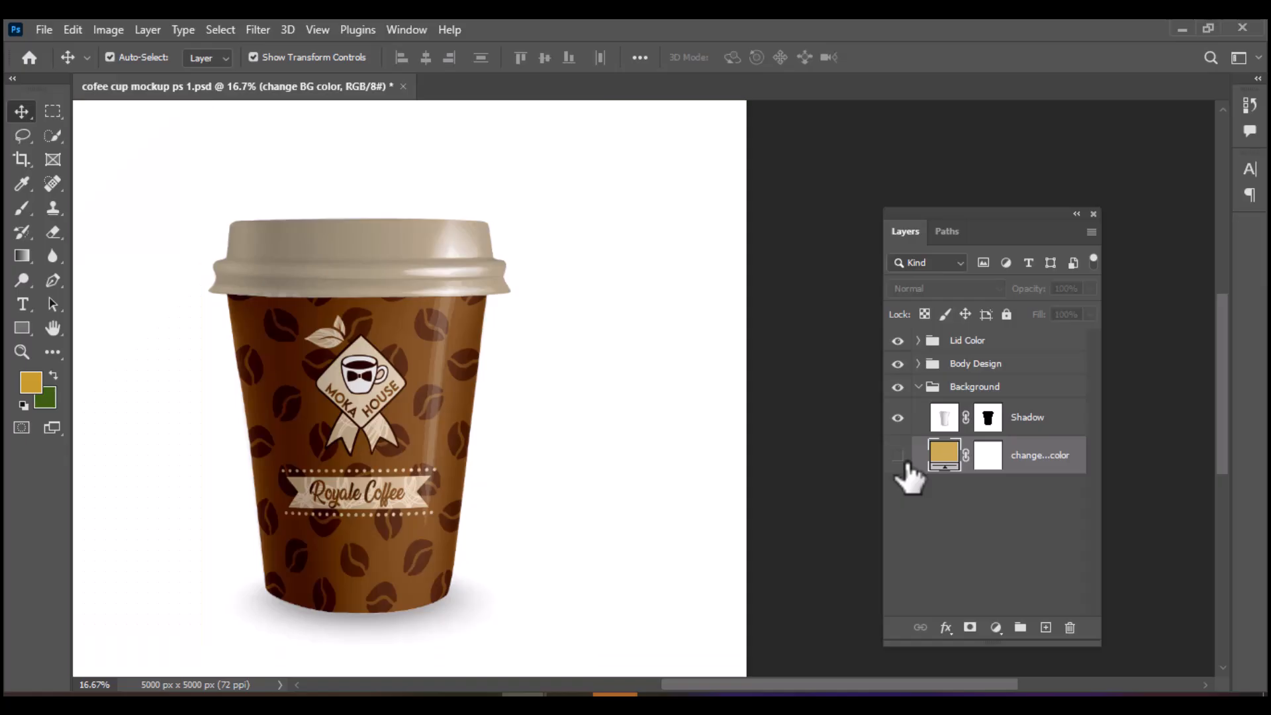
Add a linear gold-to-transparent gradient fill at 90° and 100% scale above the hidden background color layer
click(996, 627)
click(1086, 324)
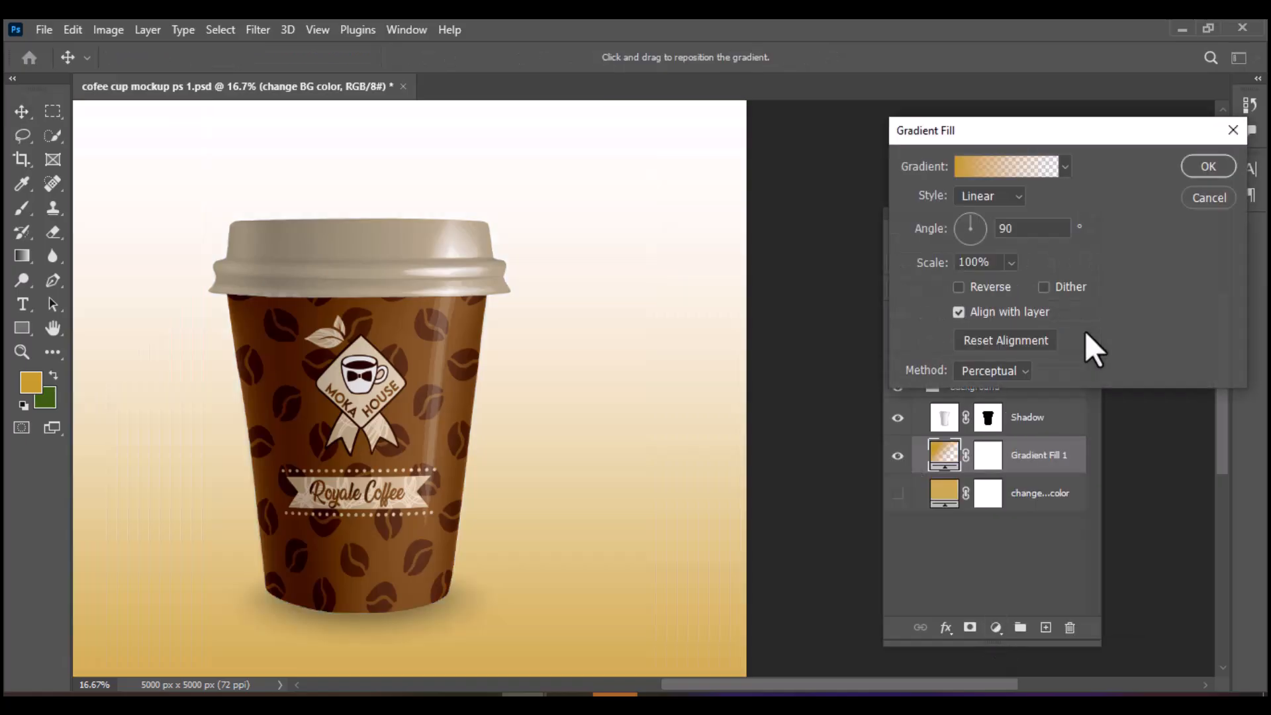
click(1201, 160)
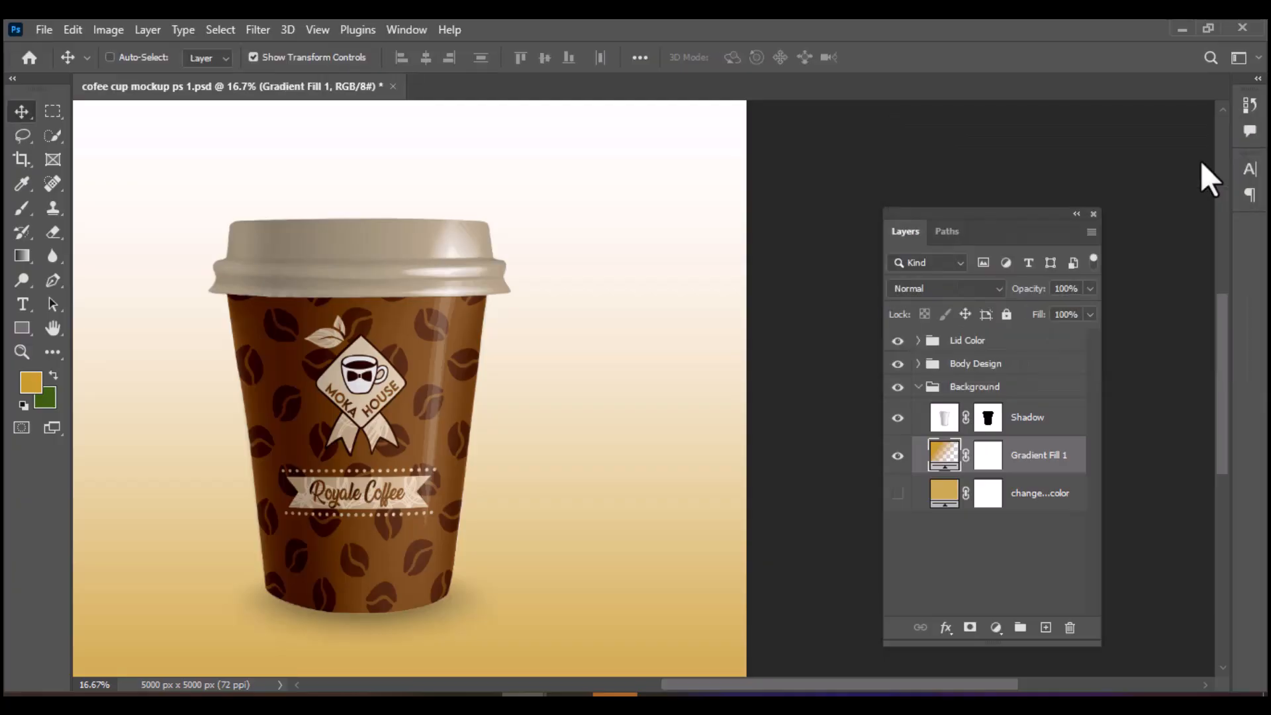
key(ctrl+minus)
key(ctrl+minus)
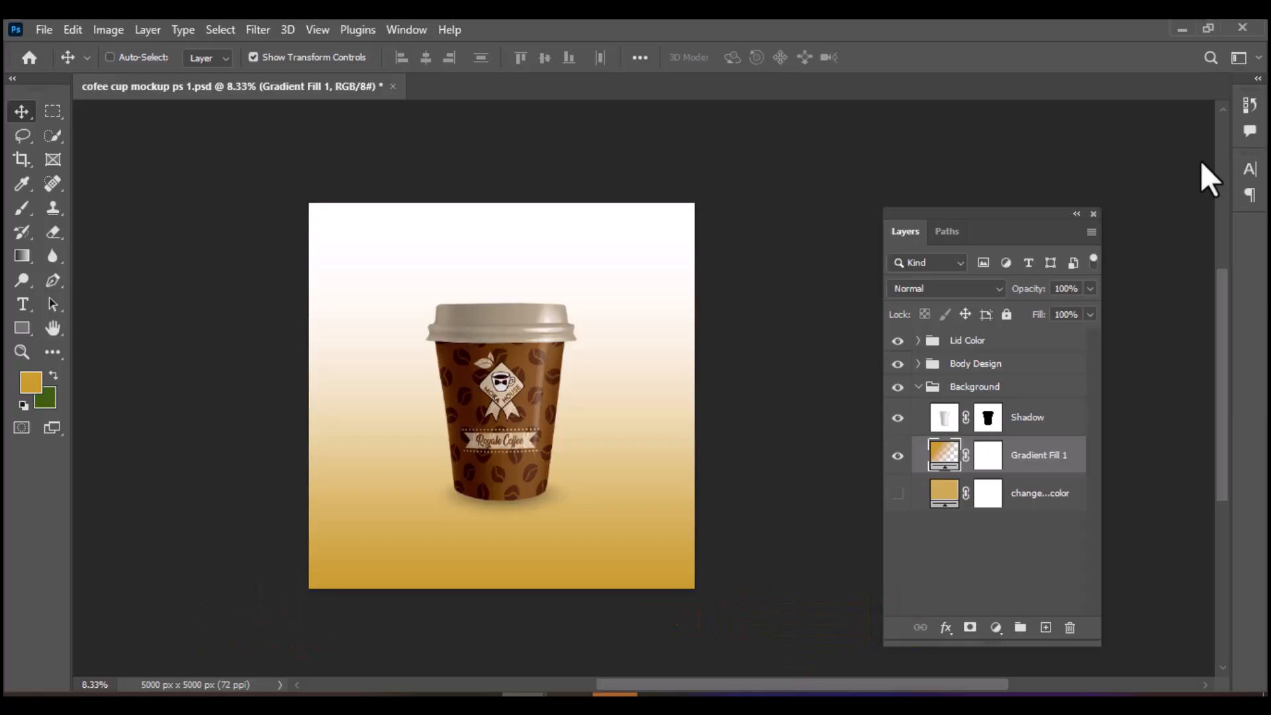
key(ctrl+plus)
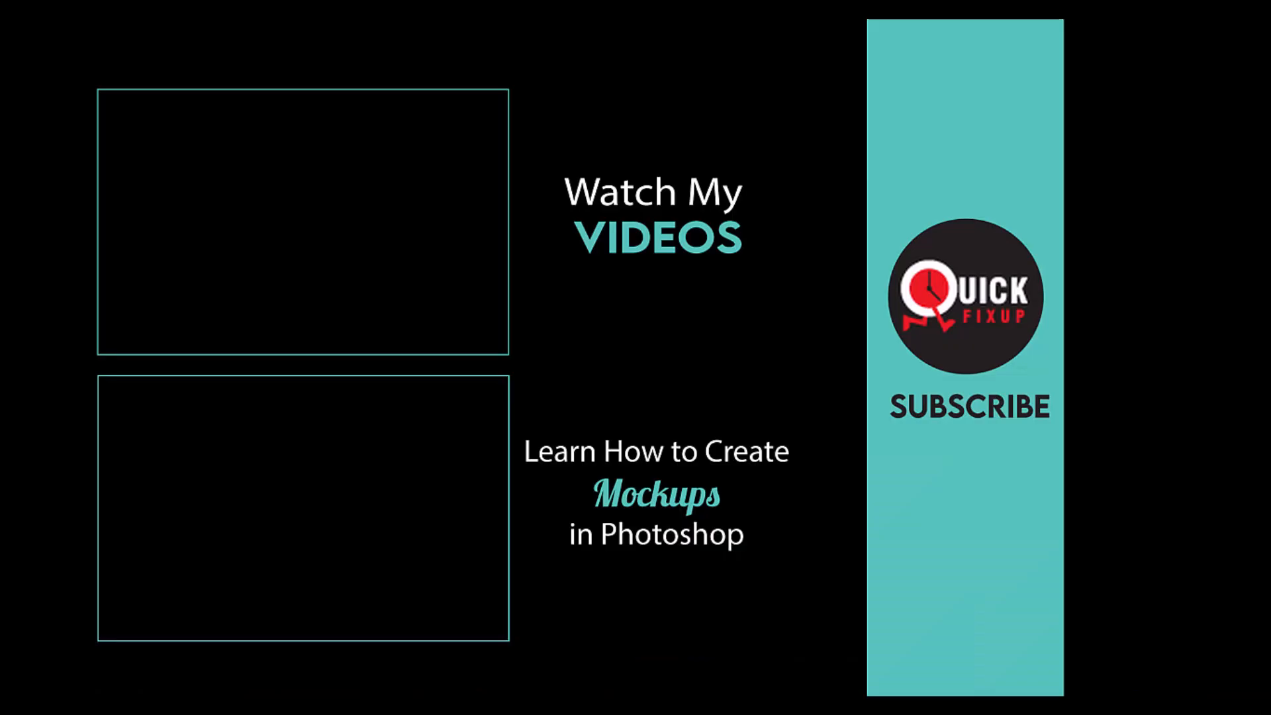